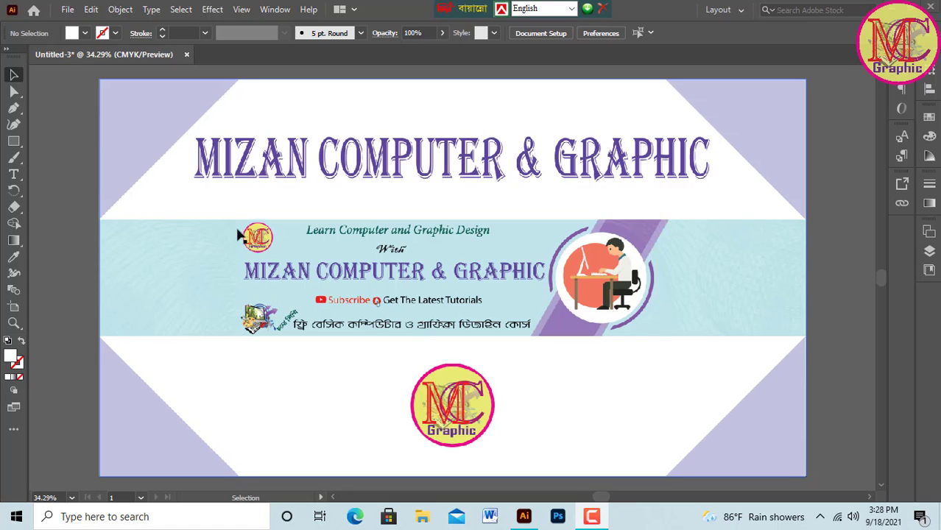
- Create a new 2560 x 1440 px landscape document with CMYK color and high 300 ppi raster effects
left_click(68, 11)
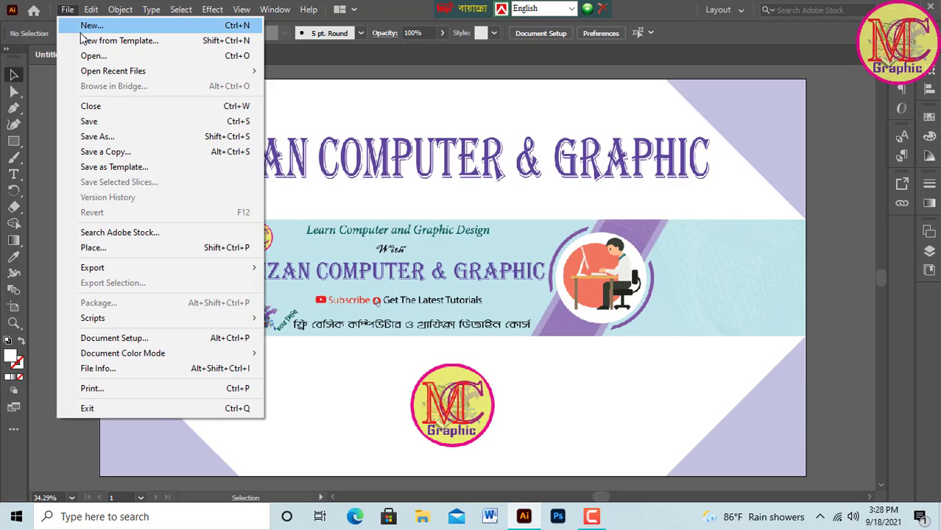
left_click(88, 27)
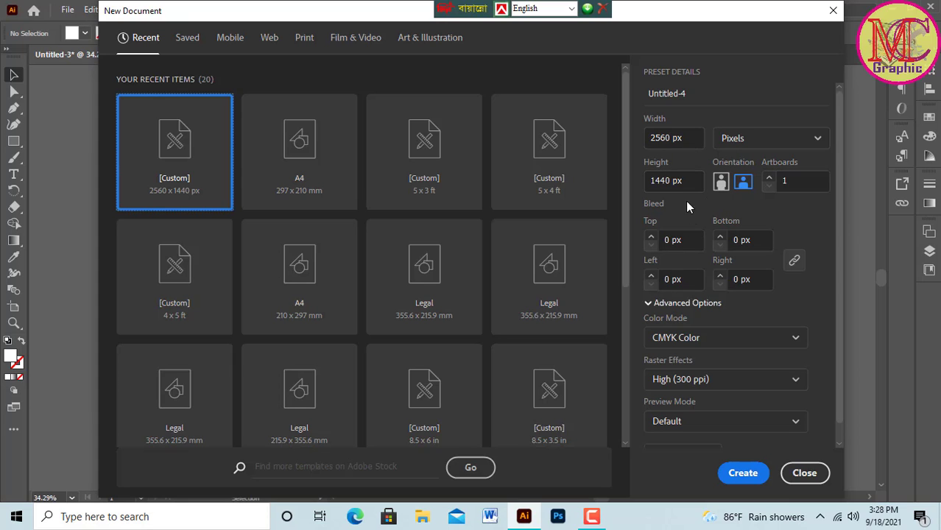
left_click(743, 474)
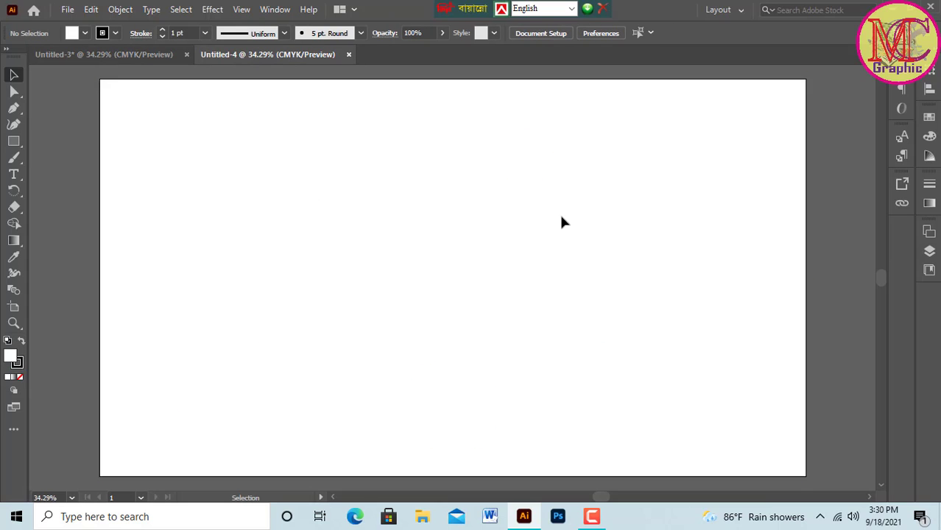
left_click(13, 141)
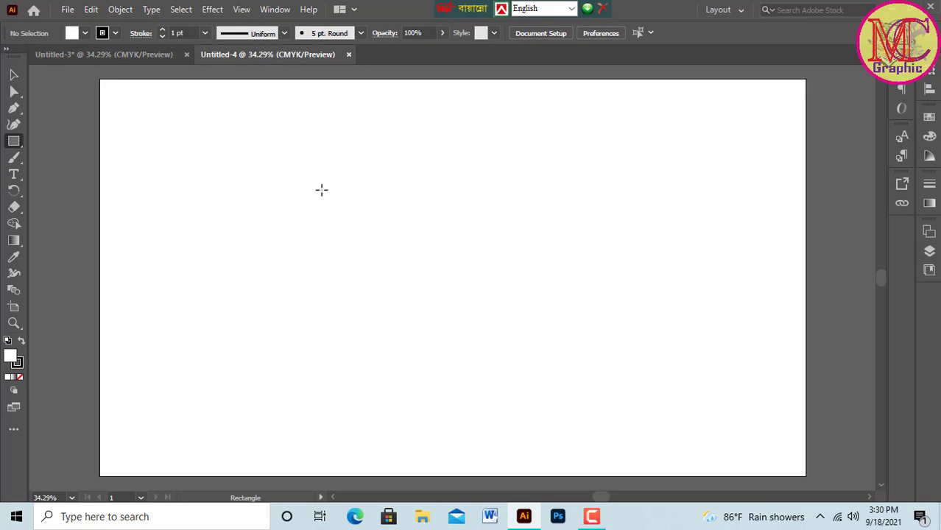
left_click(329, 191)
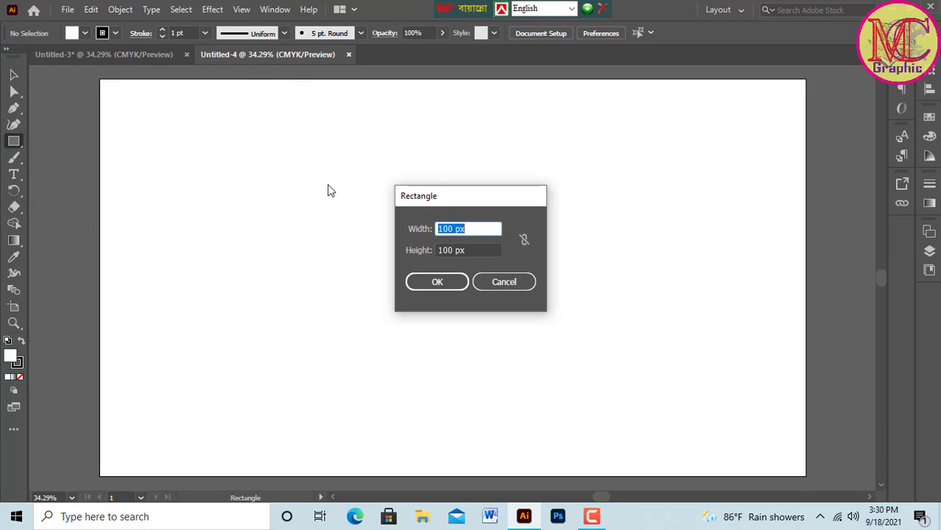
left_click(454, 228)
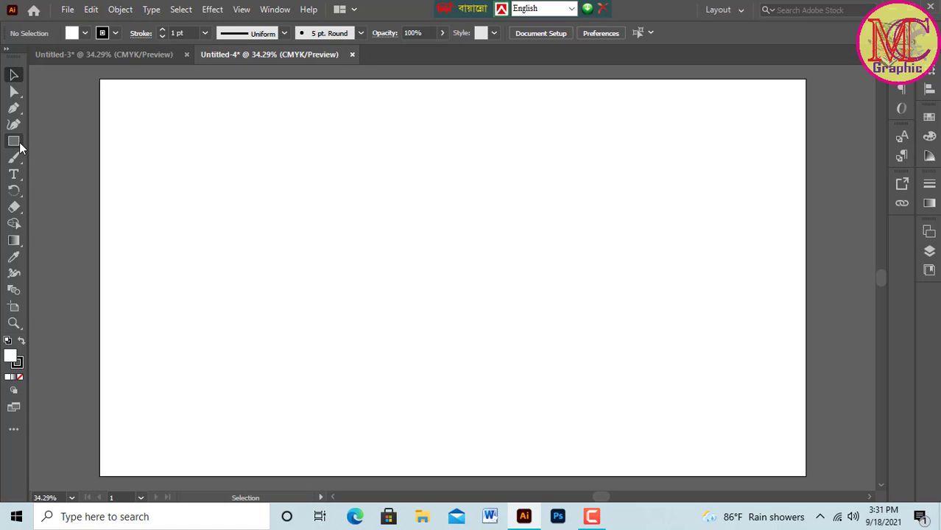
- Draw a rectangle 2560 px wide and 423 px high on the blank artboard
left_click(19, 143)
left_click(278, 220)
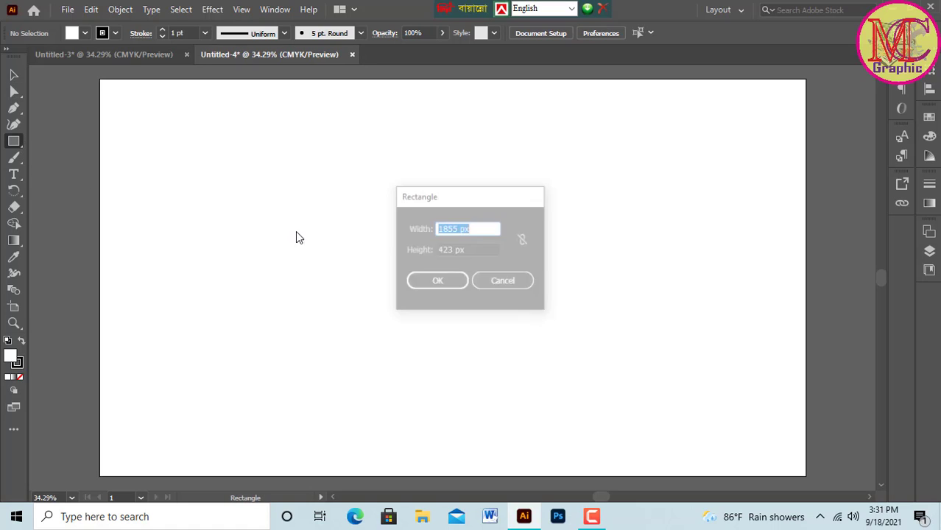
left_click(458, 228)
left_click_drag(458, 228, 431, 228)
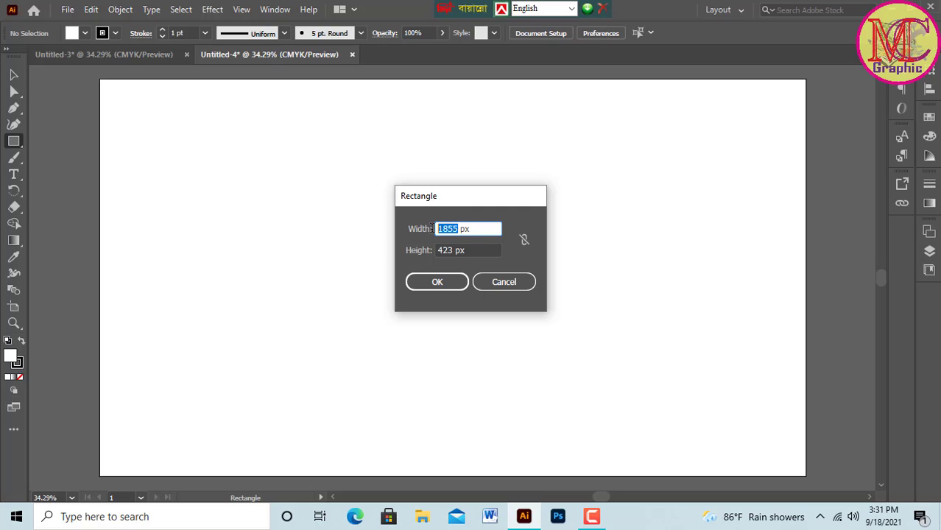
type("2560")
left_click(455, 250)
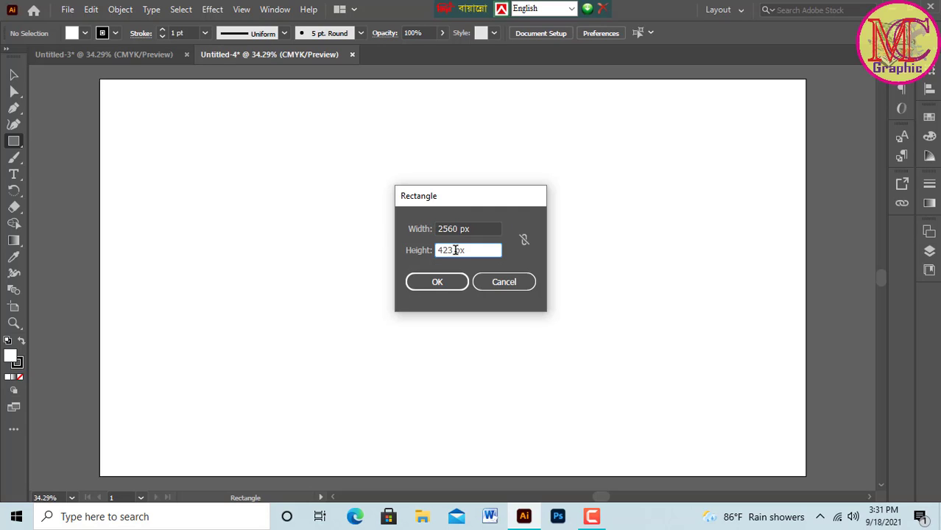
left_click(434, 282)
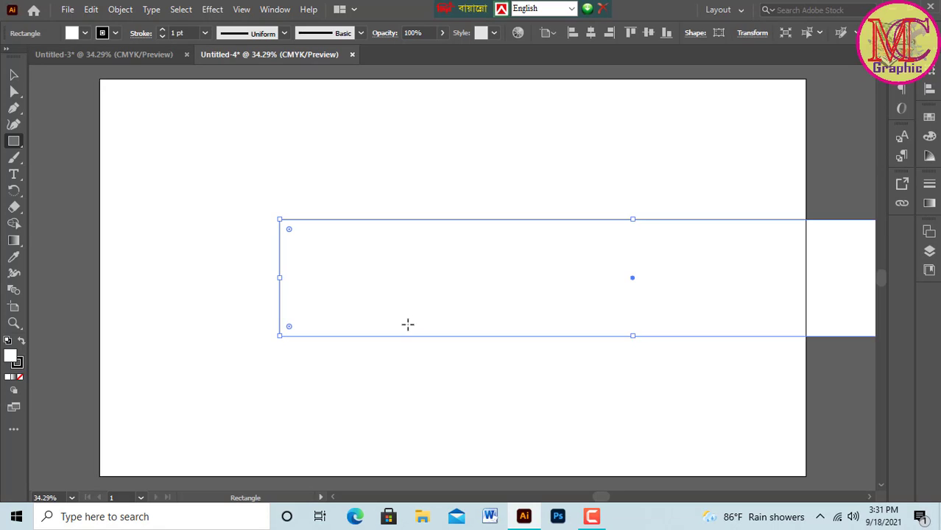
- Center the 2560 px wide rectangle horizontally and vertically on the artboard
left_click(929, 87)
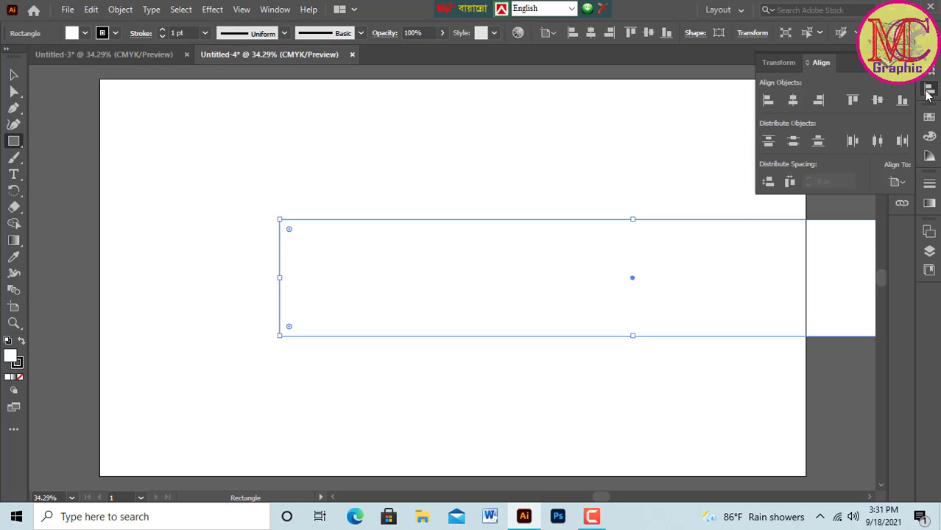
left_click(794, 102)
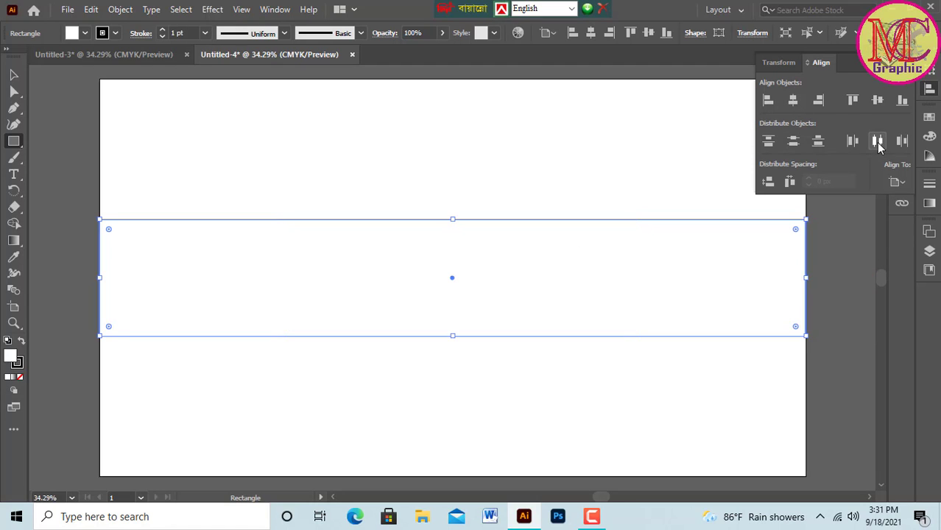
left_click(876, 99)
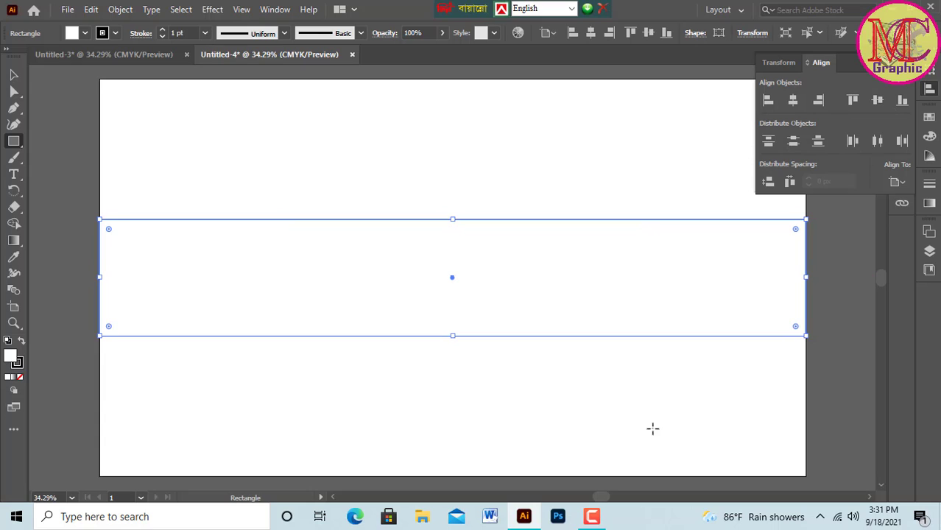
left_click(600, 407)
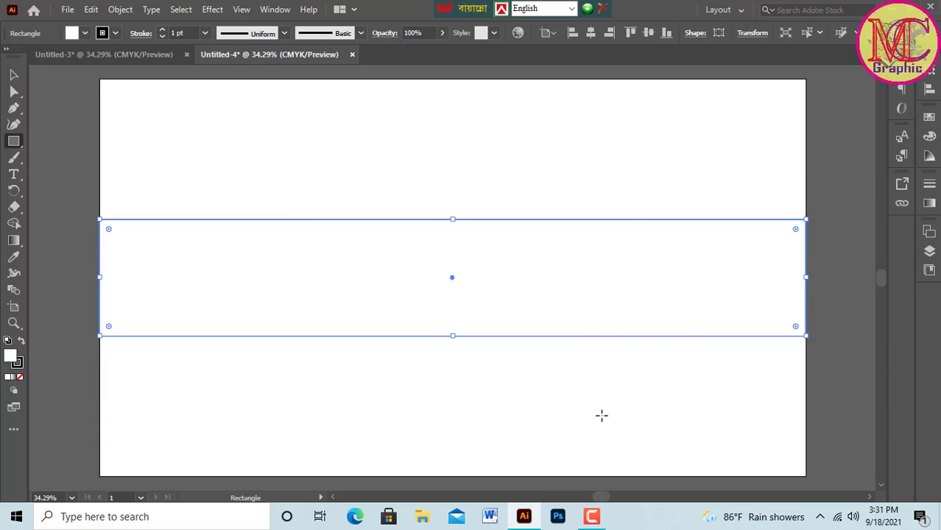
- Fill the centered rectangle with yellow and remove its stroke
left_click(508, 280)
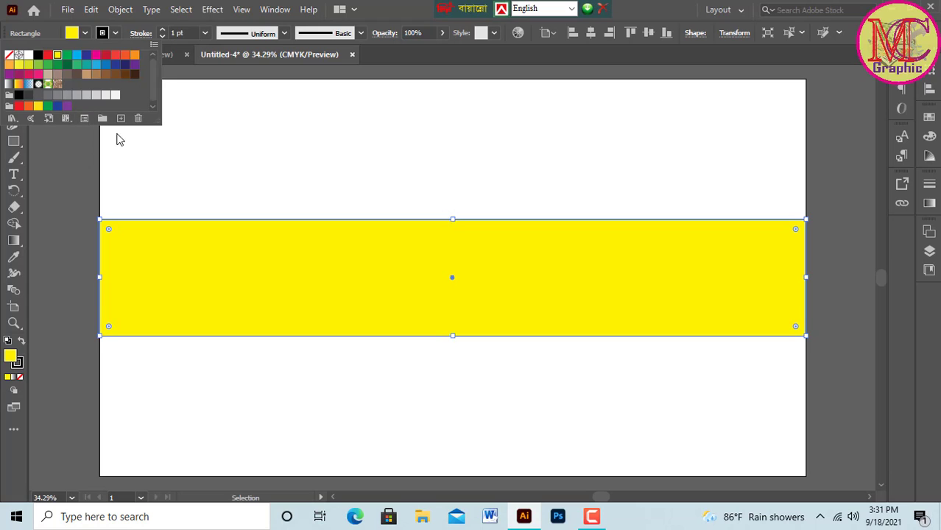
left_click(71, 188)
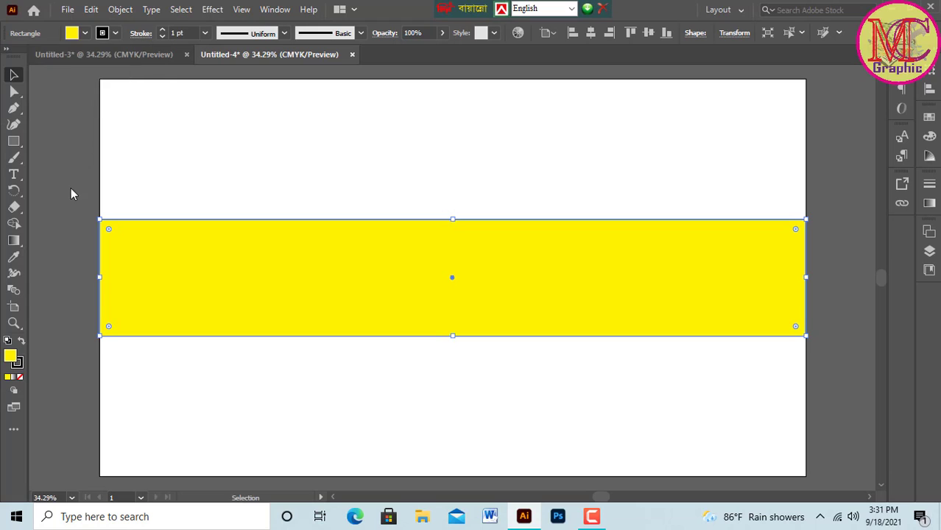
left_click(269, 188)
left_click(663, 258)
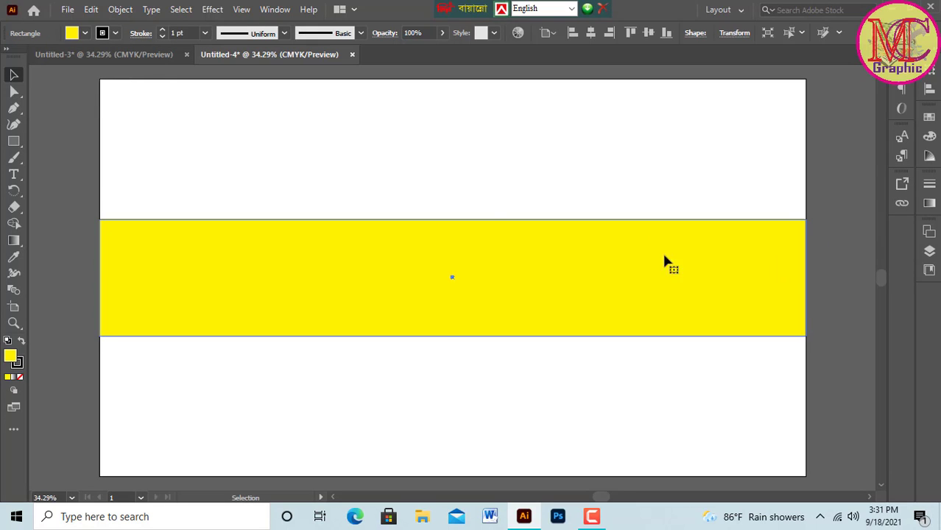
left_click(101, 33)
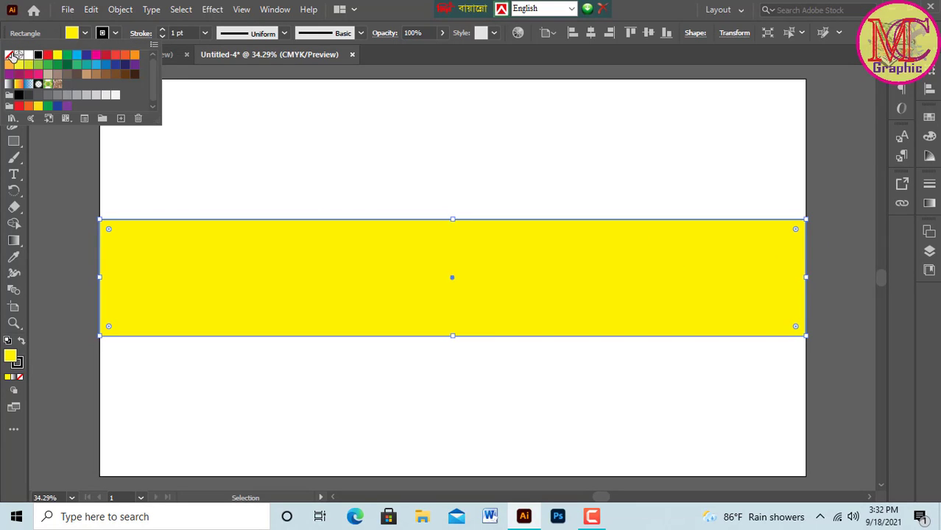
left_click(10, 55)
left_click(73, 348)
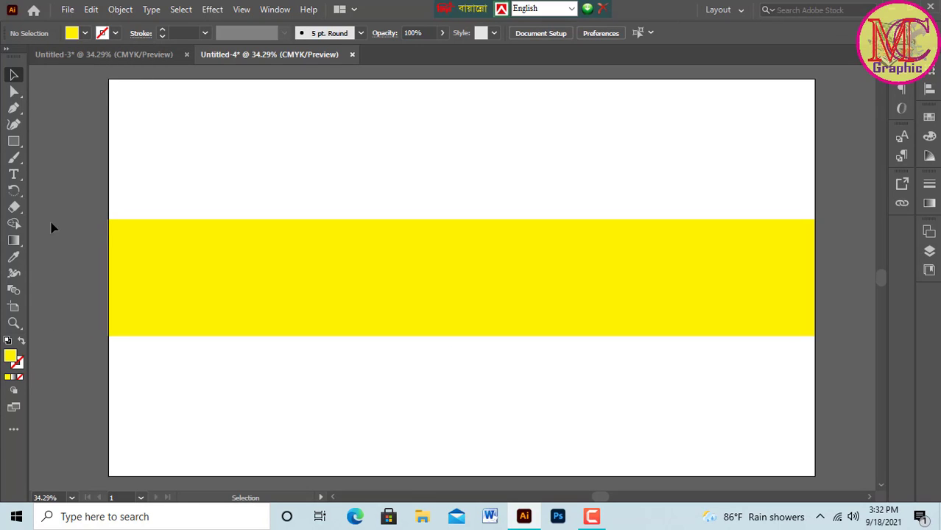
- Draw a second rectangle 1855 px wide and 423 px high and fill it with dark blue
left_click(13, 124)
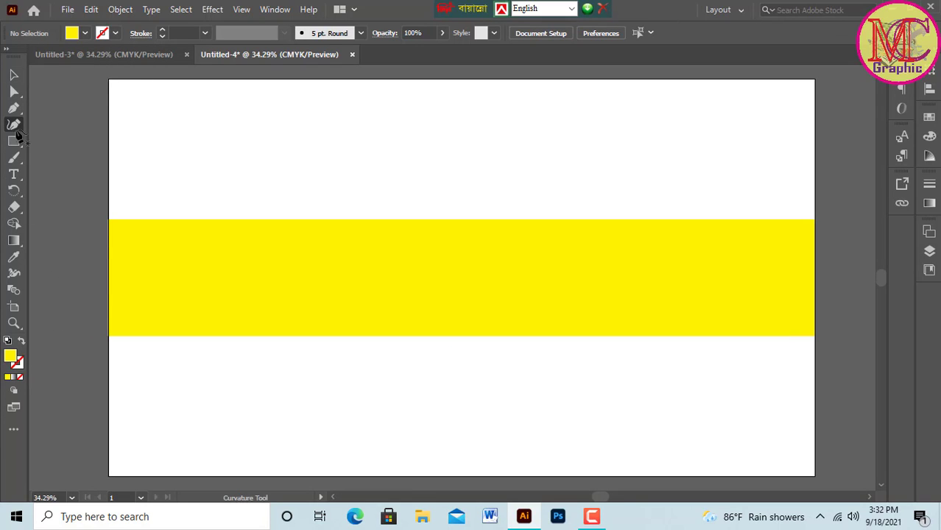
left_click(13, 141)
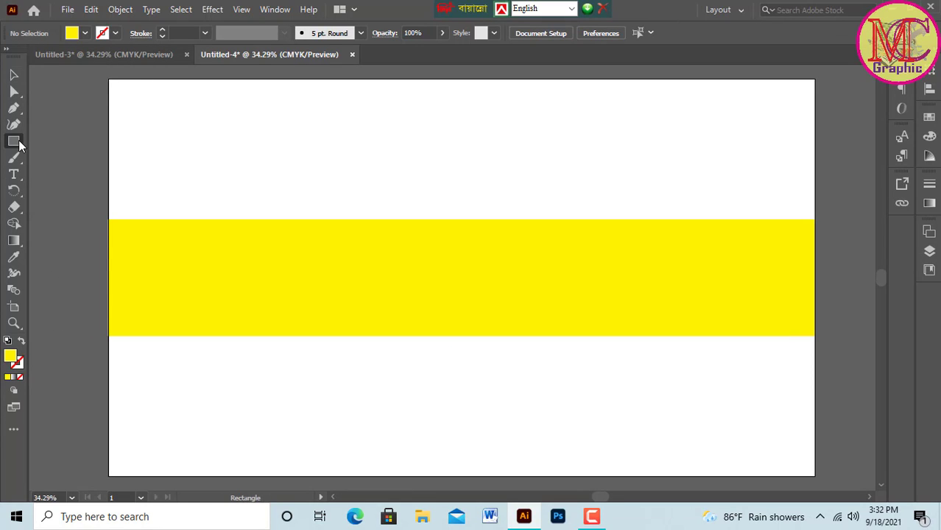
left_click(279, 153)
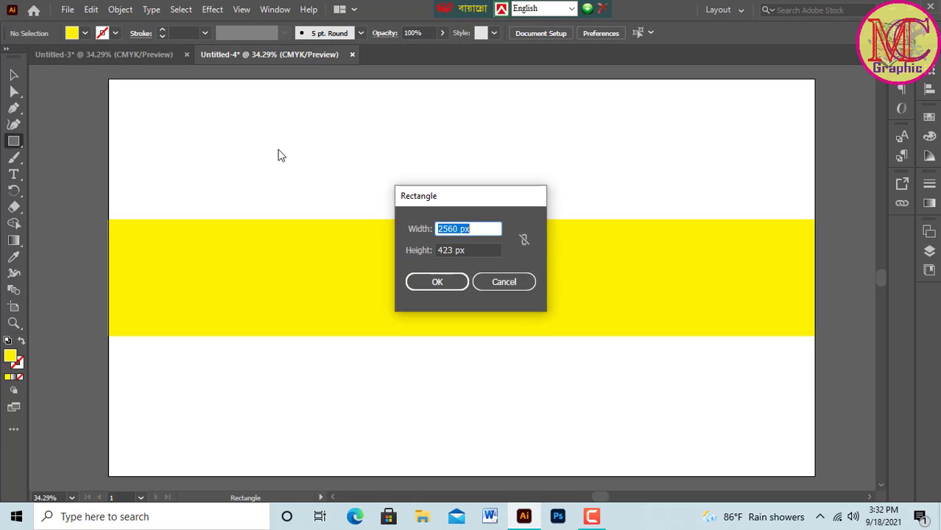
left_click(459, 229)
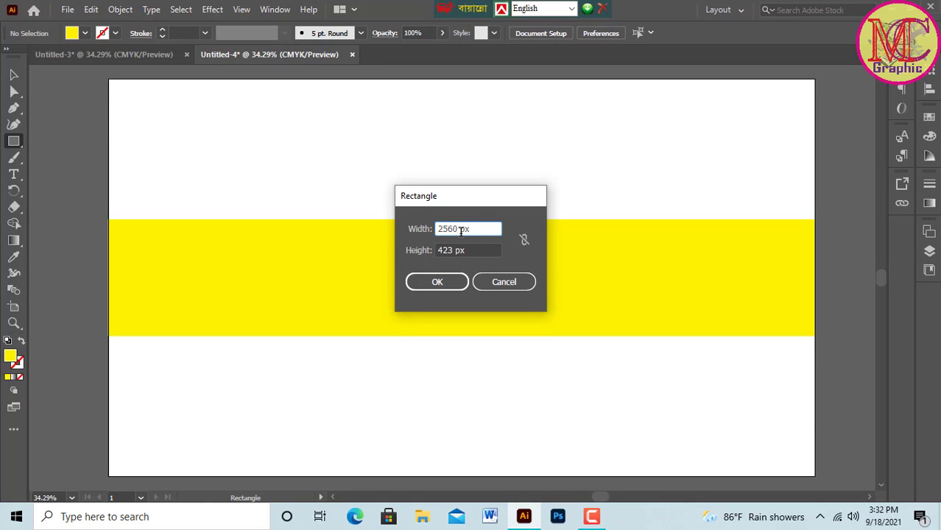
key("BackSpace")
key("BackSpace")
key("BackSpace")
key("BackSpace")
type("1855")
left_click(443, 282)
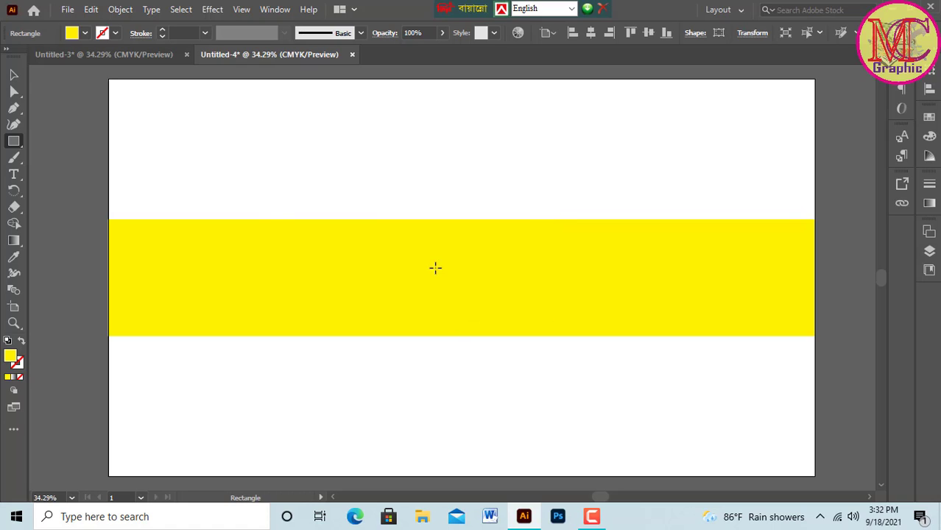
left_click(70, 34)
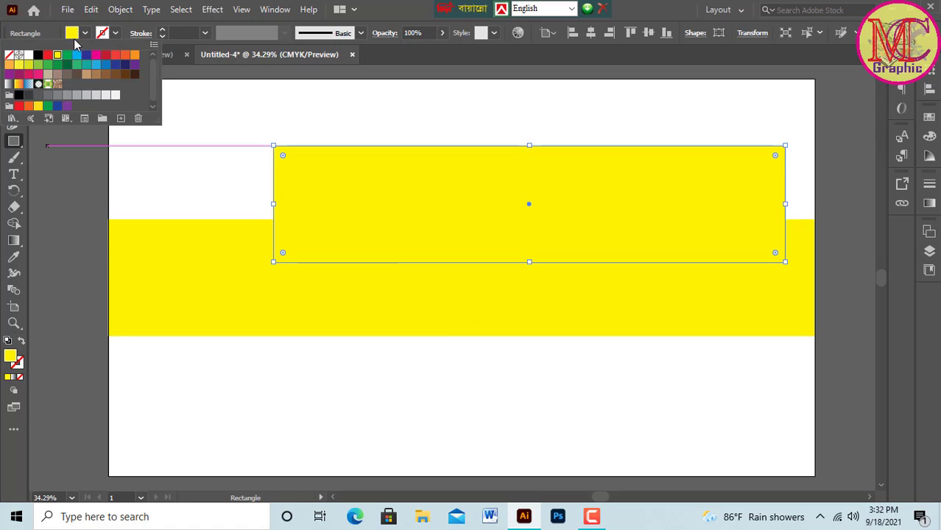
left_click(86, 56)
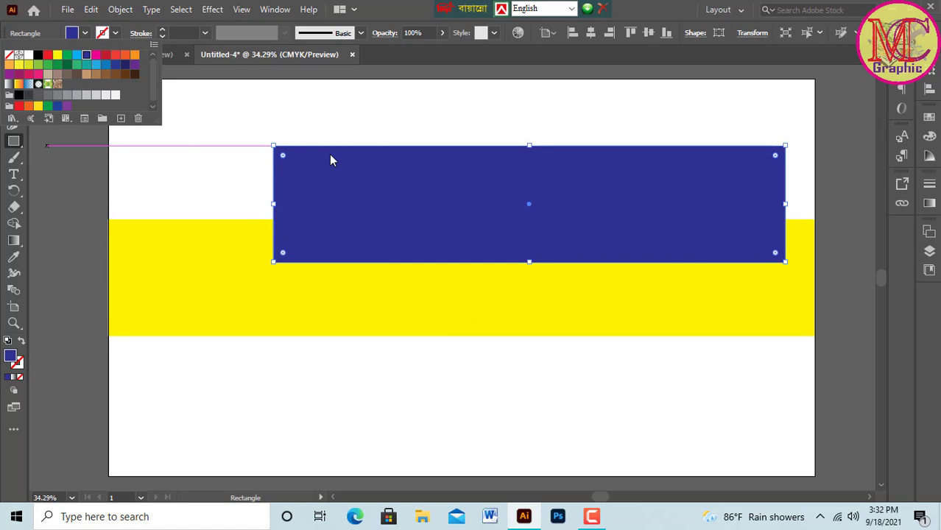
- Center the blue rectangle horizontally and vertically on the artboard and deselect it
left_click(928, 90)
left_click(928, 91)
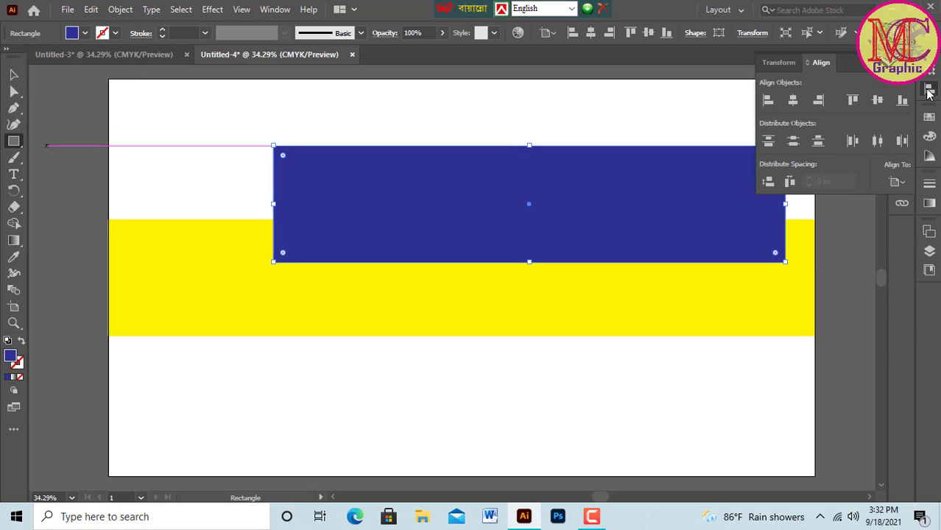
left_click(792, 100)
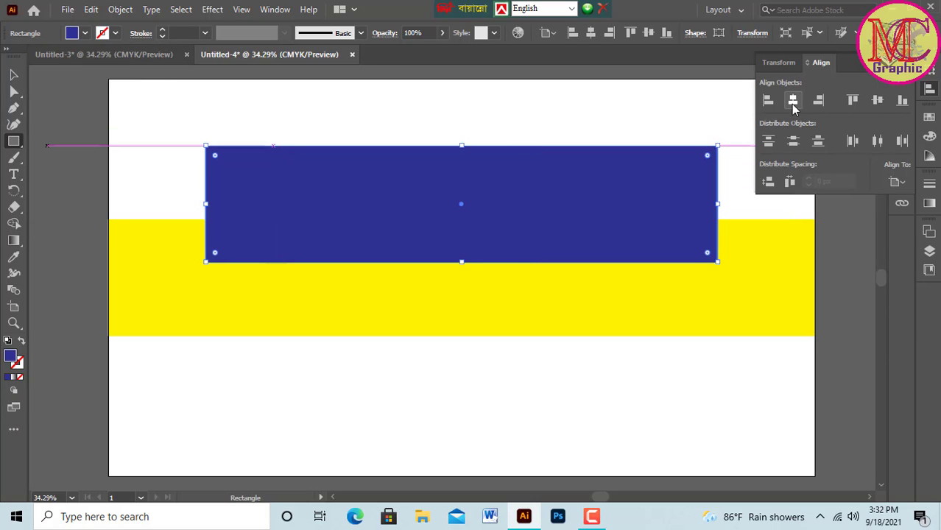
left_click(877, 100)
left_click(14, 75)
left_click(159, 117)
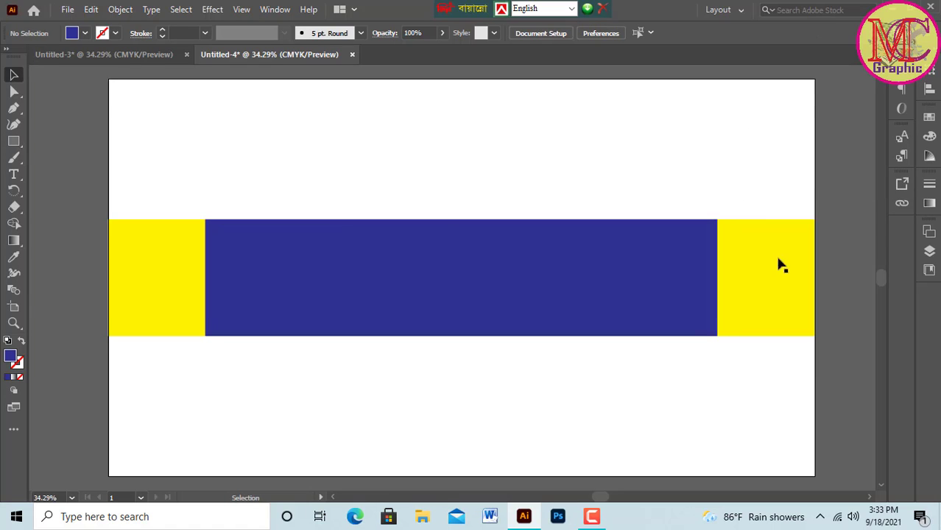
left_click(142, 291)
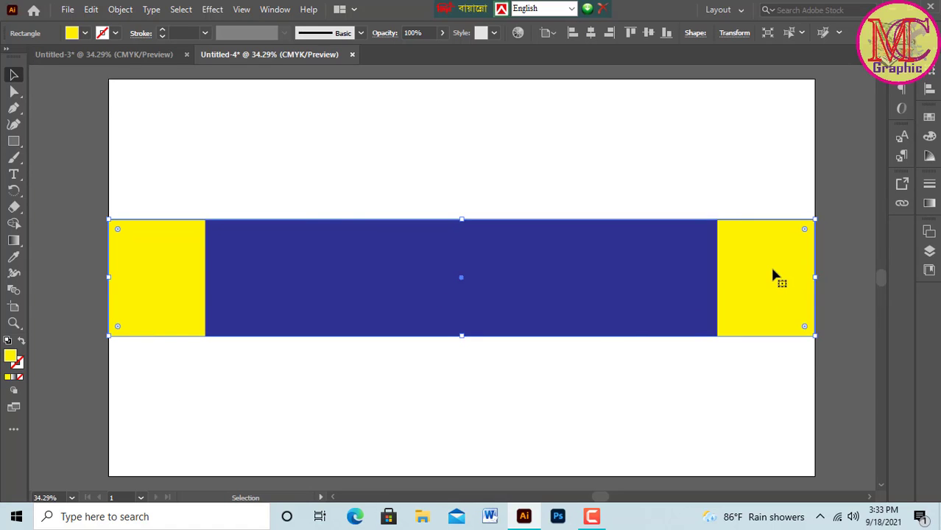
left_click(753, 361)
left_click(633, 301)
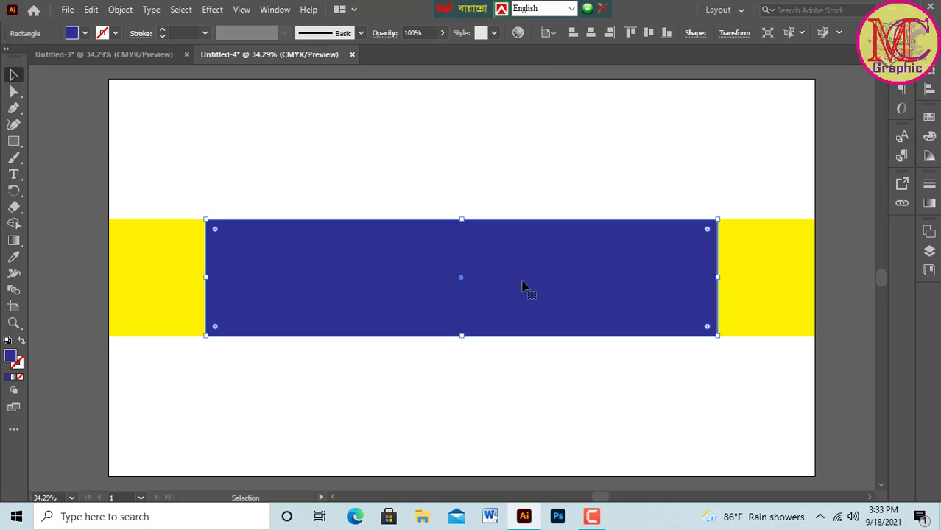
left_click(343, 407)
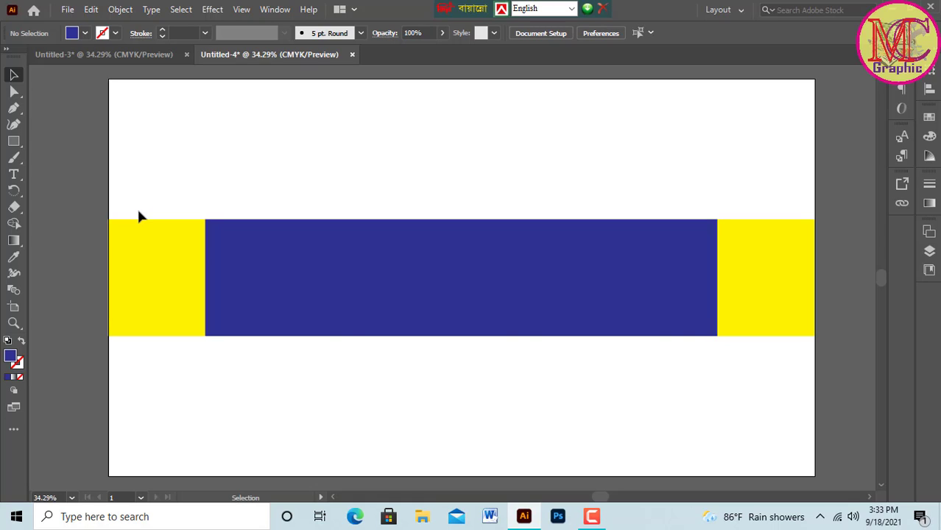
left_click(298, 260)
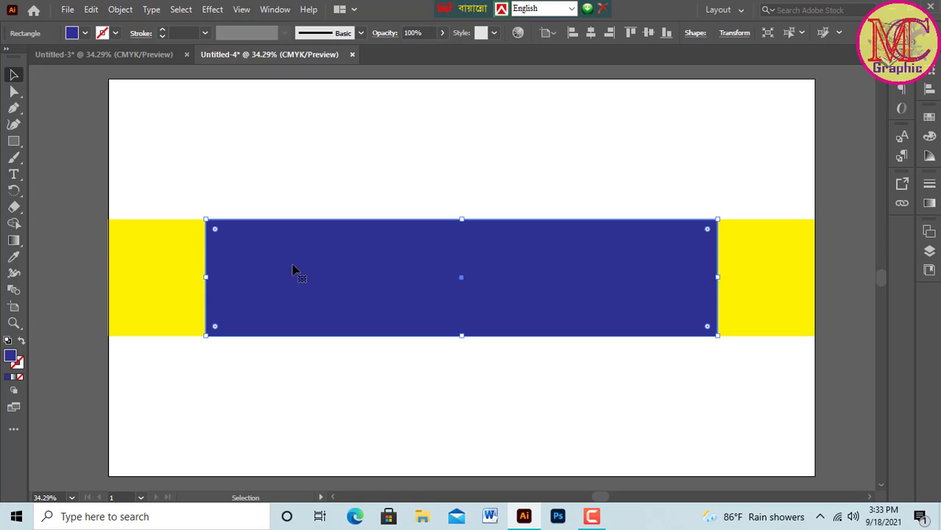
- Show the rulers and place two horizontal and two vertical guides along the four edges of the blue rectangle
left_click(79, 166)
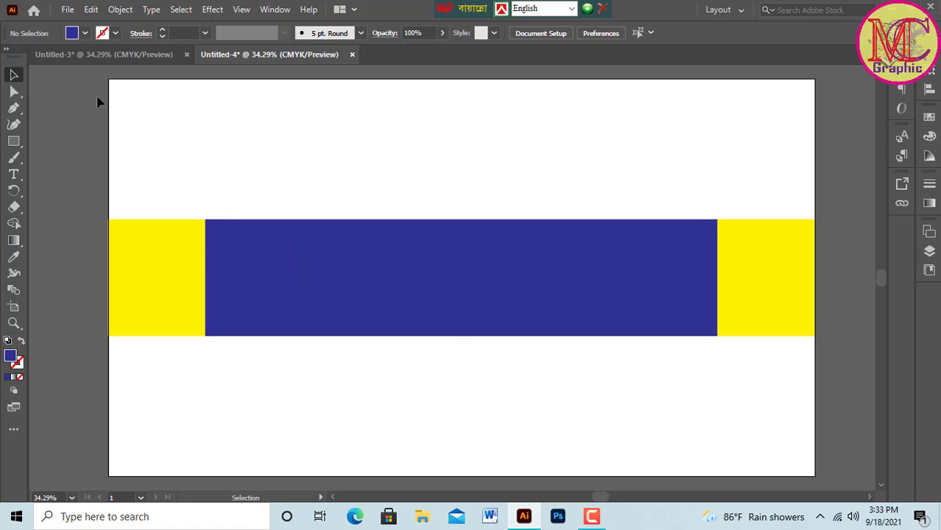
right_click(92, 106)
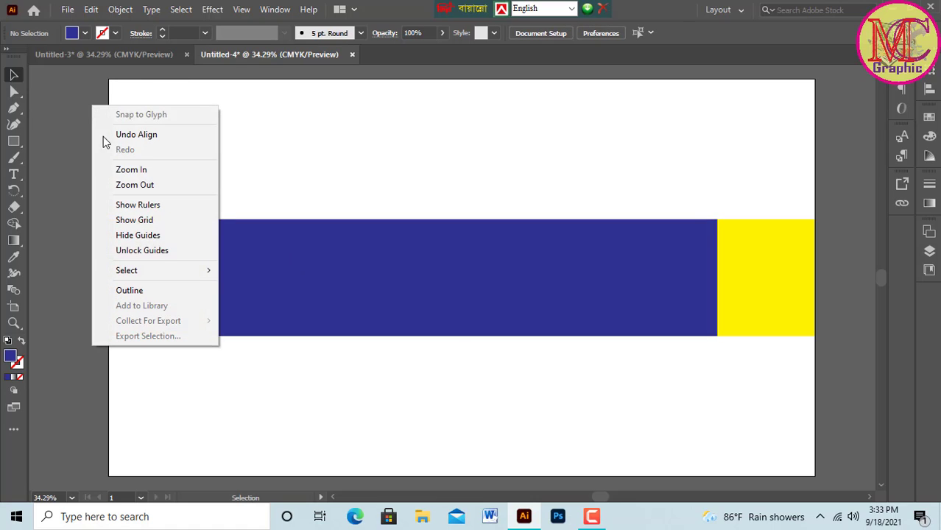
left_click(140, 205)
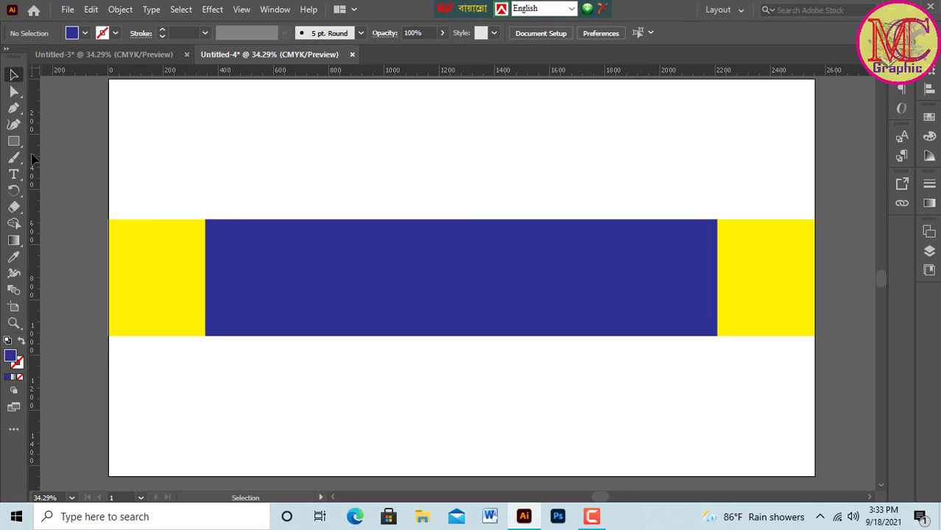
left_click_drag(180, 72, 178, 220)
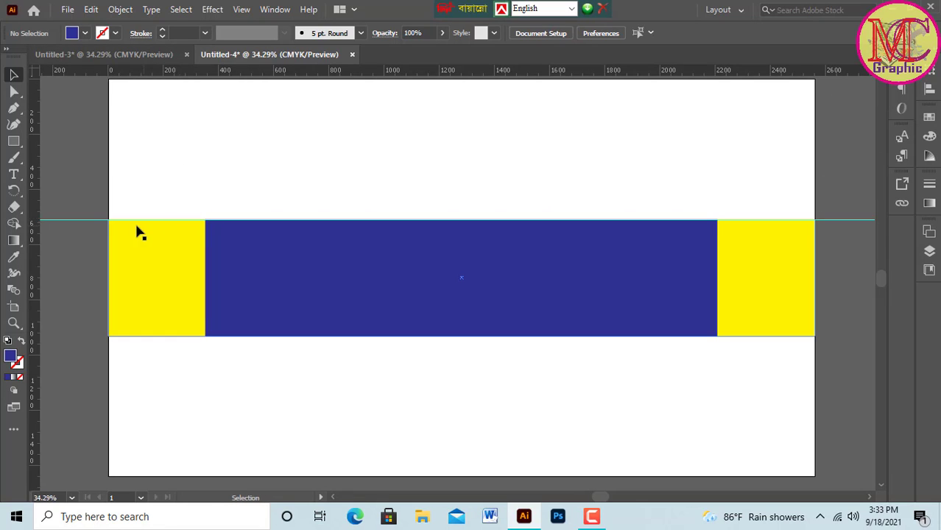
left_click_drag(32, 254, 206, 268)
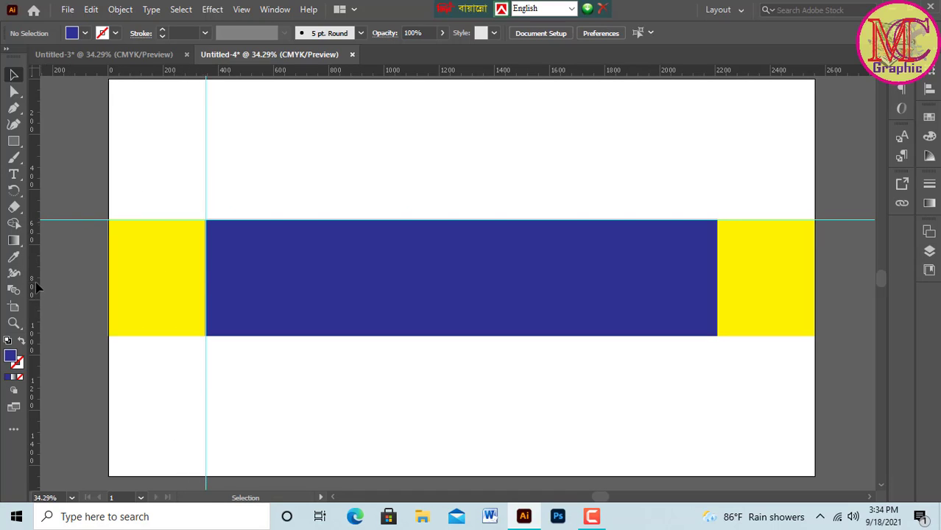
left_click_drag(34, 284, 666, 271)
left_click_drag(711, 282, 718, 282)
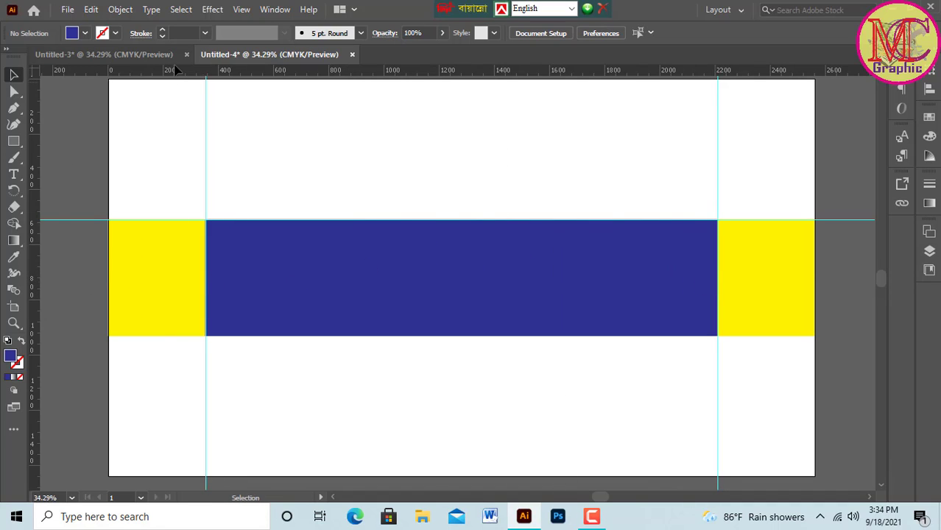
left_click_drag(174, 73, 172, 337)
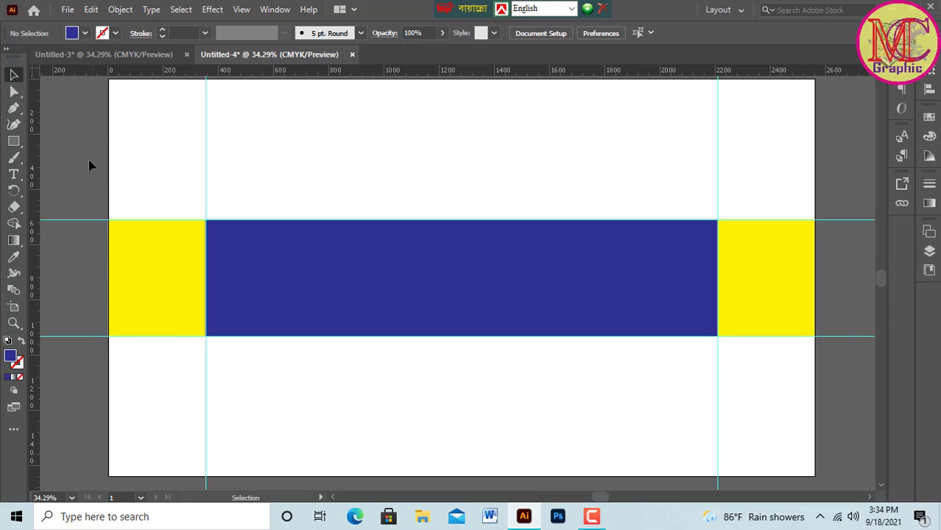
- Delete the blue rectangle and change the fill of the full-width yellow rectangle beneath it to a pale yellow
left_click(445, 276)
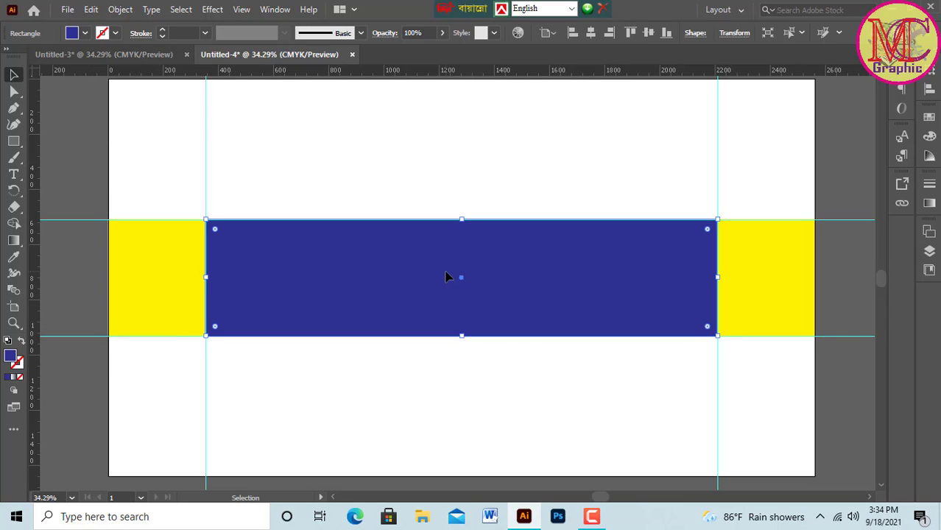
key("Delete")
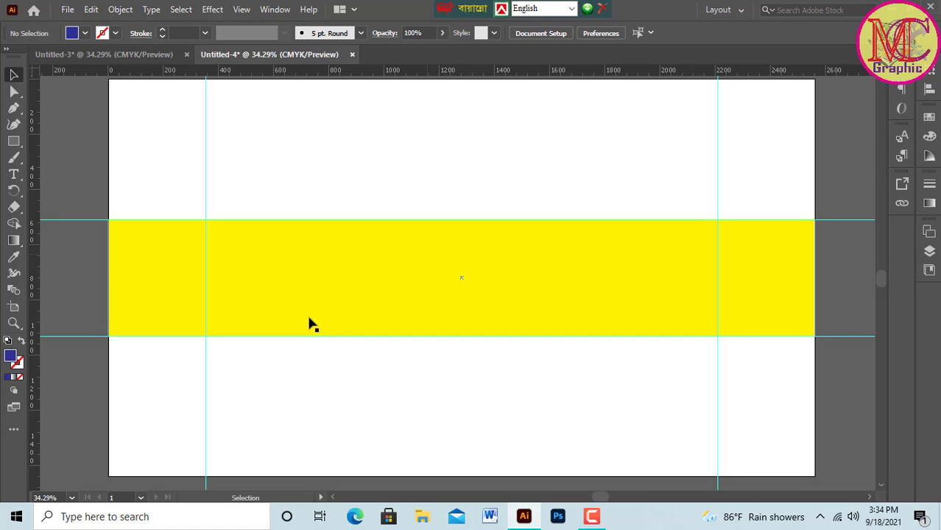
left_click(348, 295)
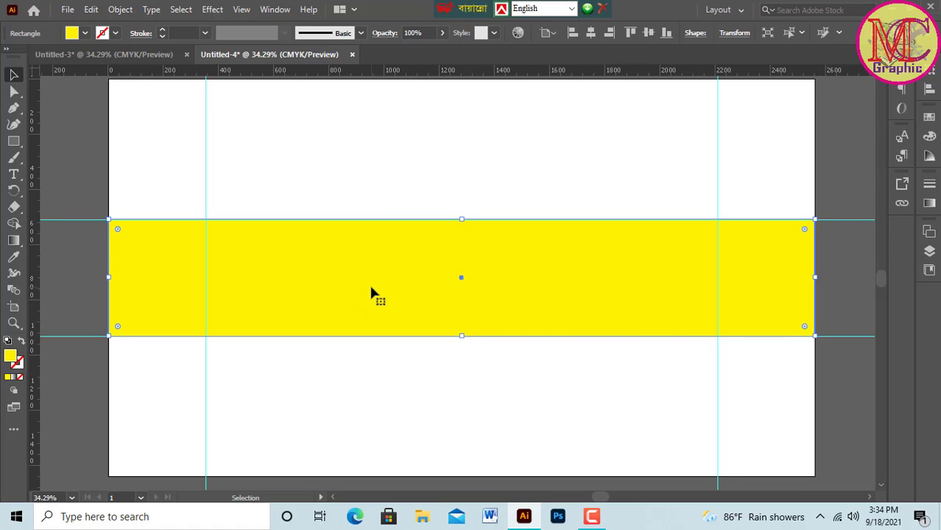
left_click(84, 33)
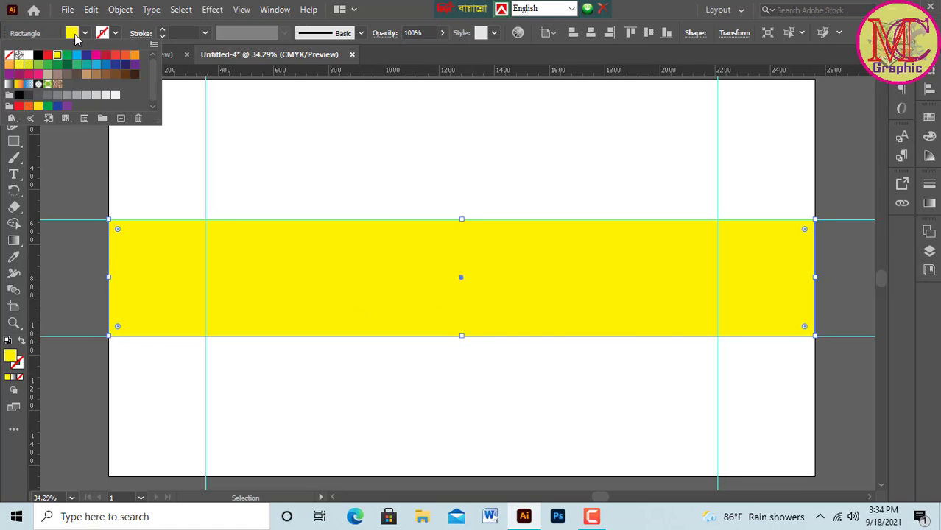
left_click(84, 33)
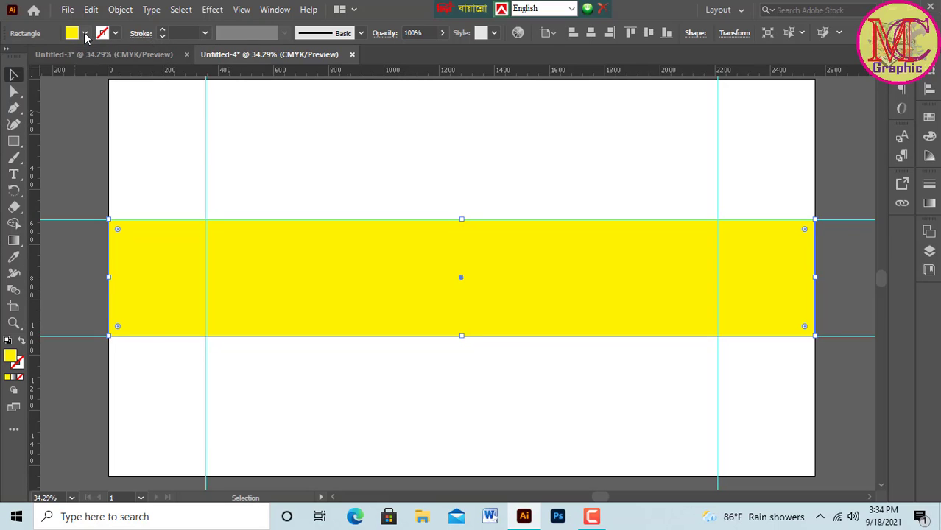
left_click(85, 33)
left_click(28, 66)
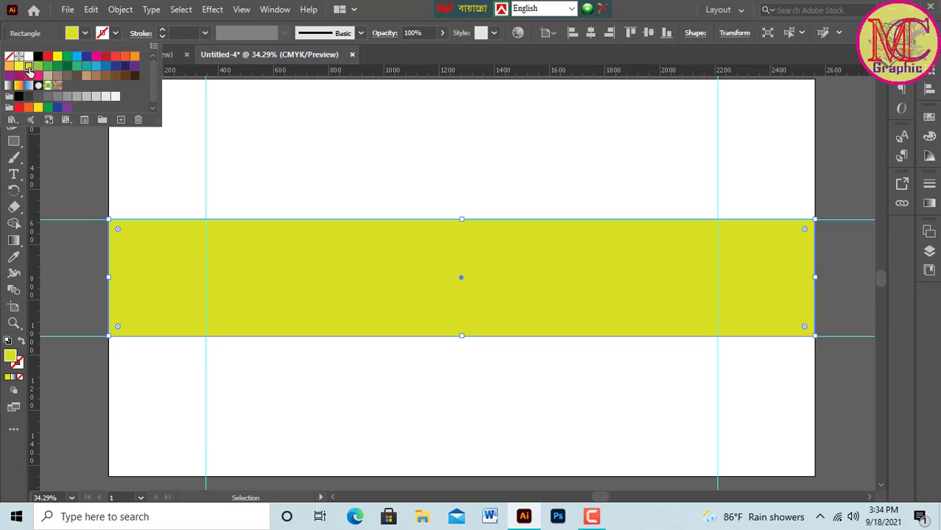
double_click(10, 357)
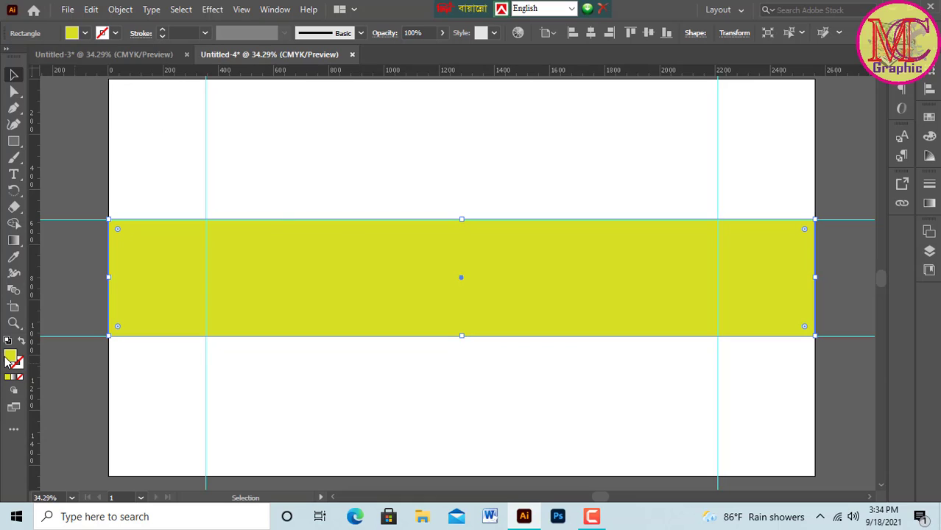
mouse_move(435, 188)
left_mouse_down()
mouse_move(399, 163)
mouse_move(375, 177)
left_mouse_up()
left_click(614, 177)
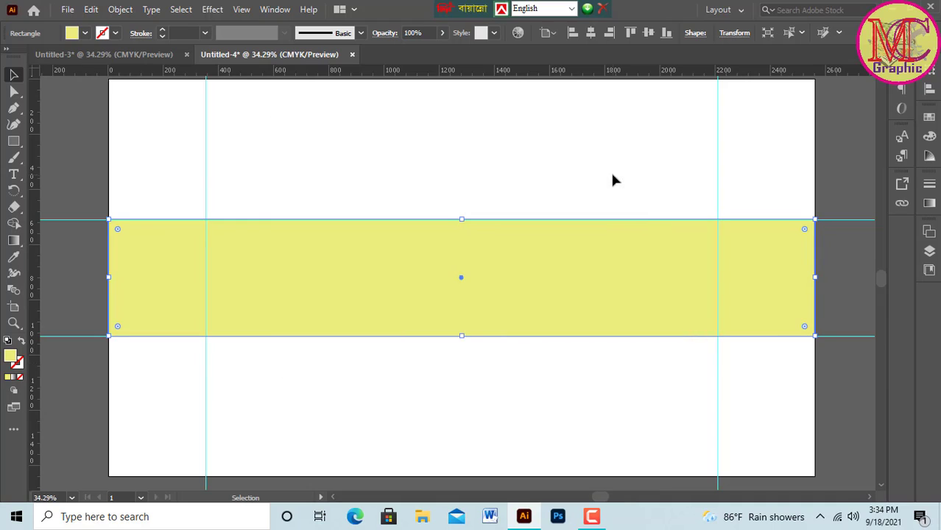
left_click(494, 361)
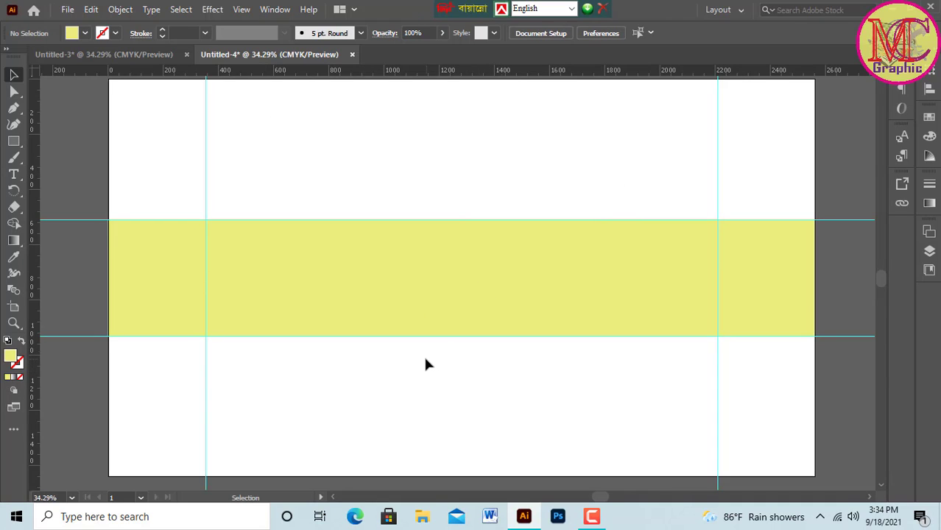
- Bring the finished banner image from the Untitled-3 document into Untitled-4, directly above the artboard, and compare it with the layout
scroll(362, 308, "down", 1)
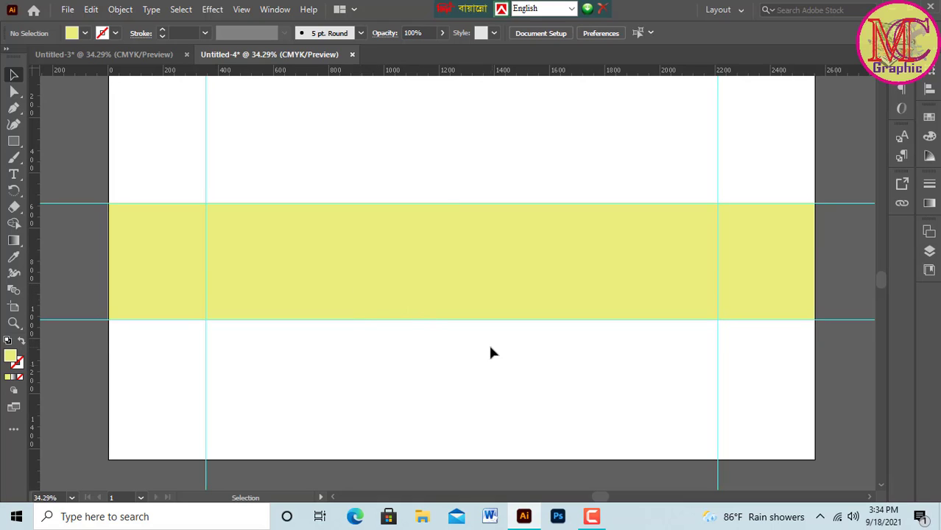
left_click(121, 56)
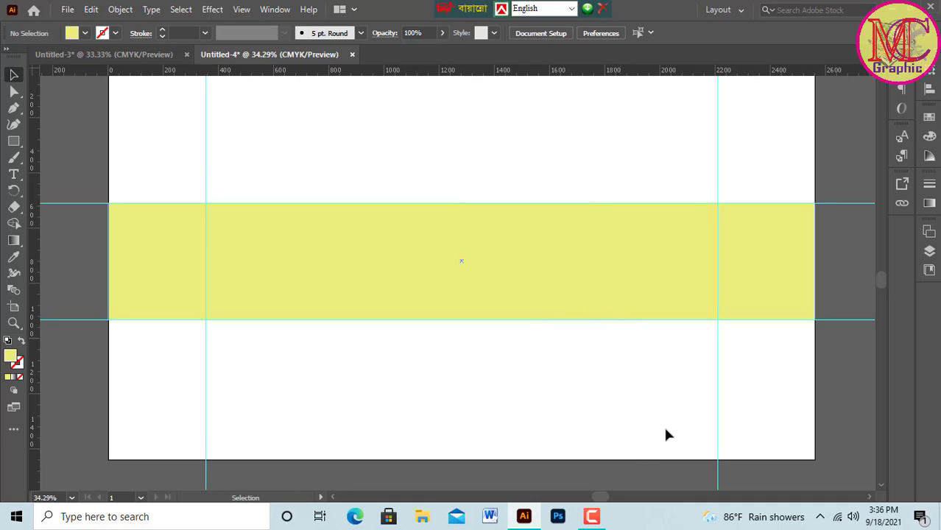
left_click(131, 54)
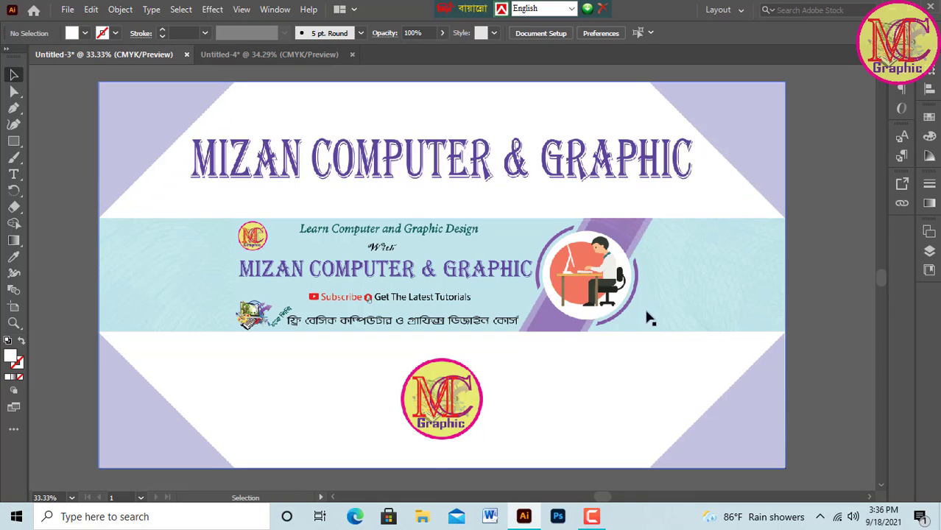
left_click_drag(528, 265, 280, 64)
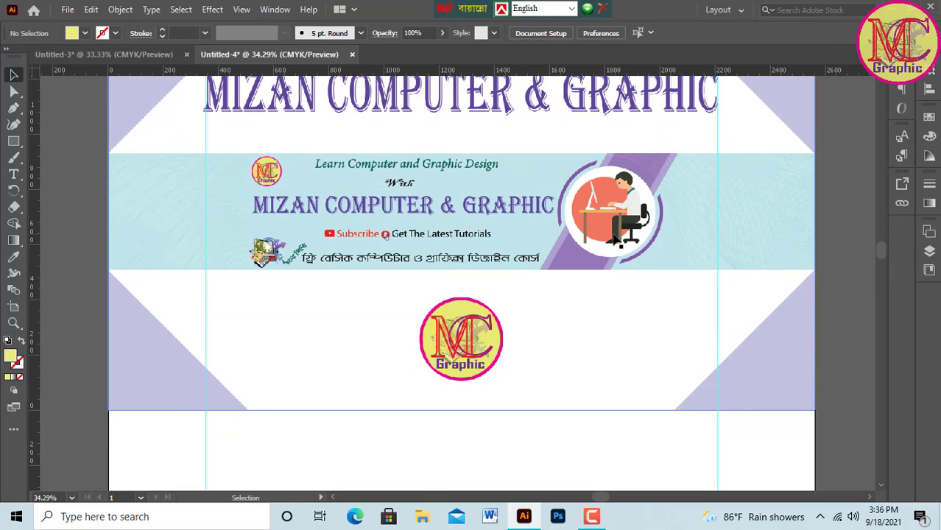
scroll(602, 235, "down", 1)
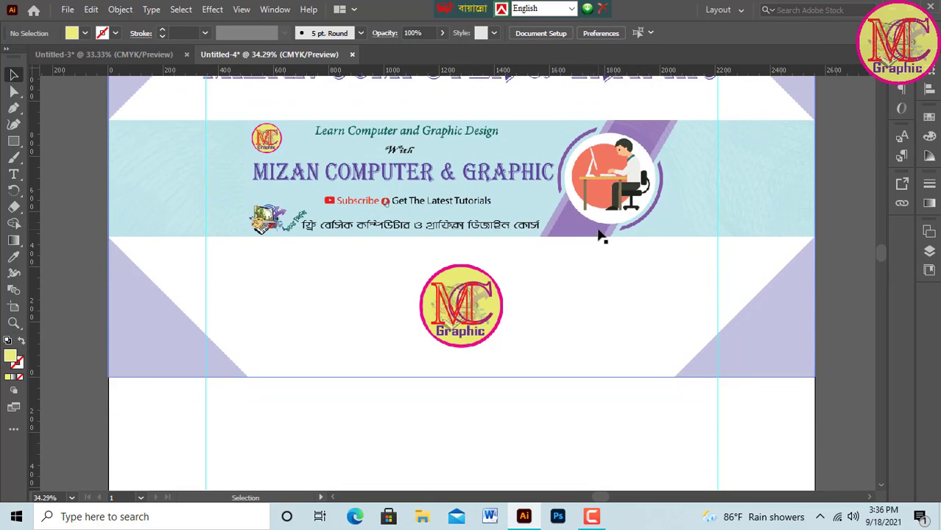
scroll(600, 243, "down", 5)
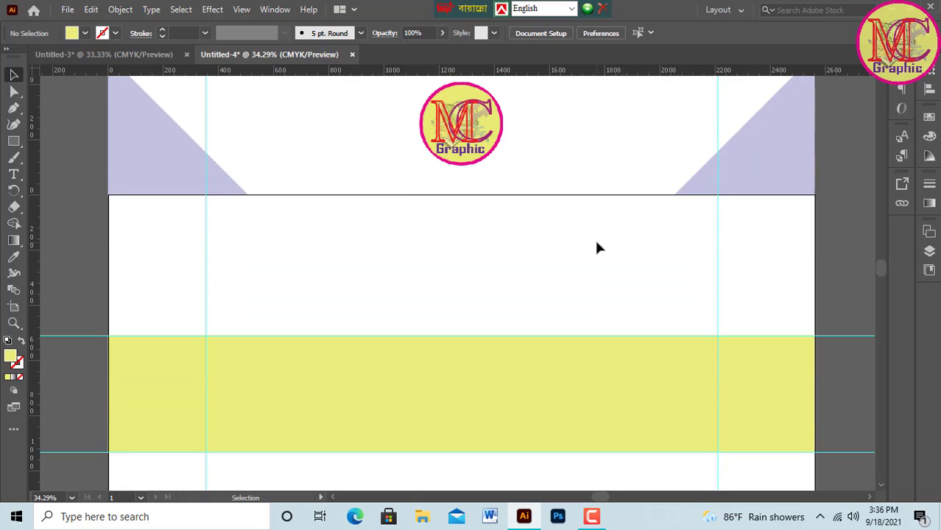
scroll(543, 321, "up", 6)
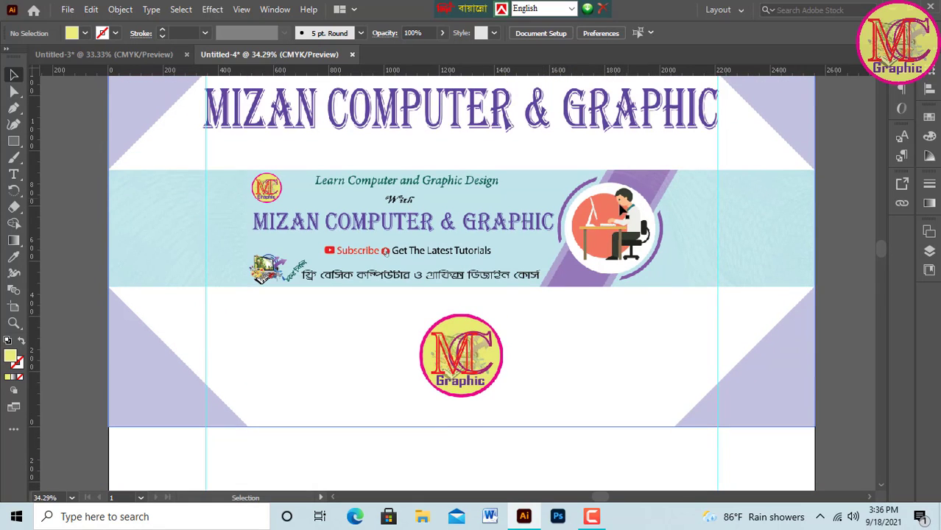
right_click(611, 224)
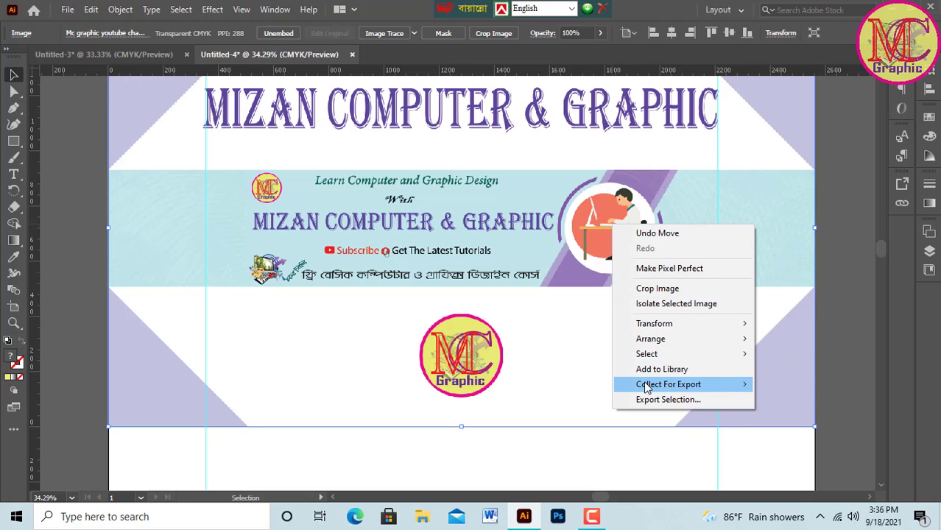
mouse_move(644, 389)
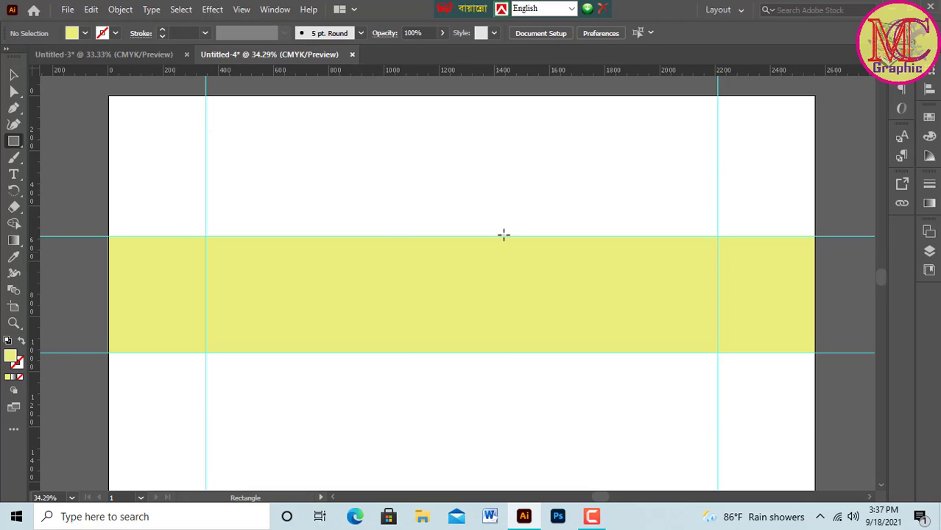
- Draw a new rectangle 200 px wide and 1000 px high on the artboard
left_click(508, 202)
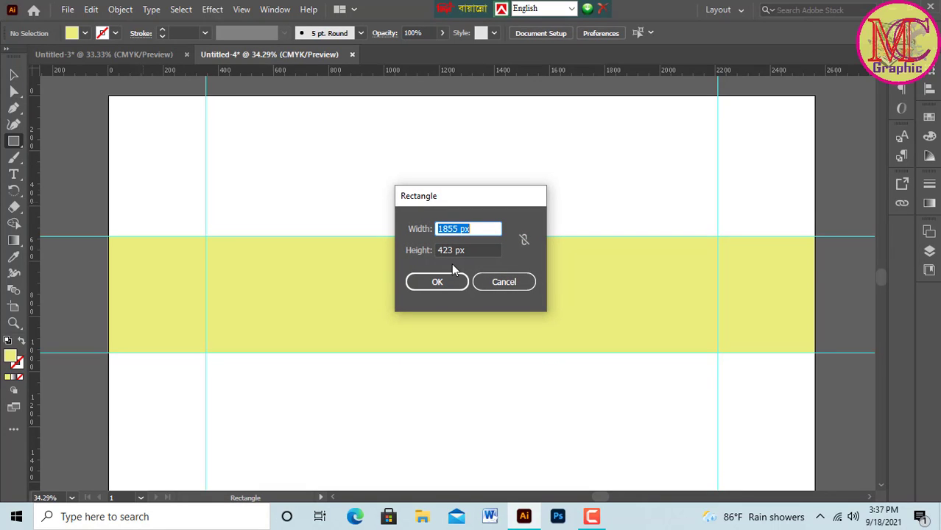
left_click_drag(457, 229, 431, 228)
type("200")
left_click_drag(455, 248, 434, 249)
type("1000")
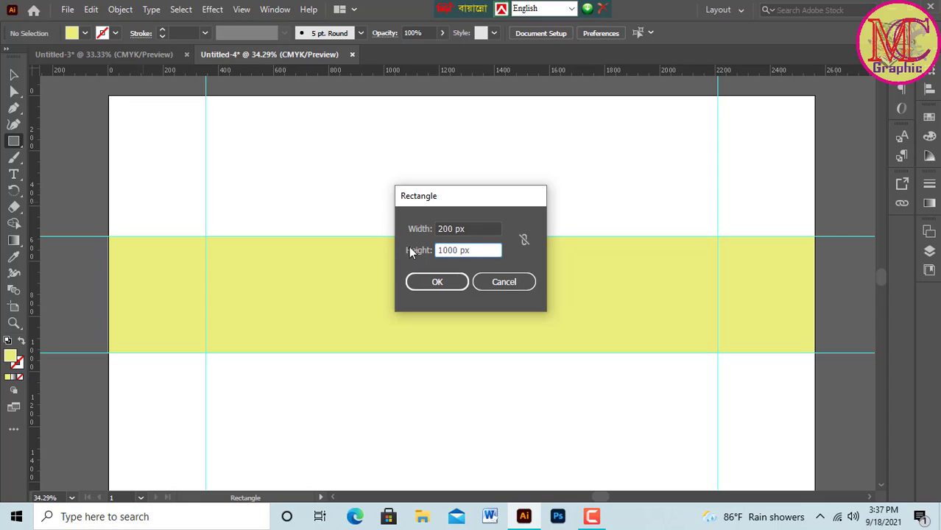
left_click(433, 282)
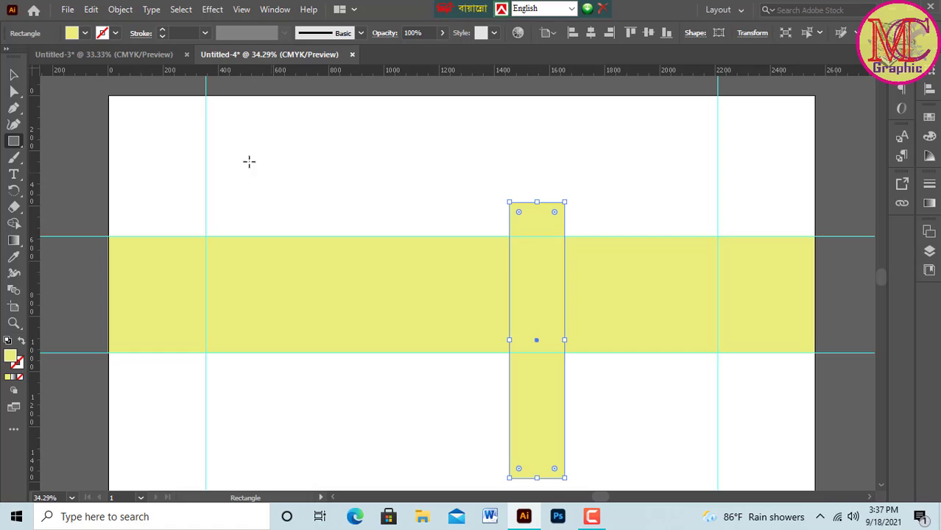
- Move the tall rectangle up and right across the pale yellow band, centered at about X 1689 px, Y 658 px
left_click(14, 74)
left_click_drag(527, 212, 555, 166)
mouse_move(565, 204)
left_mouse_down()
mouse_move(570, 181)
mouse_move(574, 189)
left_mouse_up()
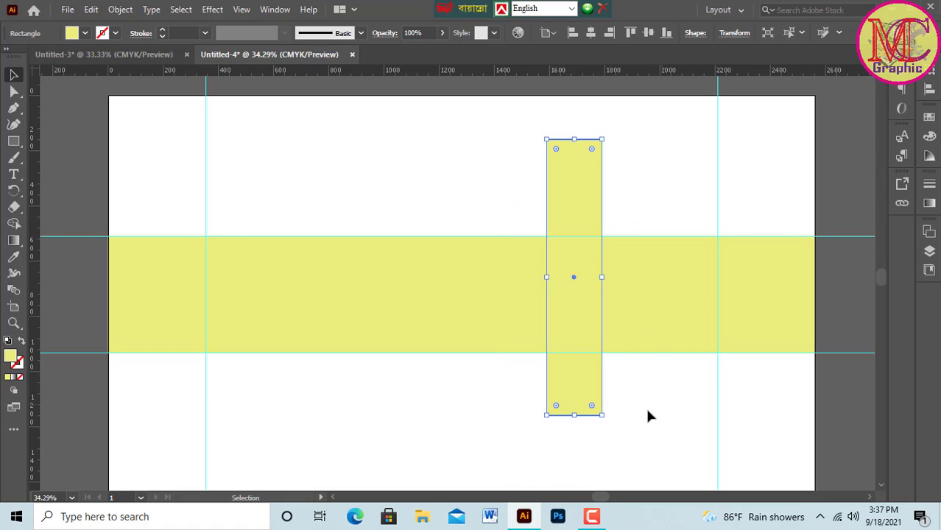
- Try several swatches on the tall rectangle and fill it with the green C=75 M=0 Y=75 K=0
left_click(74, 33)
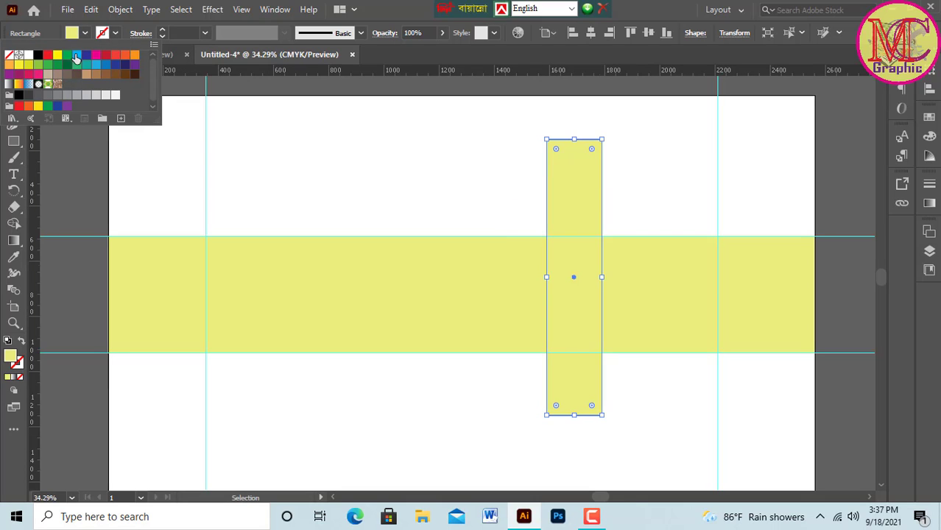
left_click(78, 57)
left_click(85, 56)
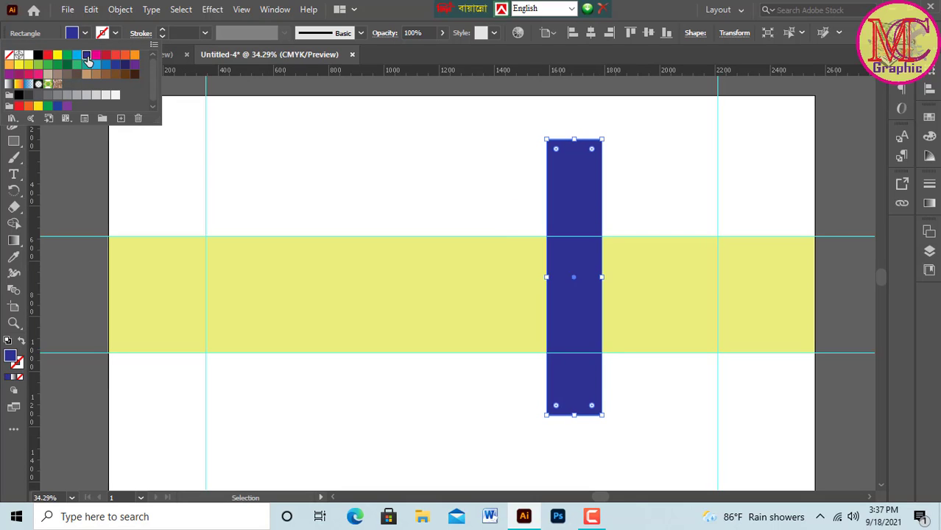
left_click(96, 66)
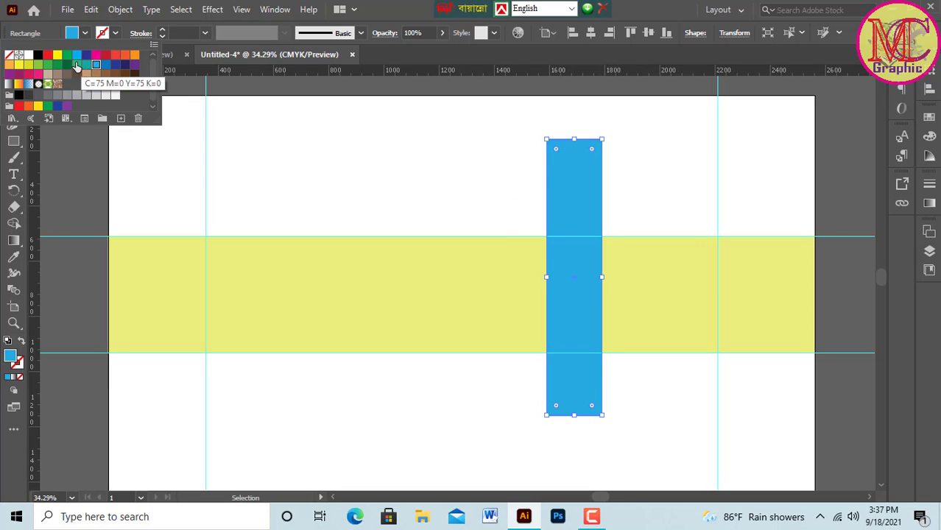
left_click(77, 65)
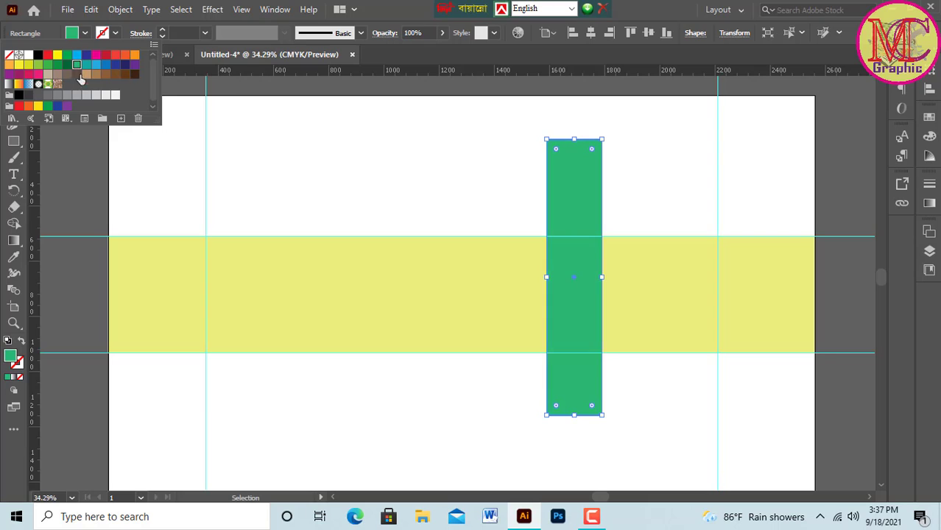
left_click(84, 182)
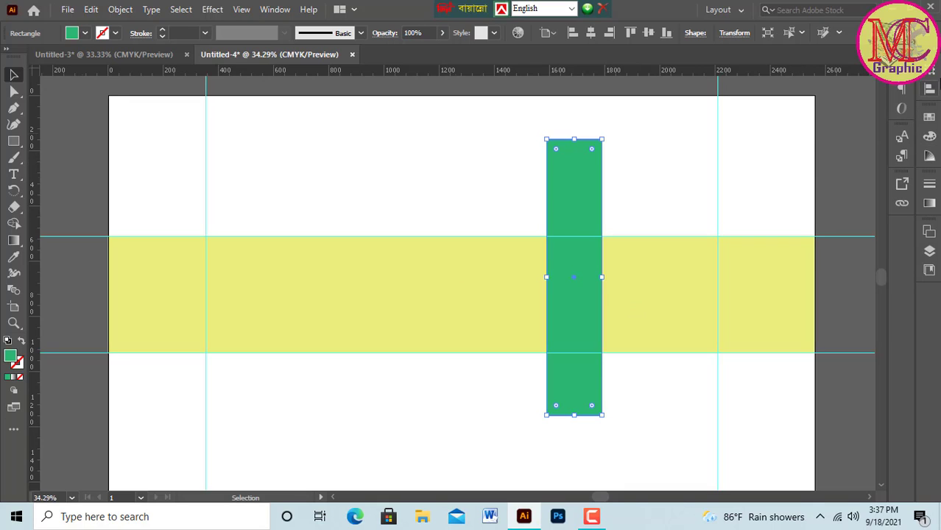
- Rotate the tall green rectangle to 330° around its center
left_click(931, 71)
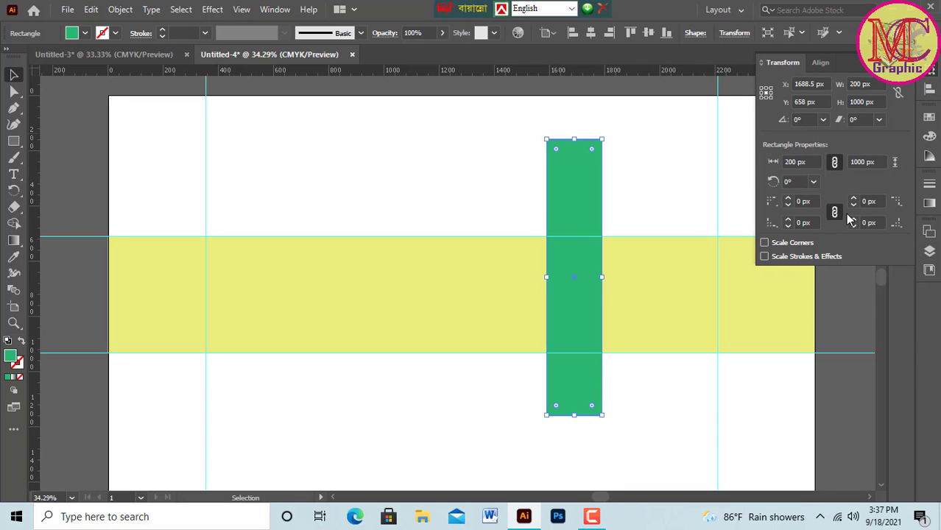
left_click(794, 182)
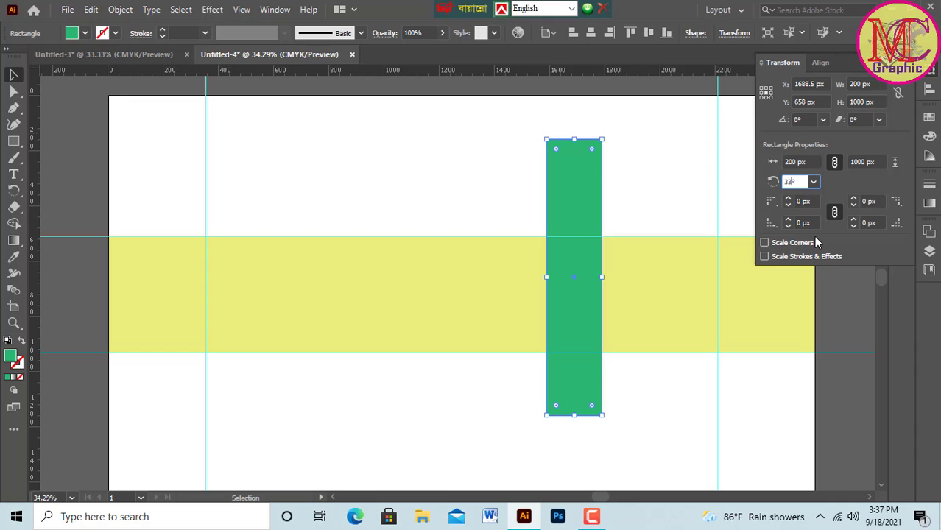
key("Return")
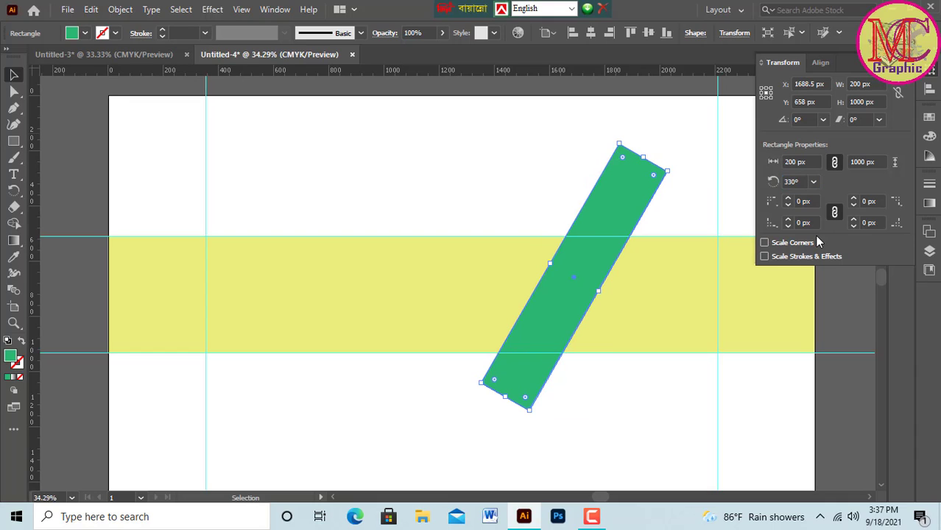
- Move the slanted green rectangle slightly right and down so it crosses the yellow band evenly
left_click(599, 268)
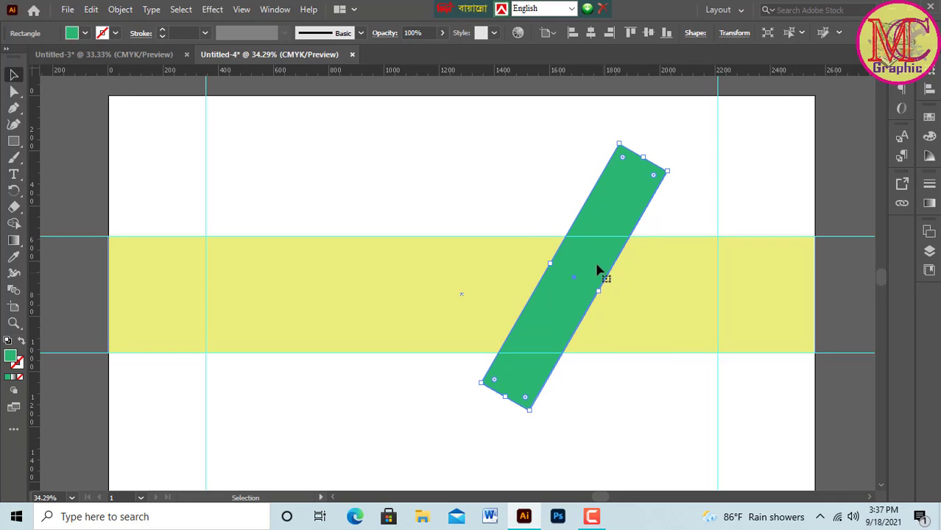
left_click_drag(605, 225, 615, 232)
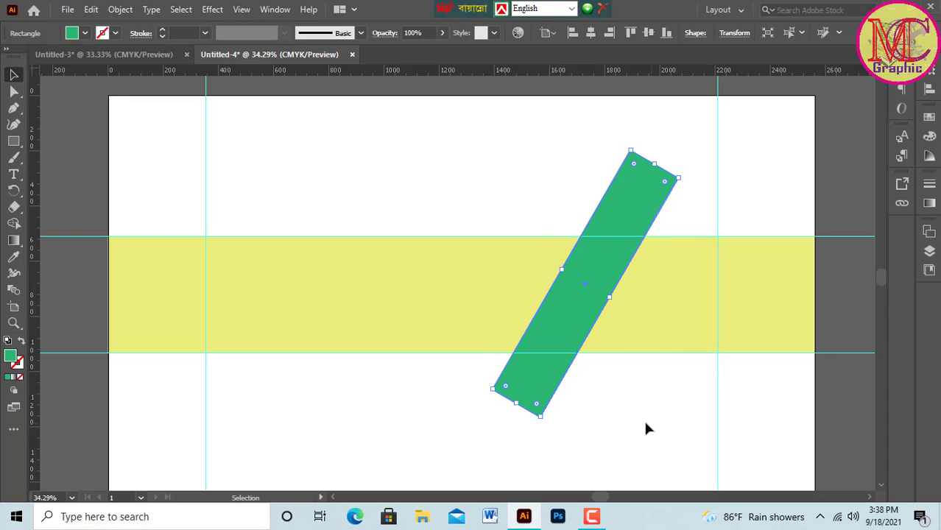
left_click(566, 398)
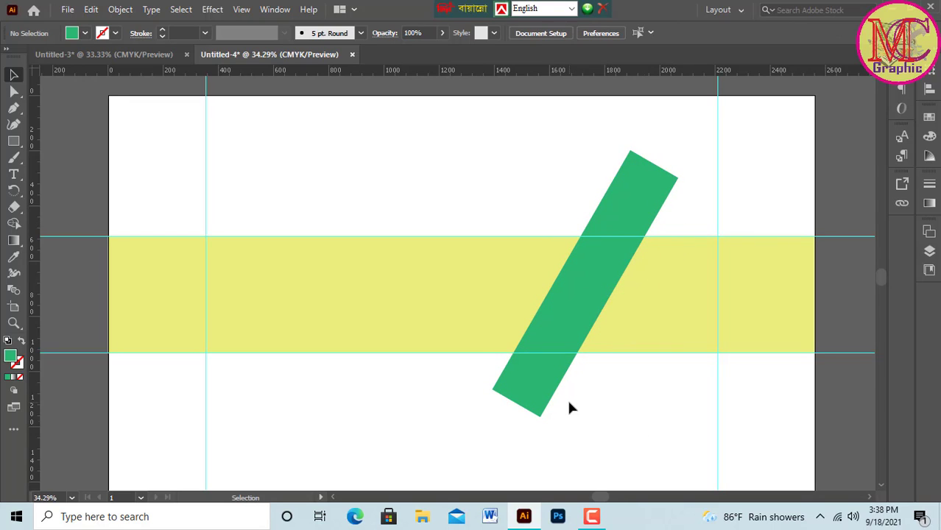
scroll(554, 395, "down", 1)
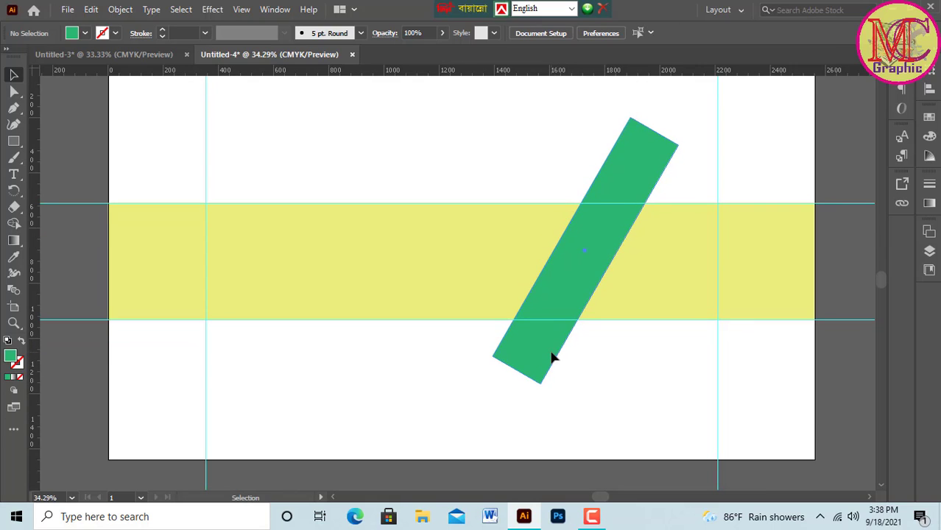
left_click(554, 358)
left_click_drag(552, 352, 560, 365)
scroll(562, 368, "up", 1)
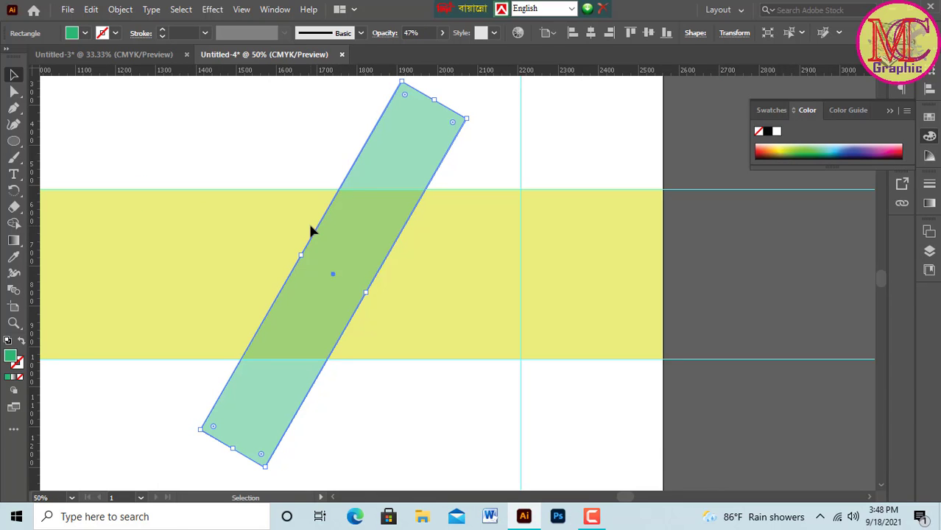
- Create a green circle 330 px wide and 330 px high over the slanted rectangle
left_click(14, 140)
left_click(314, 174)
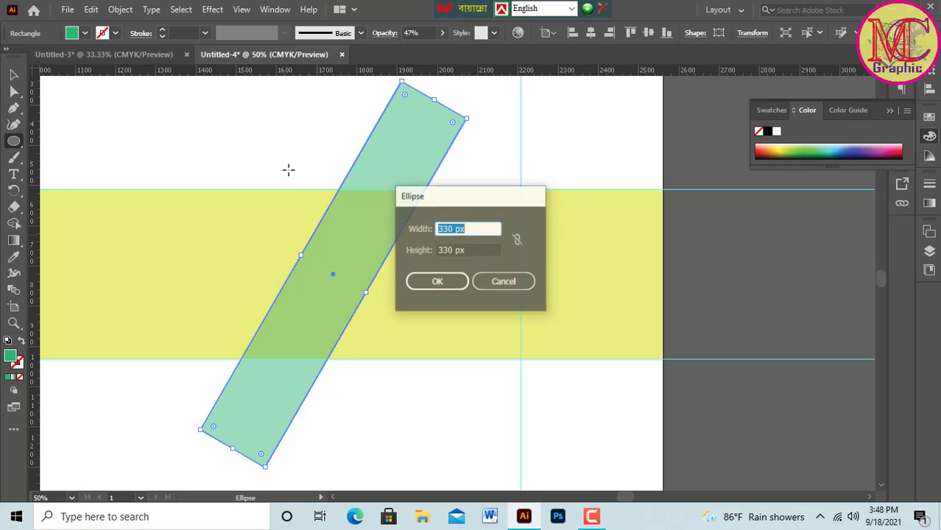
left_click(444, 284)
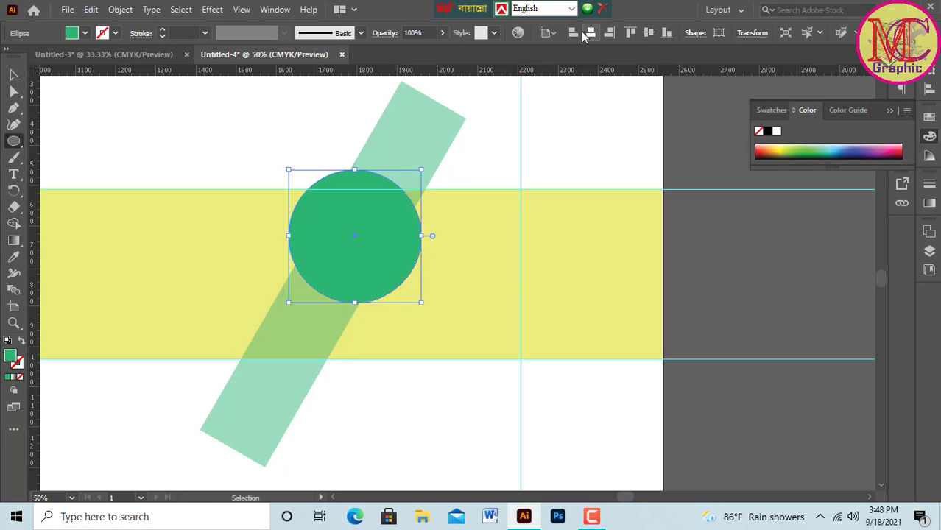
- Center the circle on the artboard, then shift it right over the slanted bar's middle and vertically center it again
left_click(590, 34)
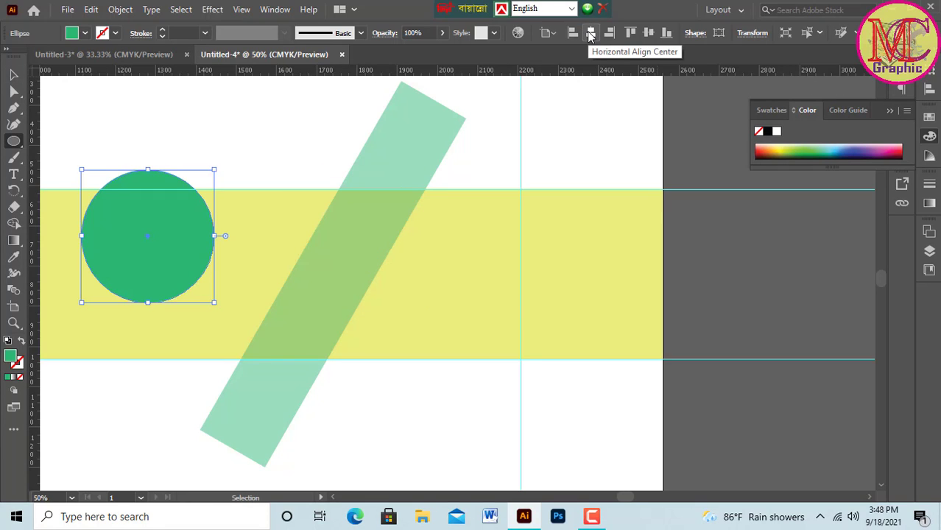
left_click(648, 37)
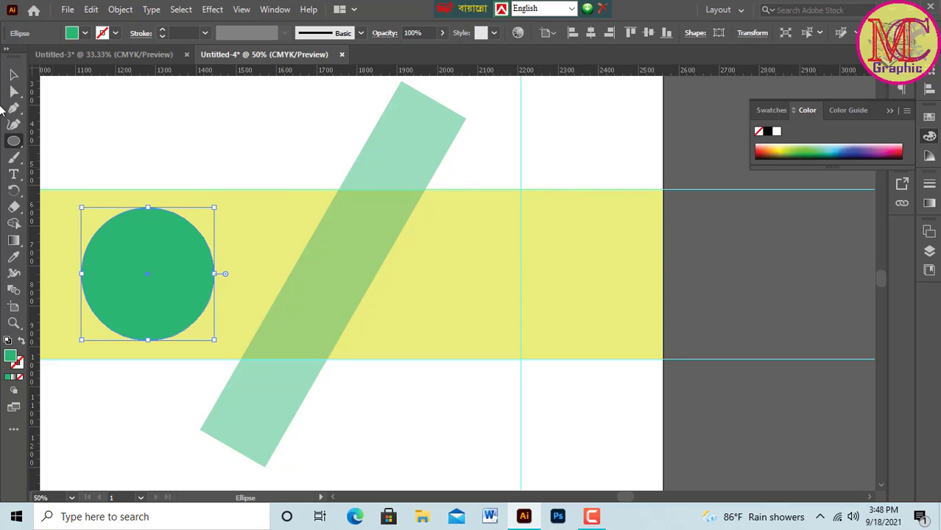
left_click(13, 74)
left_click_drag(143, 274, 321, 273)
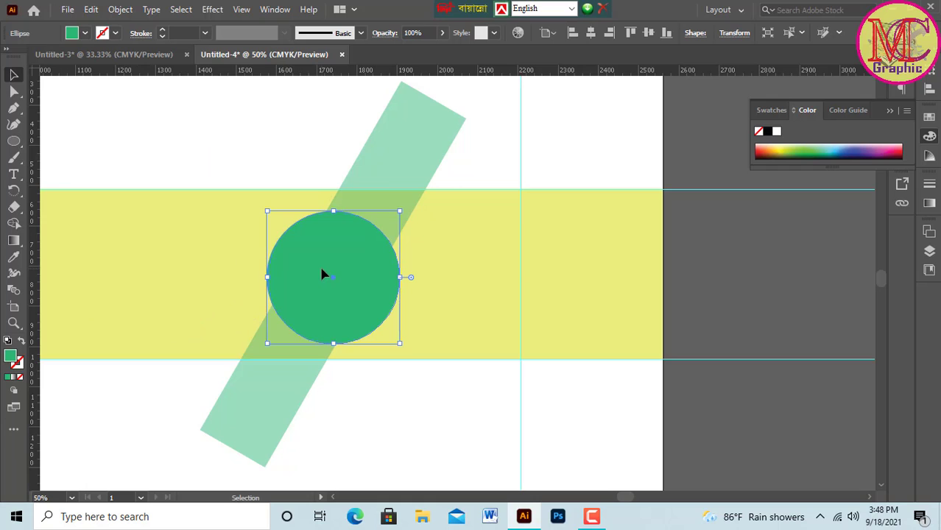
left_click(647, 33)
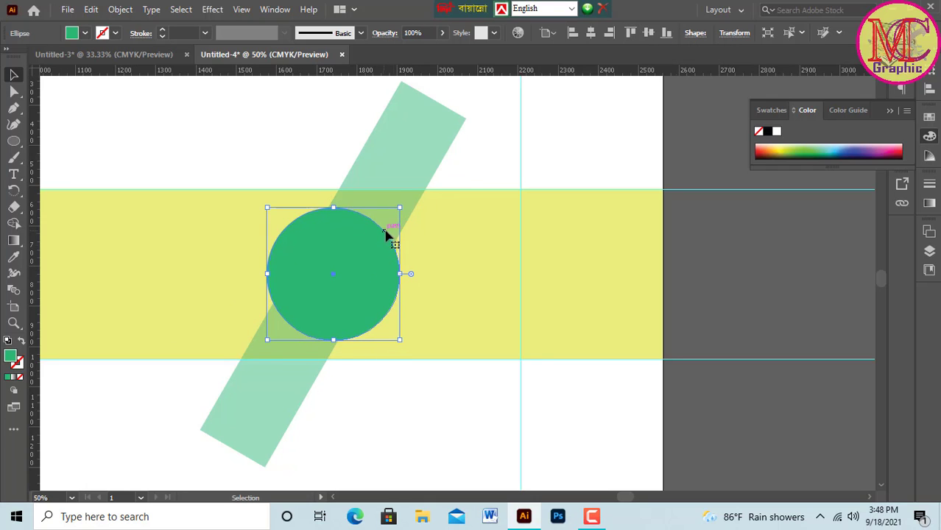
- Duplicate the green circle in place and enlarge the copy slightly and proportionally from its center
left_click(433, 293)
left_click(346, 296)
key("a")
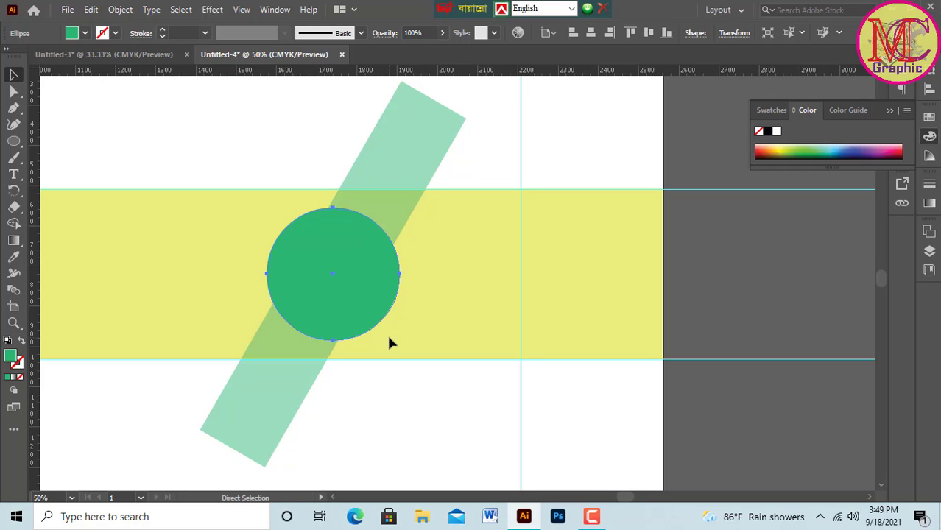
key("v")
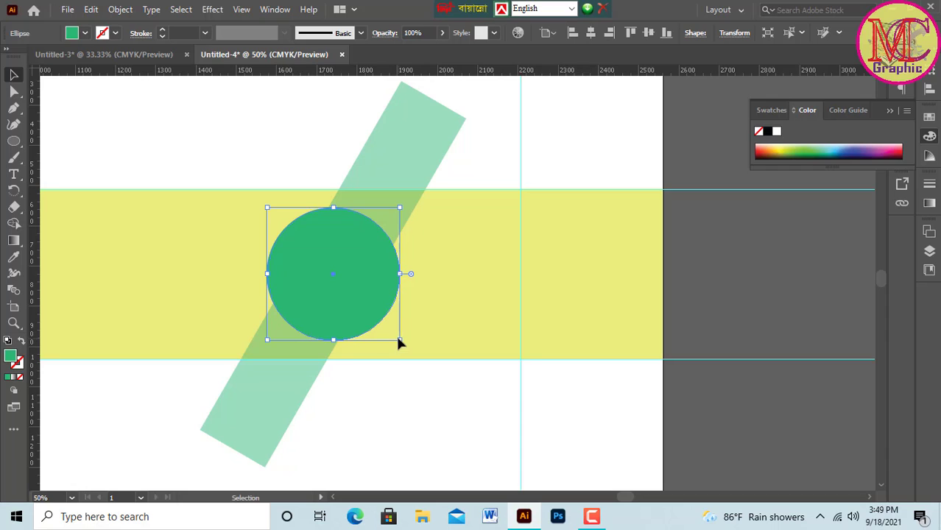
key("shift")
left_click_drag(397, 340, 410, 346)
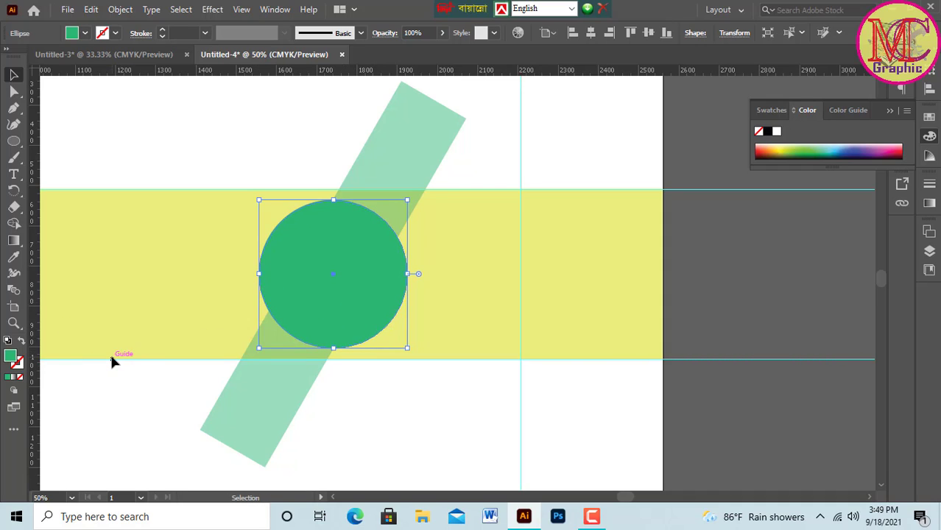
- Swap the larger circle's fill and stroke so it becomes a green ring, and set the stroke weight to 14 pt
left_click(21, 343)
left_click(163, 30)
left_click(164, 30)
left_click(163, 30)
left_click(163, 31)
left_click(163, 31)
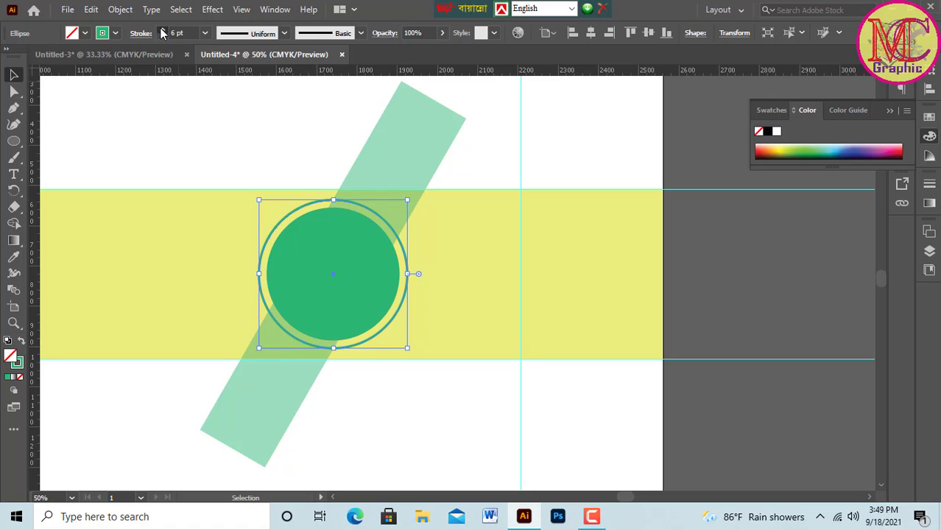
left_click(163, 30)
left_click(163, 30)
left_click(163, 30)
left_click(164, 30)
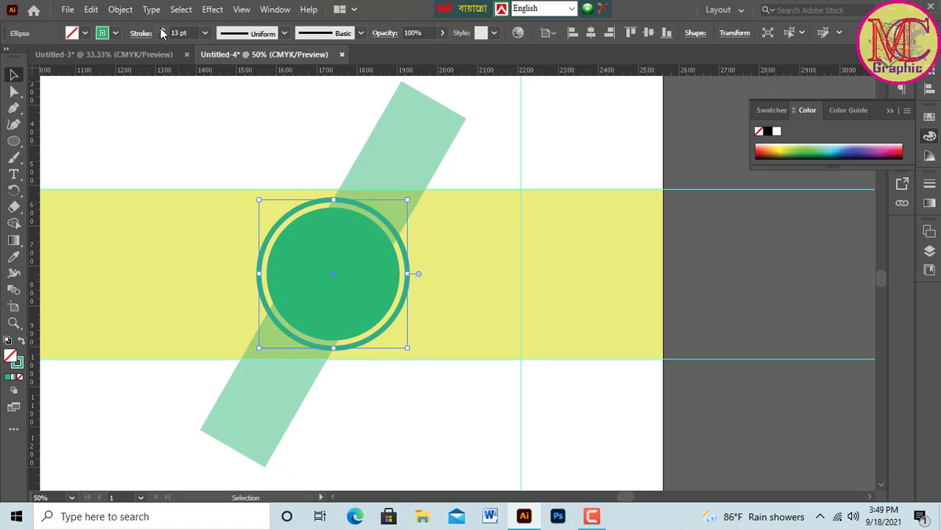
left_click(163, 30)
left_click(225, 136)
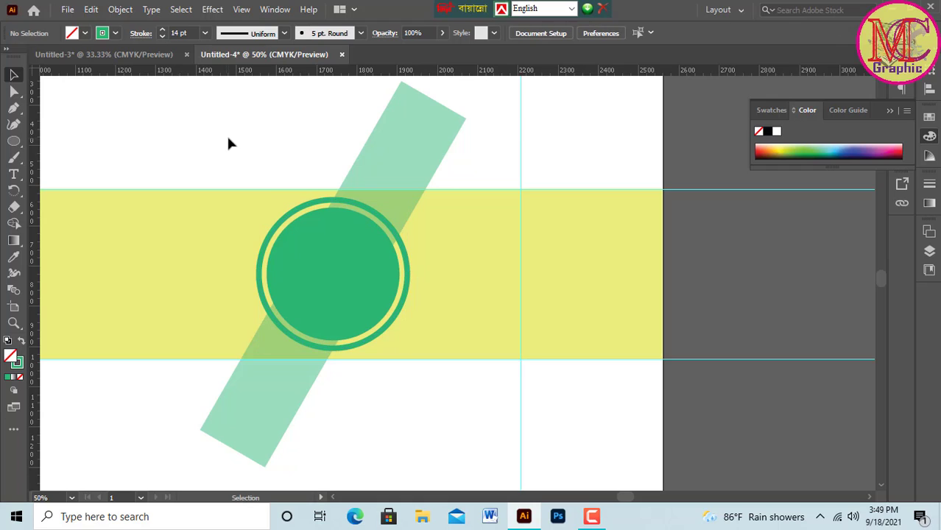
- Expand the outer ring with both Fill and Stroke enabled, turning its outline into a filled shape
left_click(320, 206)
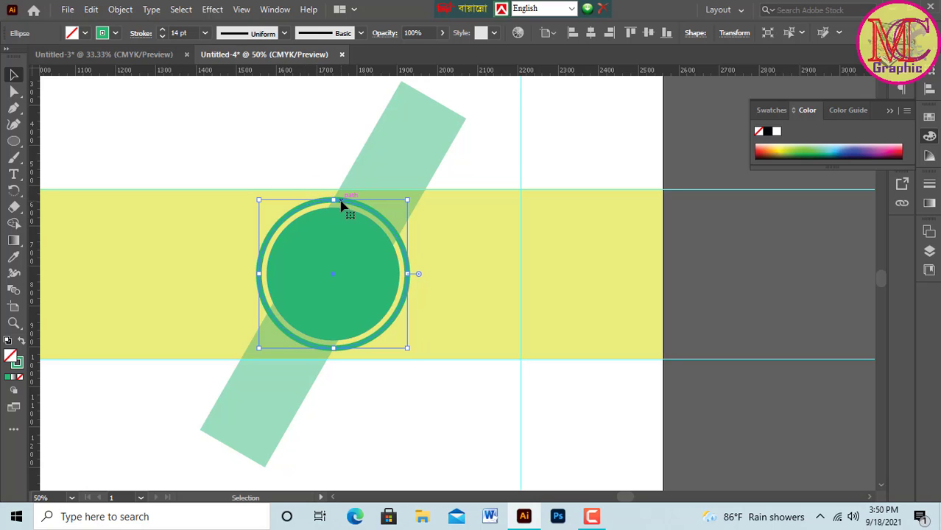
left_click(119, 10)
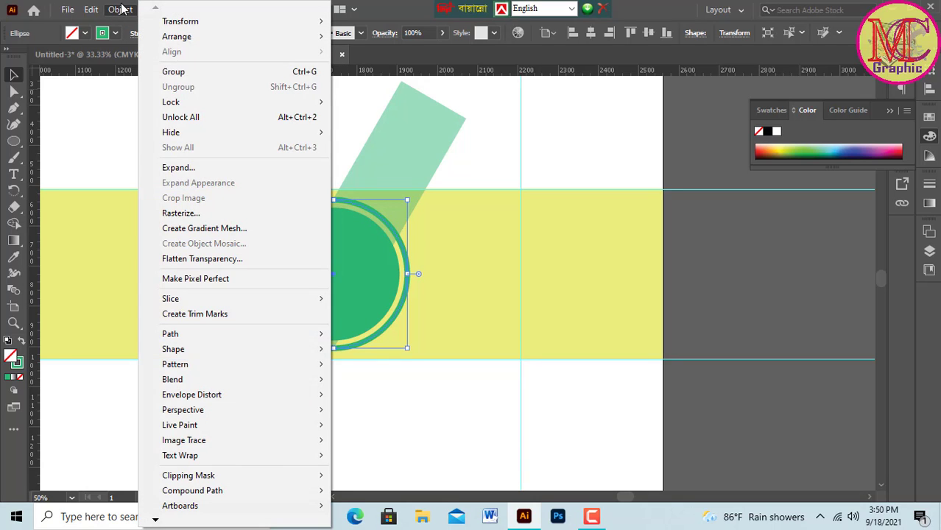
left_click(185, 175)
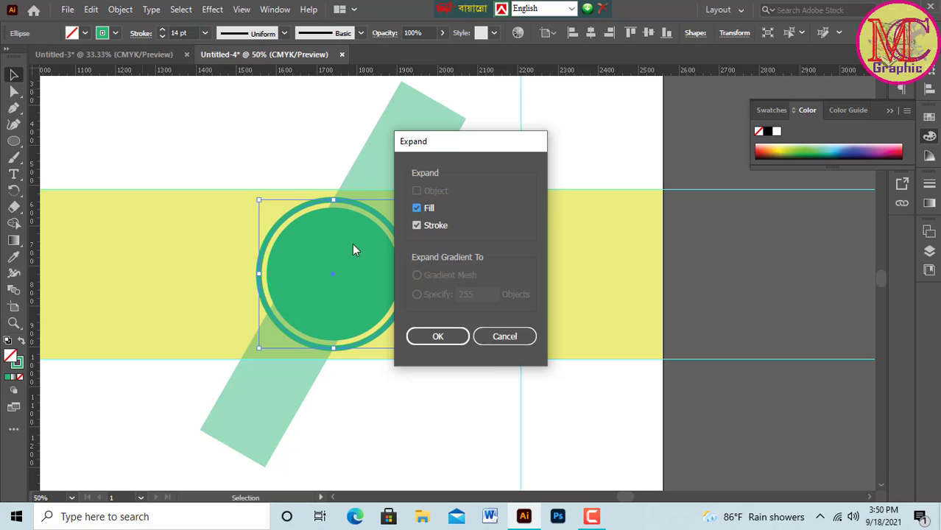
left_click(447, 337)
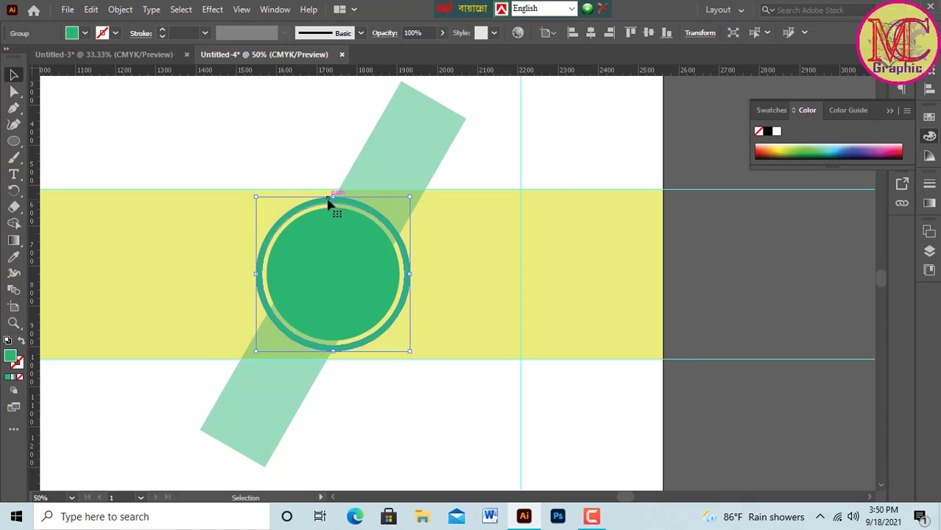
- Duplicate the translucent slanted bar in place and widen the copy evenly on both sides from its center
left_click(433, 136)
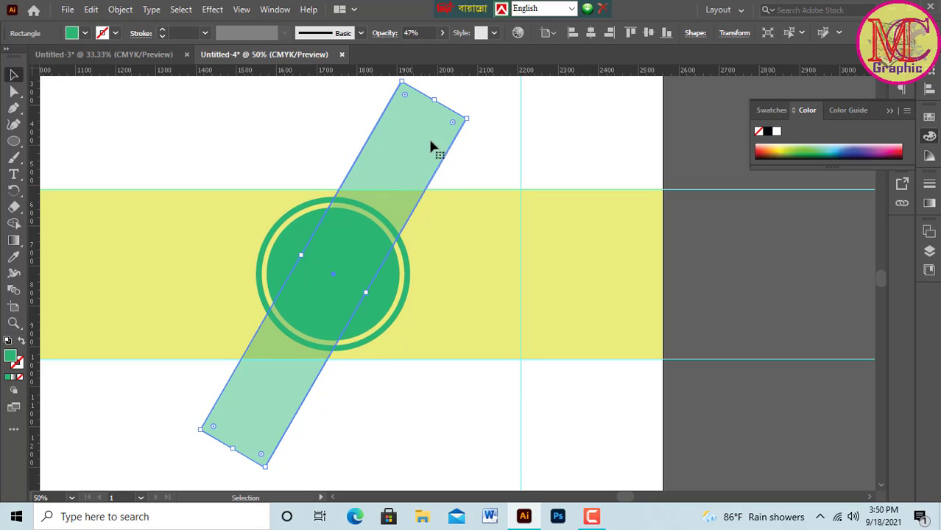
key("a")
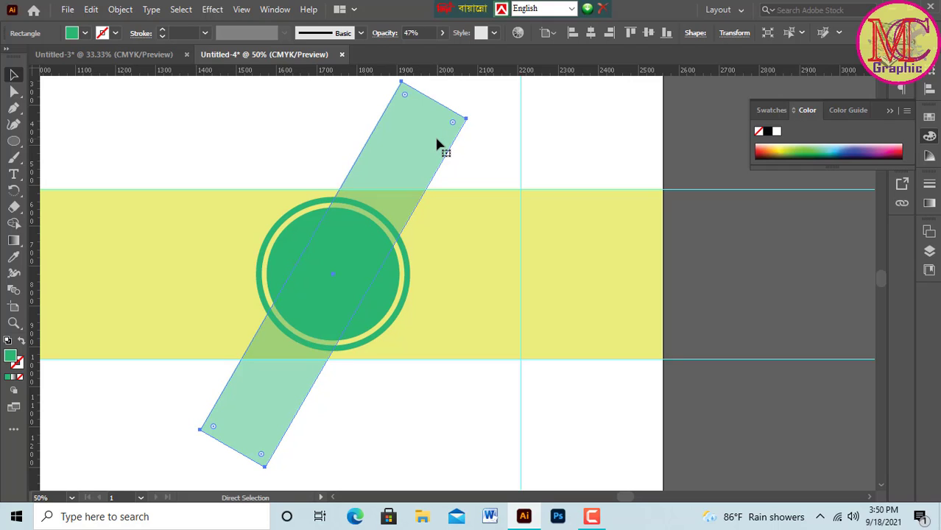
key("v")
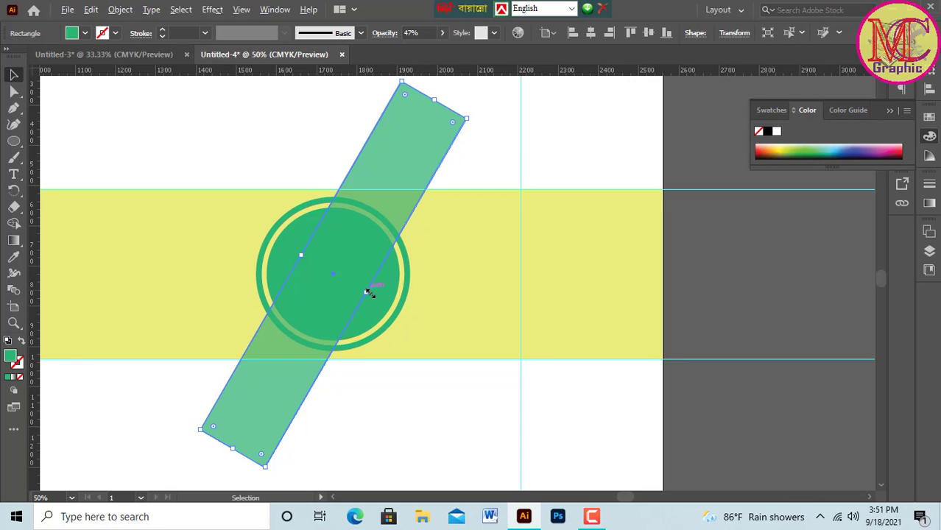
left_click_drag(367, 291, 377, 296)
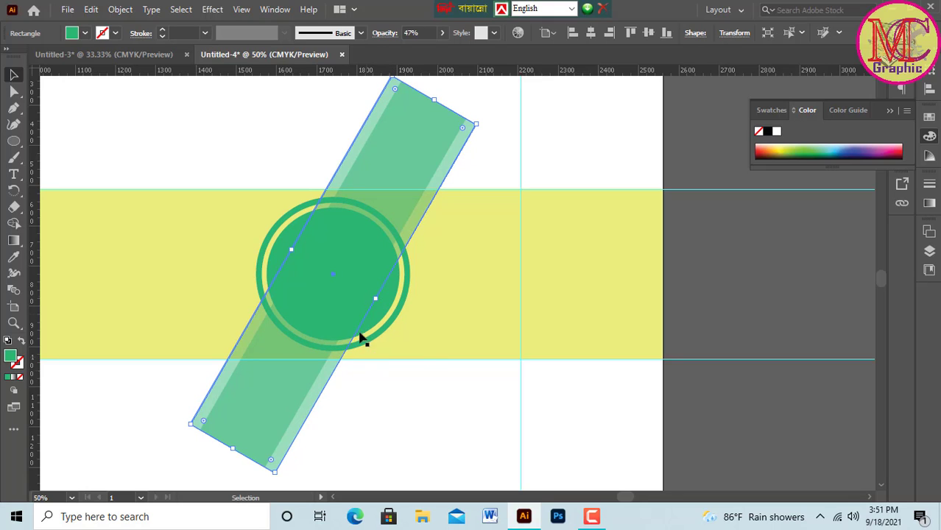
- Merge the upper and lower sections of the wider slanted bar with the outer ring using the Shape Builder tool
left_click(286, 225, "shift")
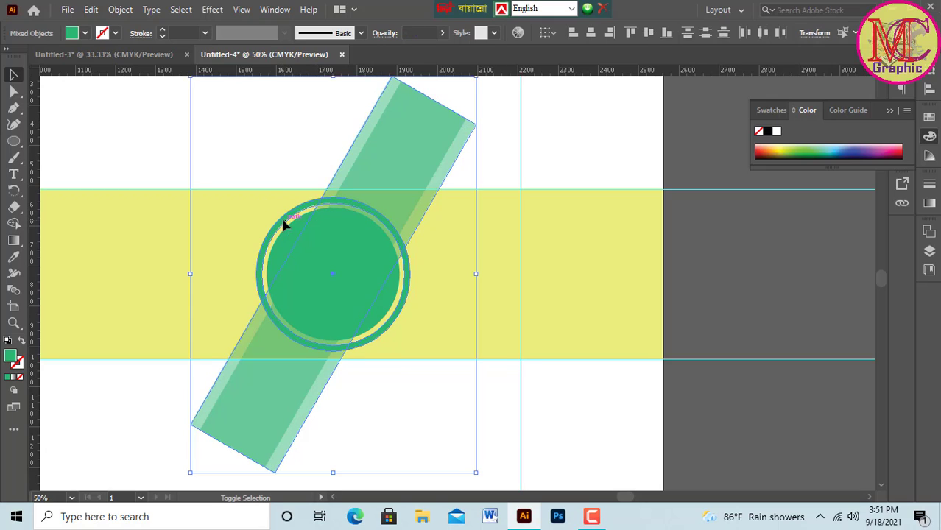
scroll(372, 251, "up", 2)
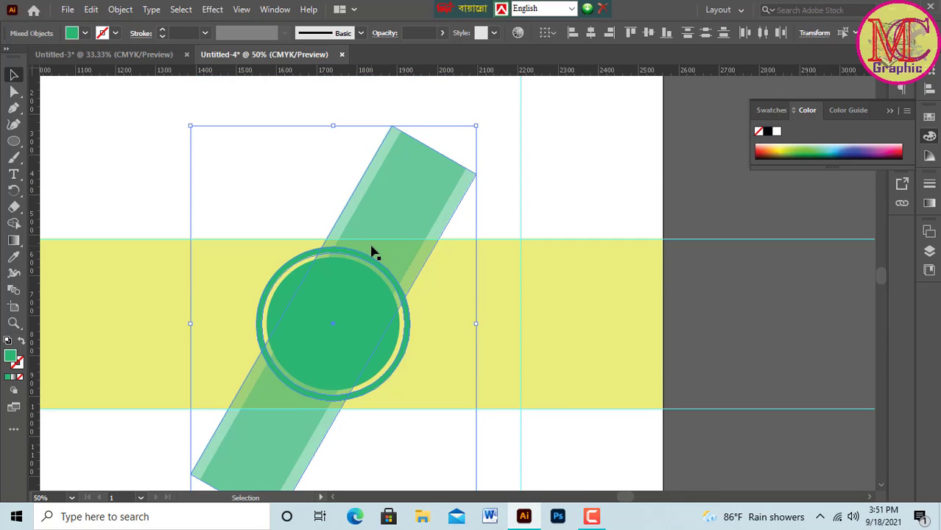
scroll(372, 251, "down", 3)
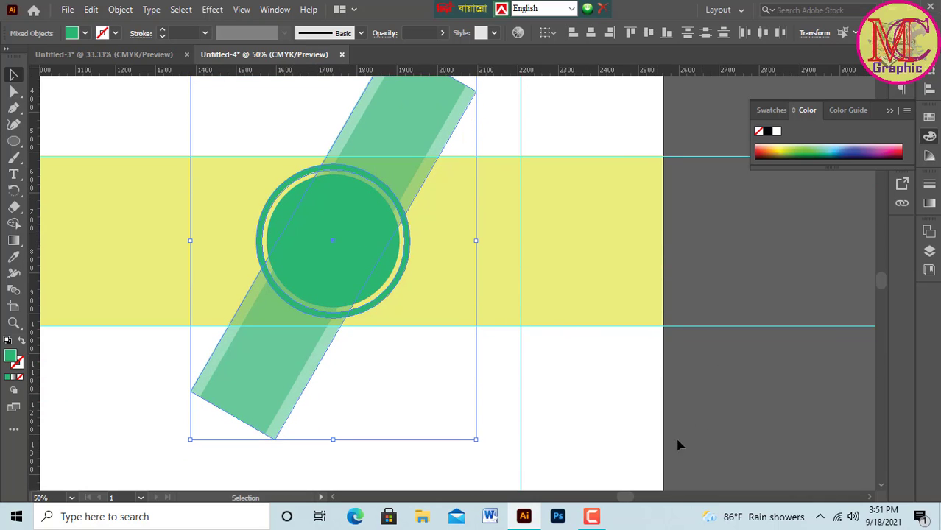
mouse_move(621, 495)
left_mouse_down()
mouse_move(578, 495)
mouse_move(616, 498)
left_mouse_up()
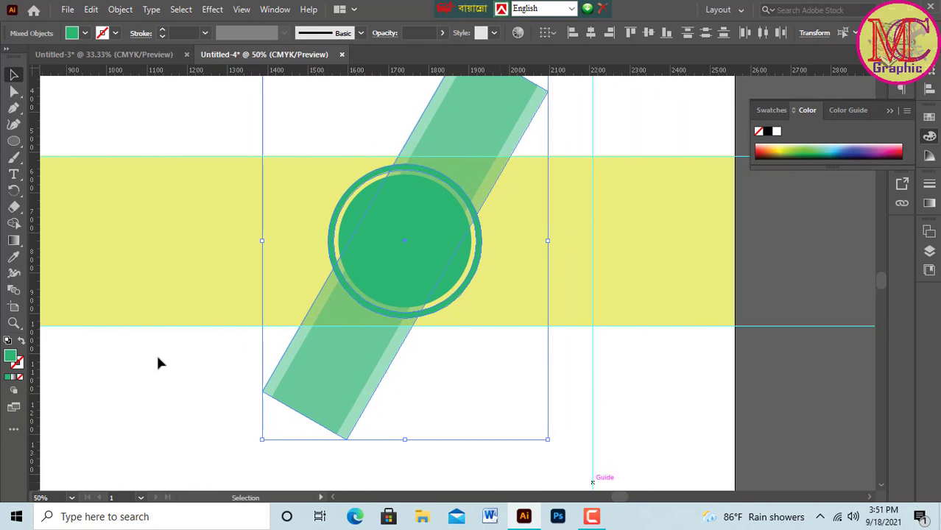
left_click(20, 231)
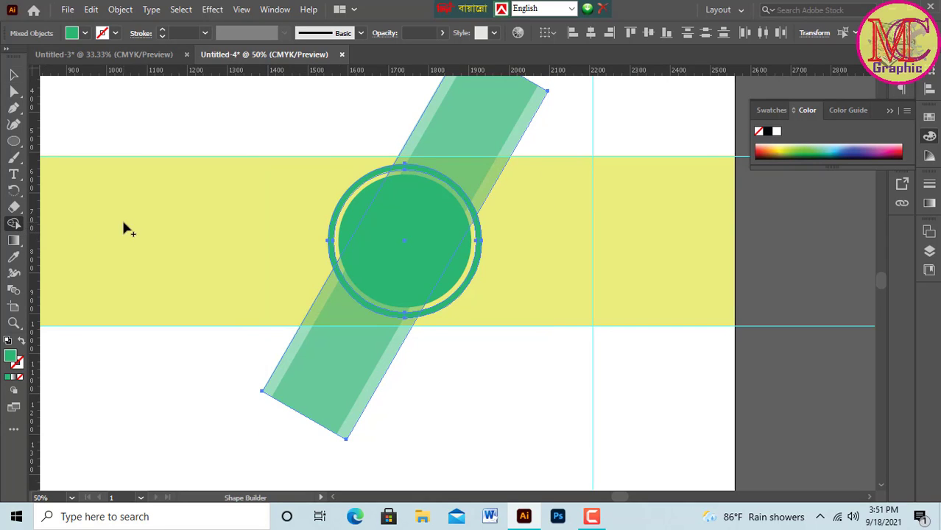
left_click(446, 176)
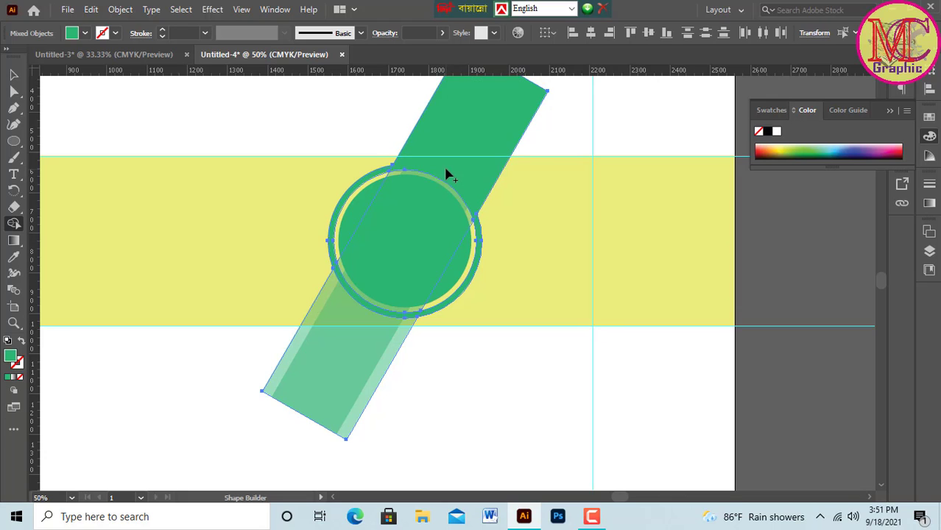
key("ctrl+z")
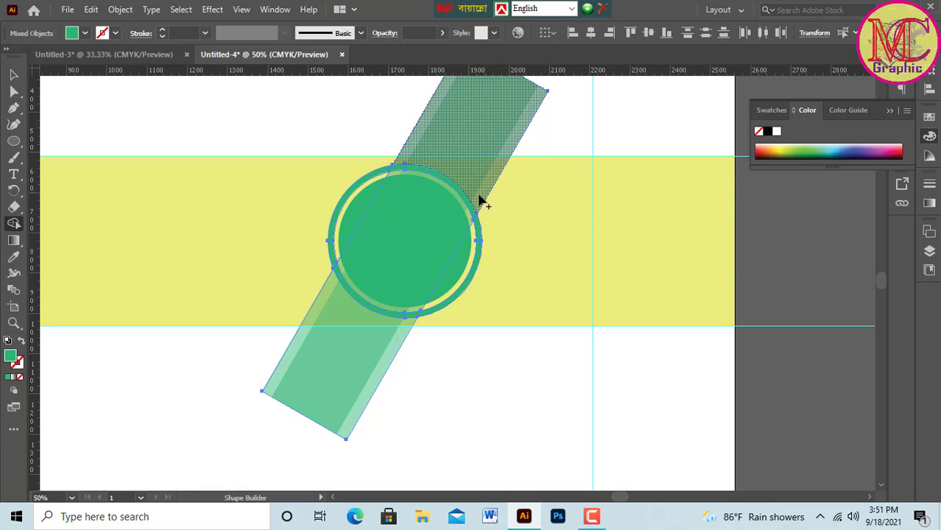
left_click(457, 189)
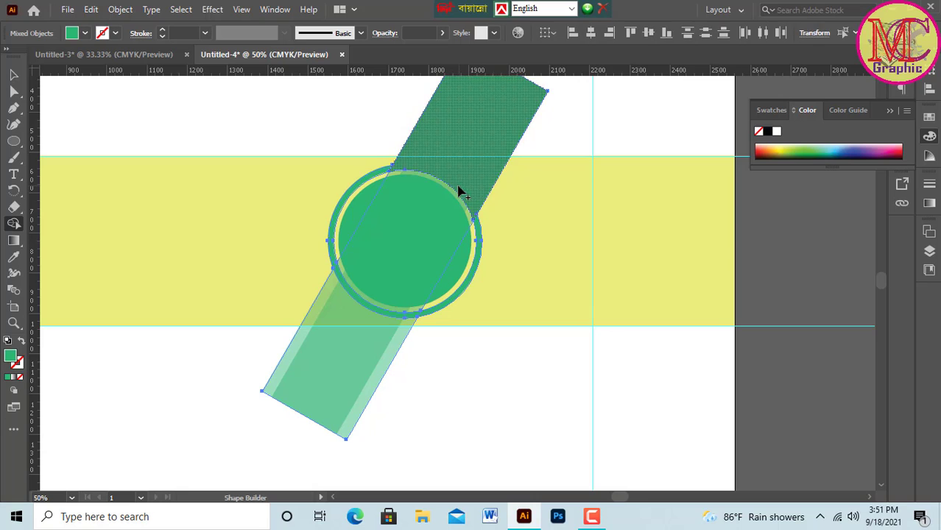
left_click(370, 321)
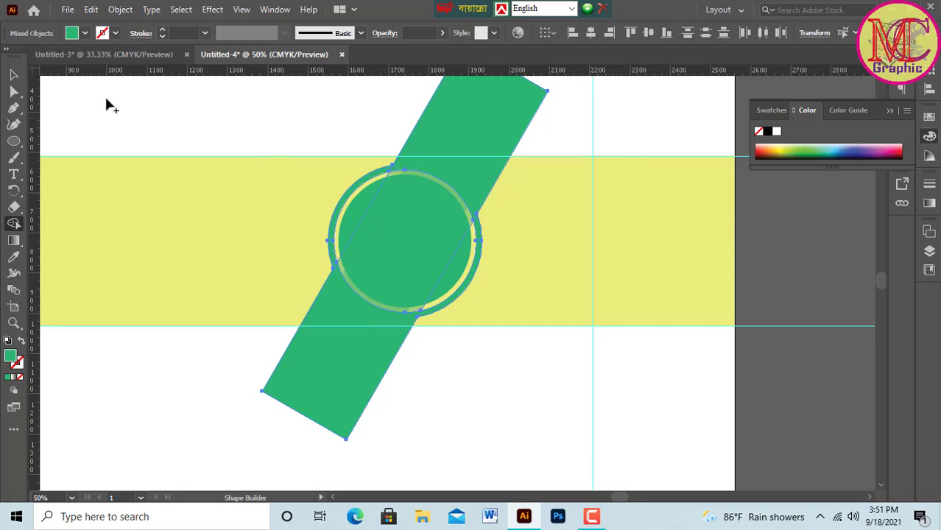
left_click(13, 74)
left_click(190, 129)
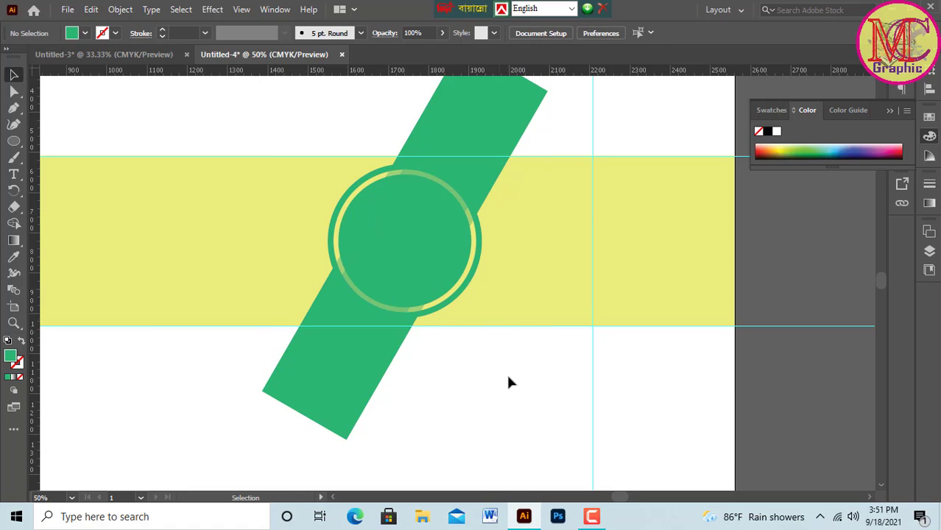
- Try deleting the merged bar-and-ring shape and undo the deletion
left_click(355, 341)
scroll(396, 320, "up", 2)
left_click(395, 321)
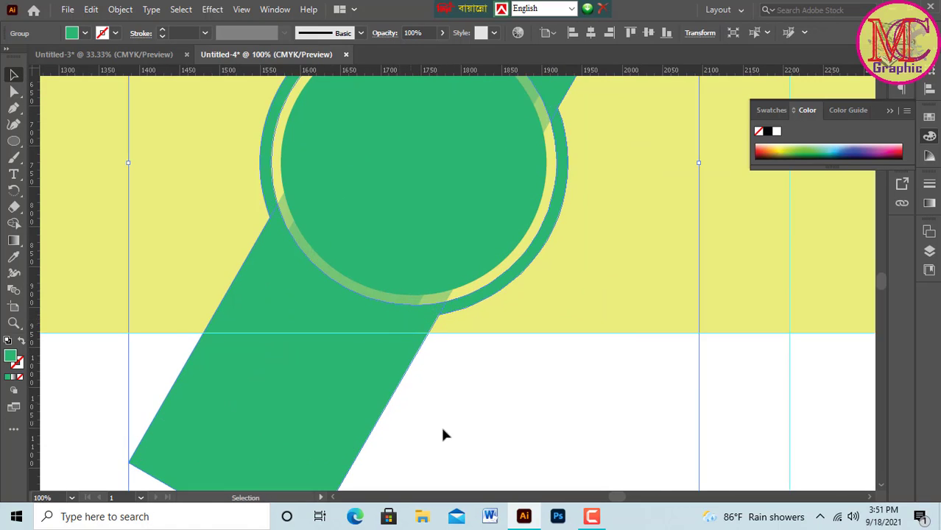
scroll(443, 410, "up", 5)
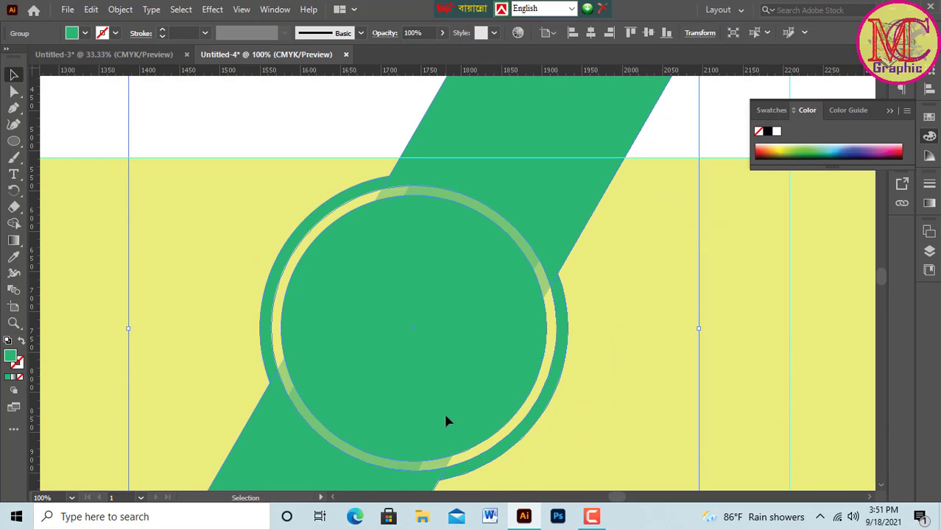
key("Delete")
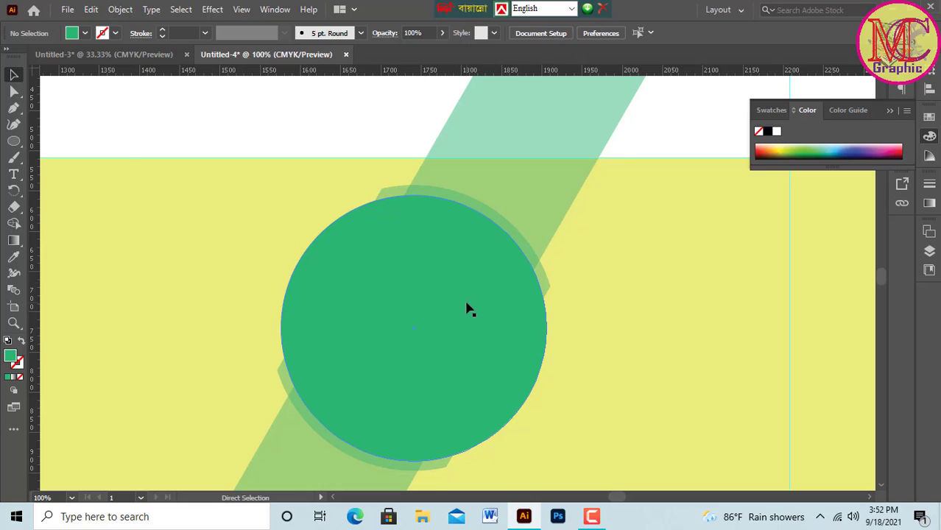
key("ctrl+z")
scroll(589, 400, "down", 5)
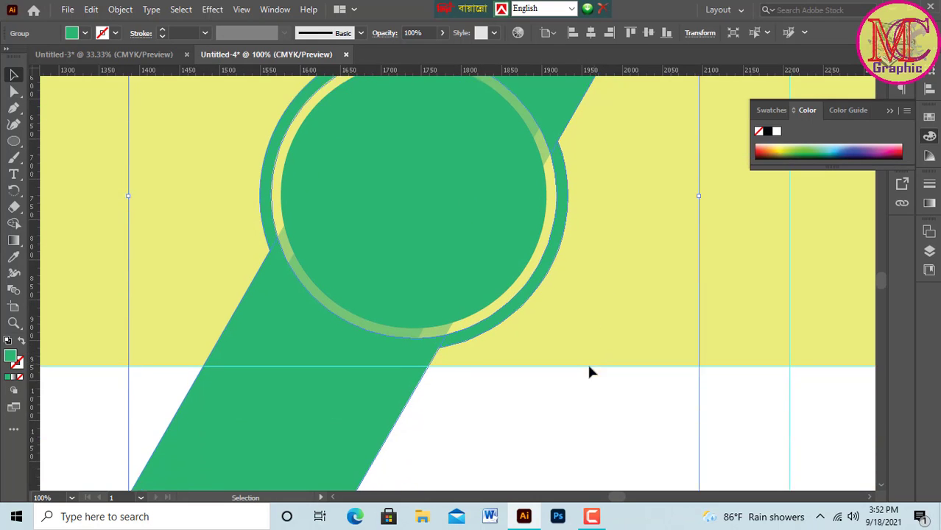
left_click(547, 397)
- Try to group the slanted bar, ring and central circle together
scroll(427, 383, "down", 2, "alt")
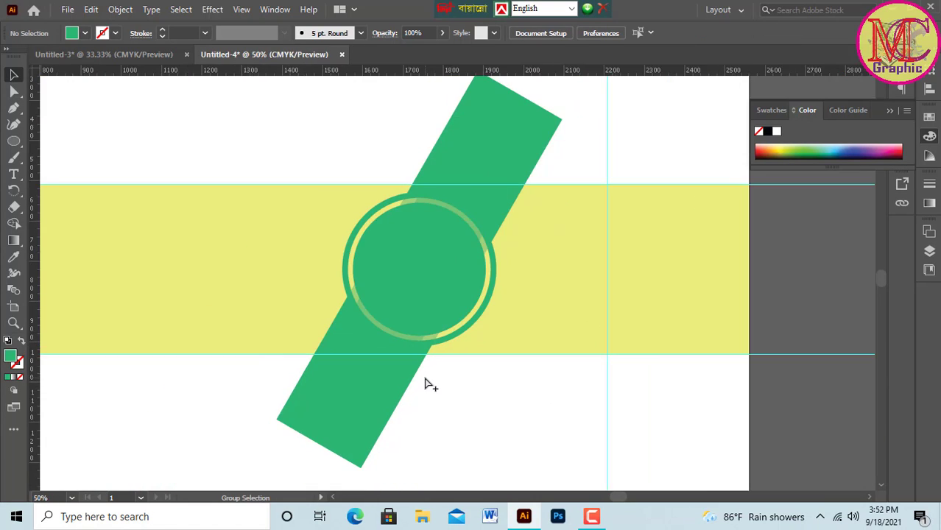
scroll(427, 383, "down", 1, "alt")
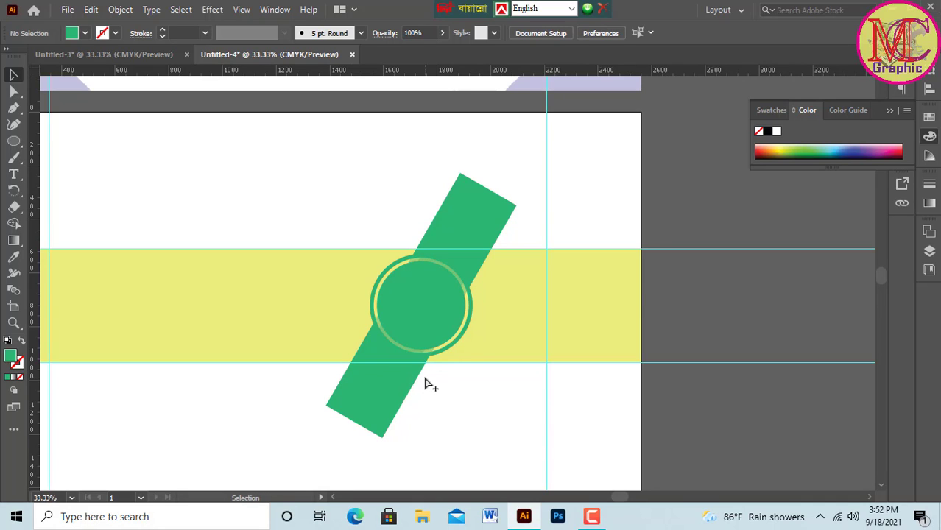
scroll(437, 281, "up", 5)
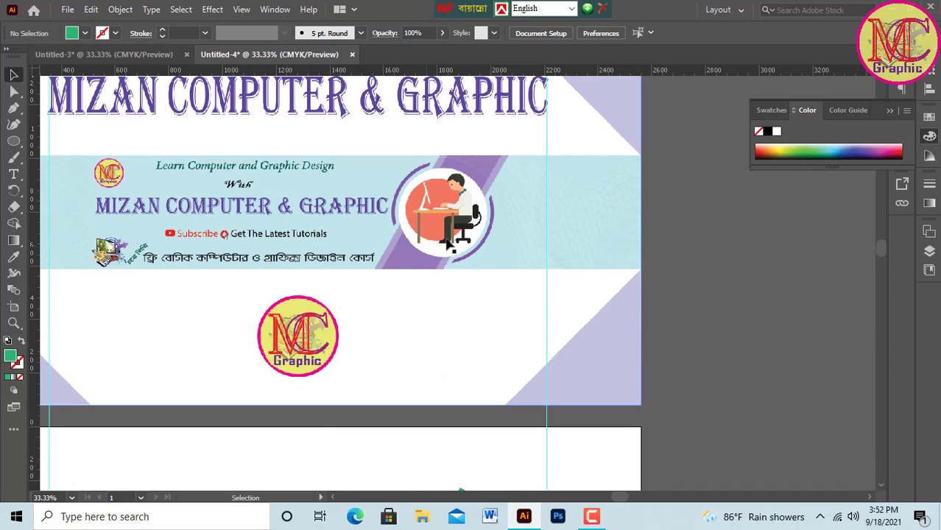
scroll(449, 215, "down", 3)
scroll(450, 215, "down", 3)
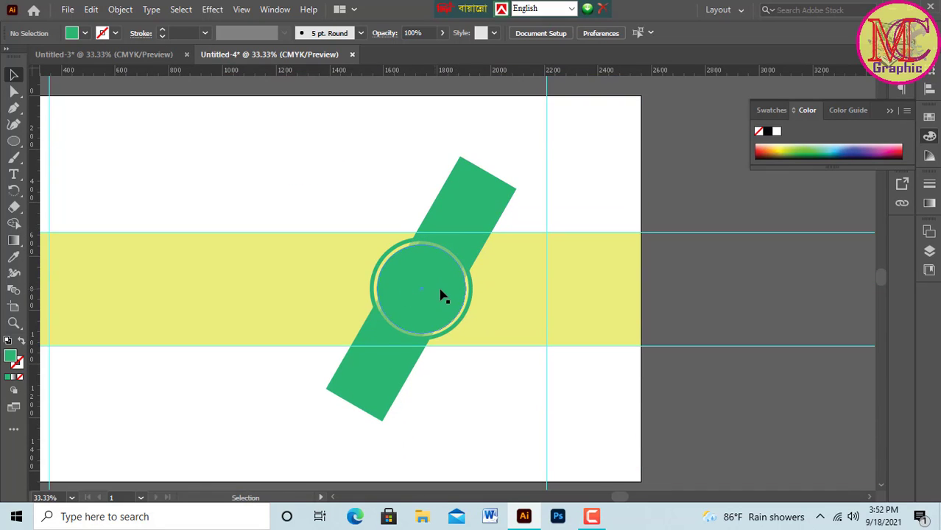
left_click(434, 292)
left_click(365, 216)
left_click_drag(383, 207, 439, 302)
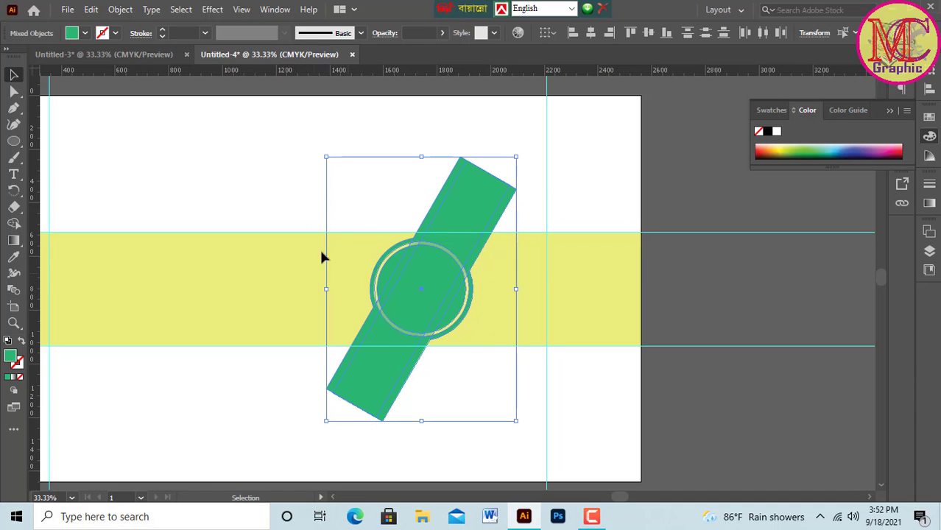
key("ctrl+g")
left_click(297, 191)
left_click(466, 204)
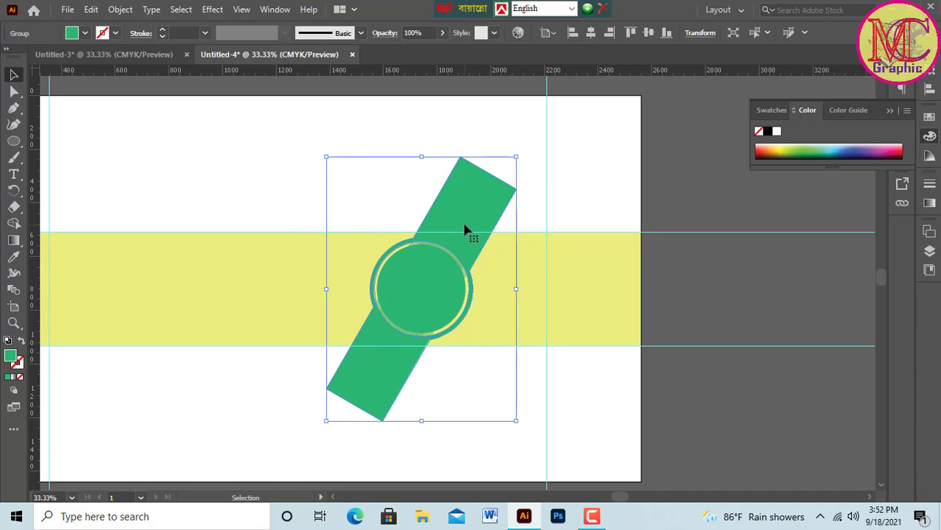
left_click(565, 167)
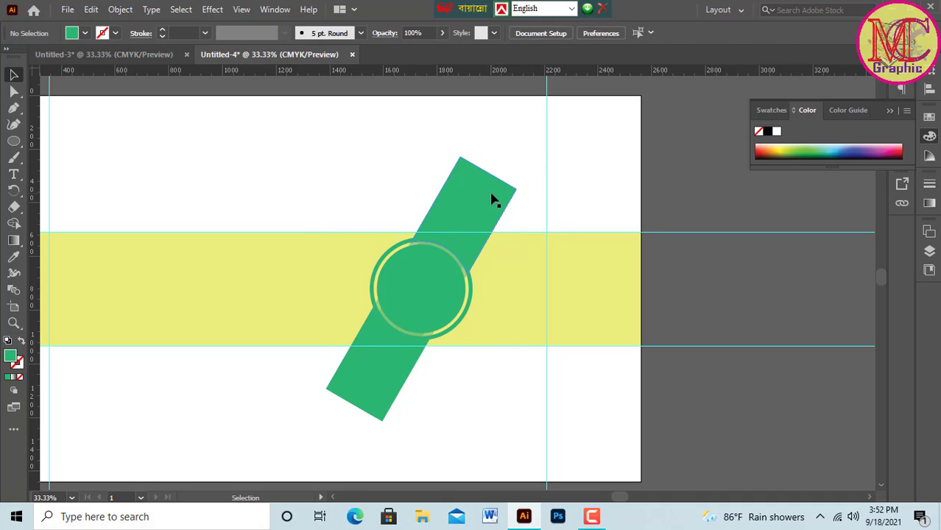
- Lower the opacity of the merged bar-and-ring shape to 57%
left_click(489, 191)
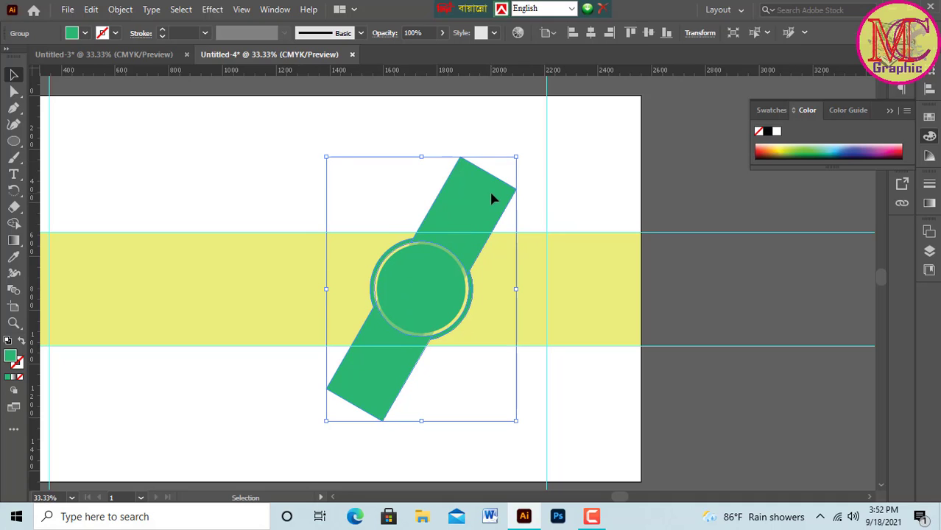
left_click(443, 33)
left_click_drag(442, 50, 418, 51)
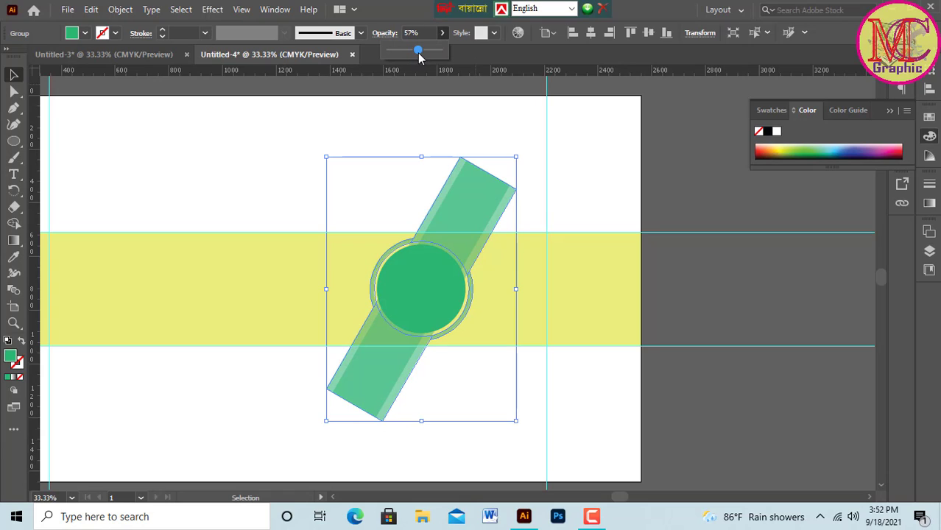
- Try a lower opacity on the solid green circle and restore it to 100%
left_click(444, 272)
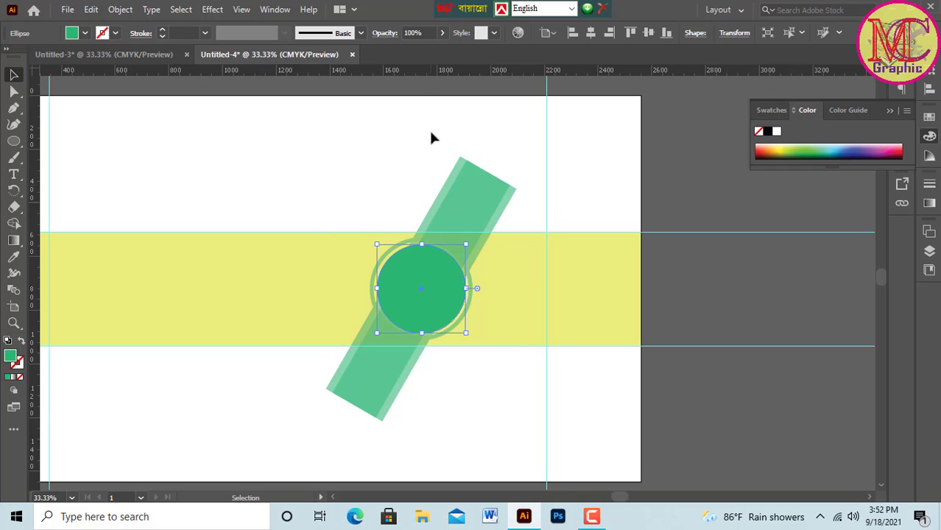
left_click(440, 35)
mouse_move(427, 55)
left_mouse_down()
mouse_move(417, 52)
mouse_move(424, 58)
left_mouse_up()
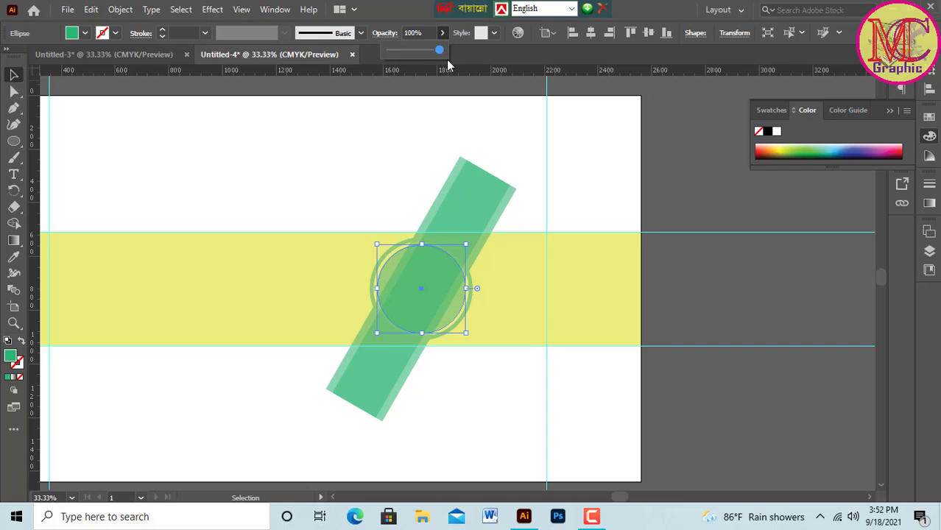
left_click(354, 192)
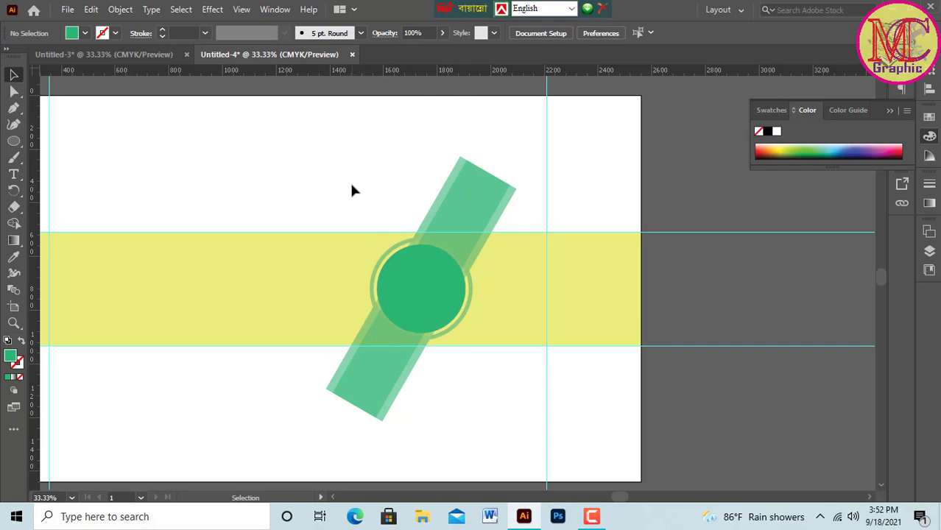
- Set the opacity of the merged bar-and-ring shape to 71%
scroll(434, 304, "down", 1)
left_click(463, 209)
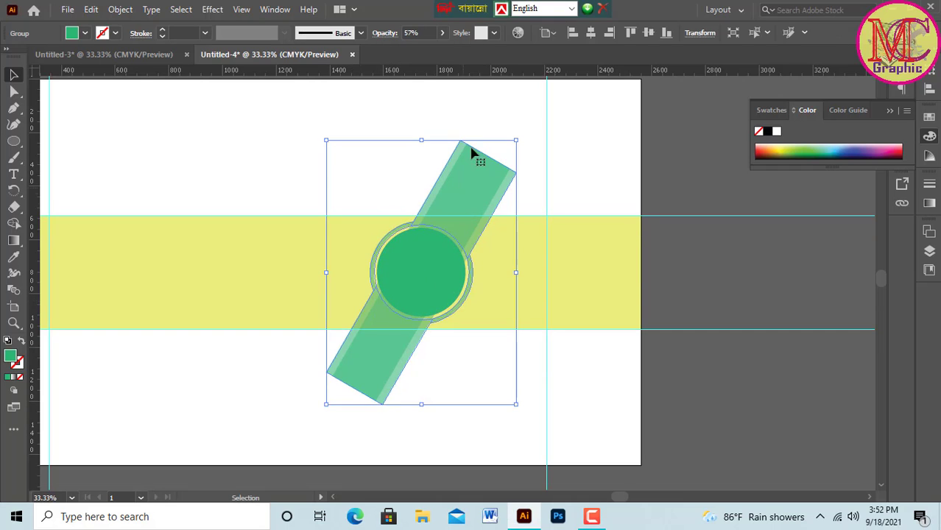
left_click(442, 33)
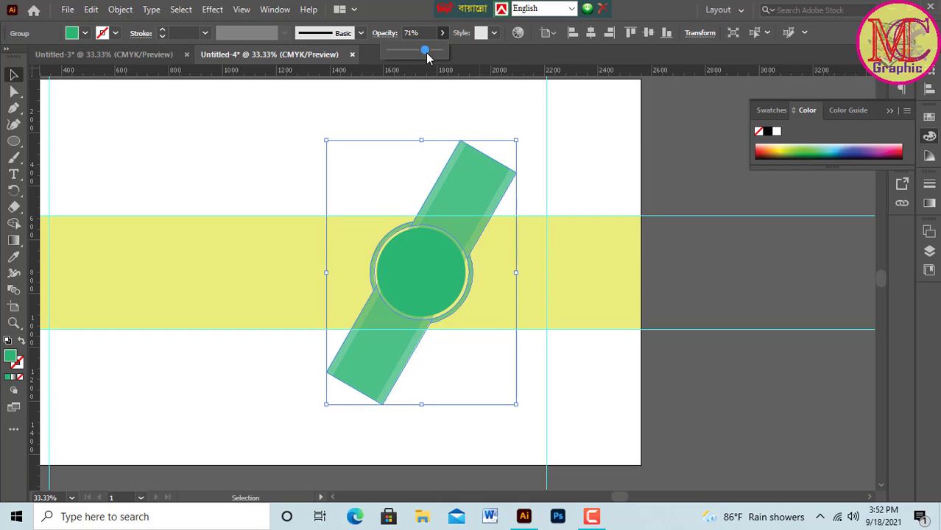
left_click(600, 164)
- Compare the slanted bar and ringed circle with the finished reference banner on the artboard above
scroll(441, 251, "down", 3)
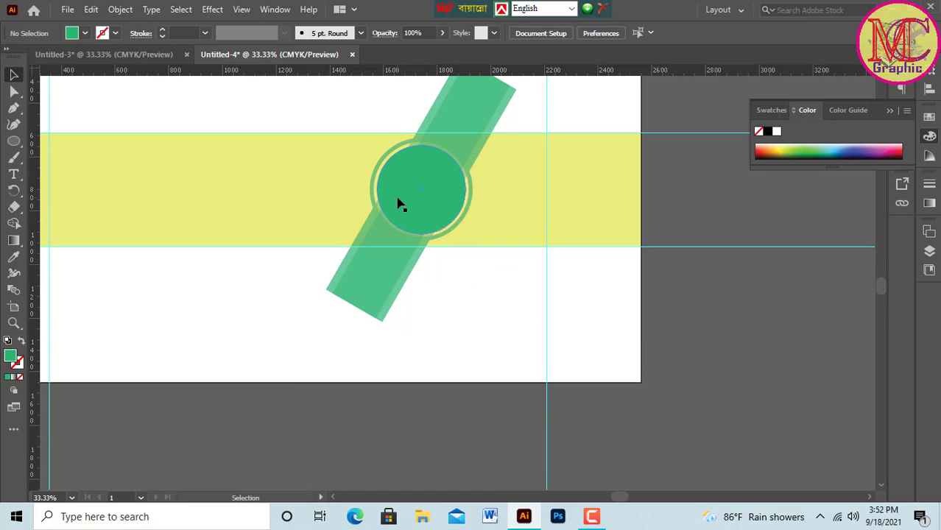
scroll(409, 204, "up", 3)
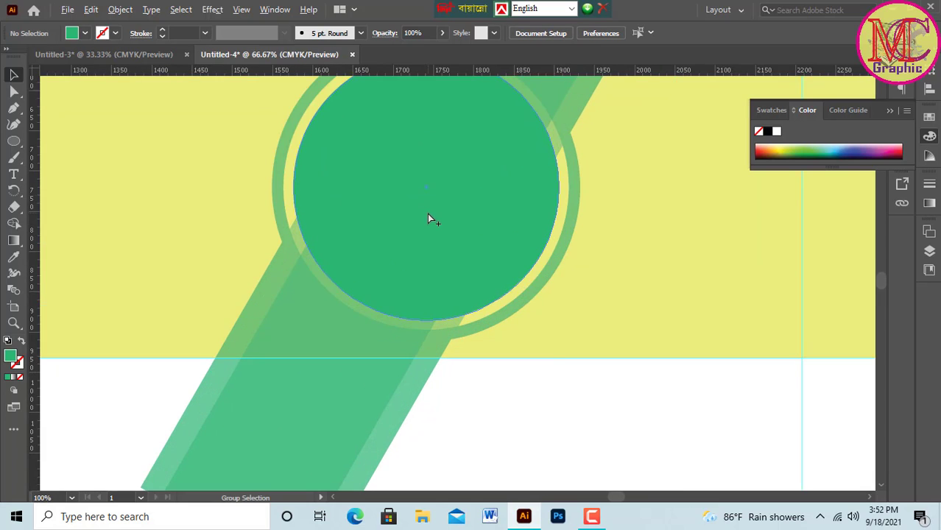
scroll(428, 218, "down", 4)
scroll(429, 218, "up", 10)
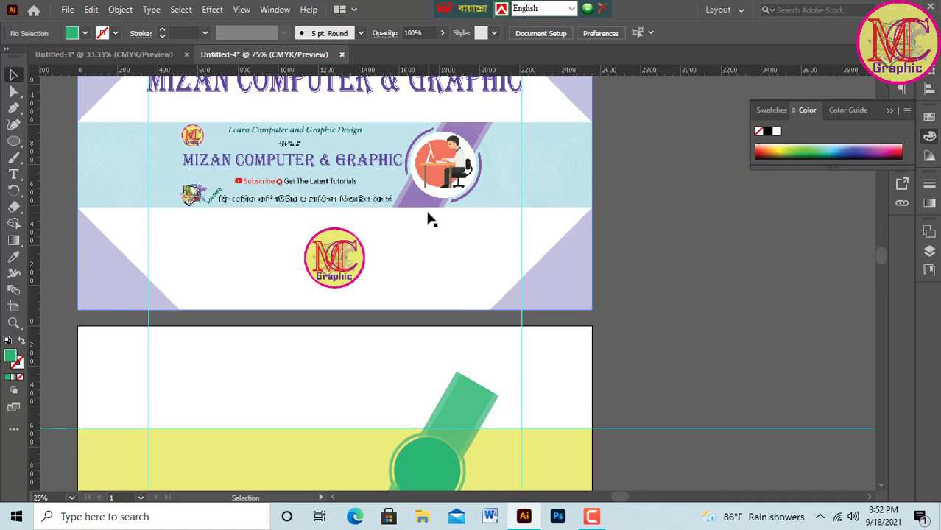
left_click(431, 175)
scroll(431, 177, "down", 5)
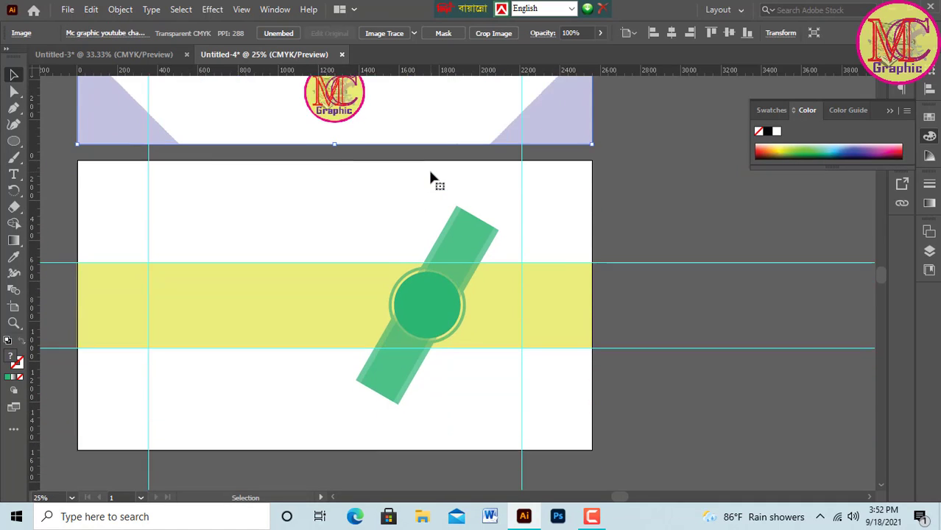
- Move the illustration of the man at a desk from the pink banner below onto the solid green circle
scroll(431, 177, "down", 2)
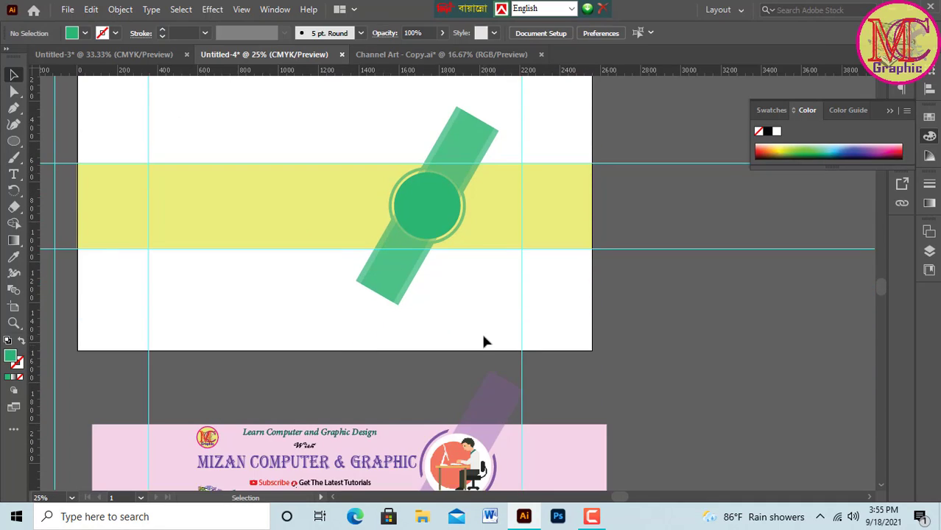
scroll(483, 340, "down", 2)
left_click_drag(461, 417, 428, 153)
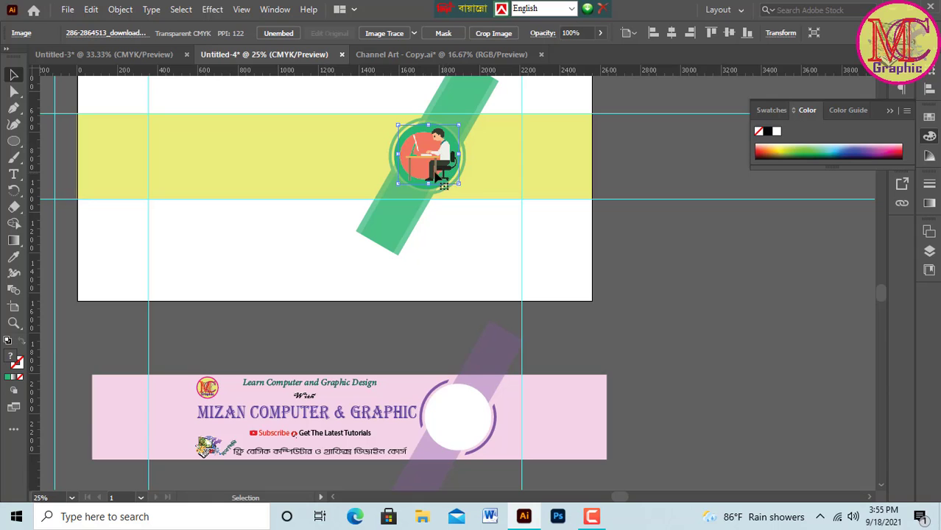
scroll(451, 176, "up", 3)
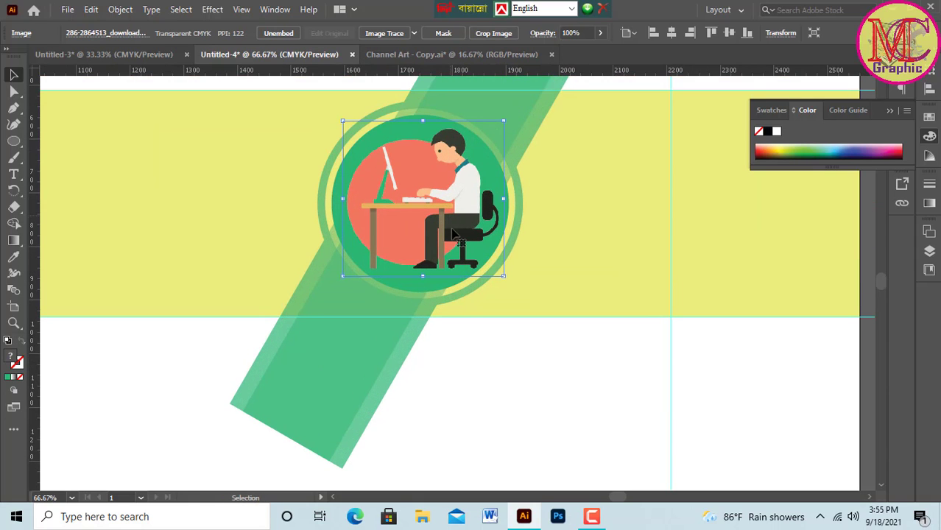
- Examine the desk illustration on the green circle and the empty part of the yellow band beside it
scroll(450, 236, "down", 1)
scroll(464, 249, "up", 5)
scroll(437, 264, "up", 3)
scroll(437, 263, "down", 7)
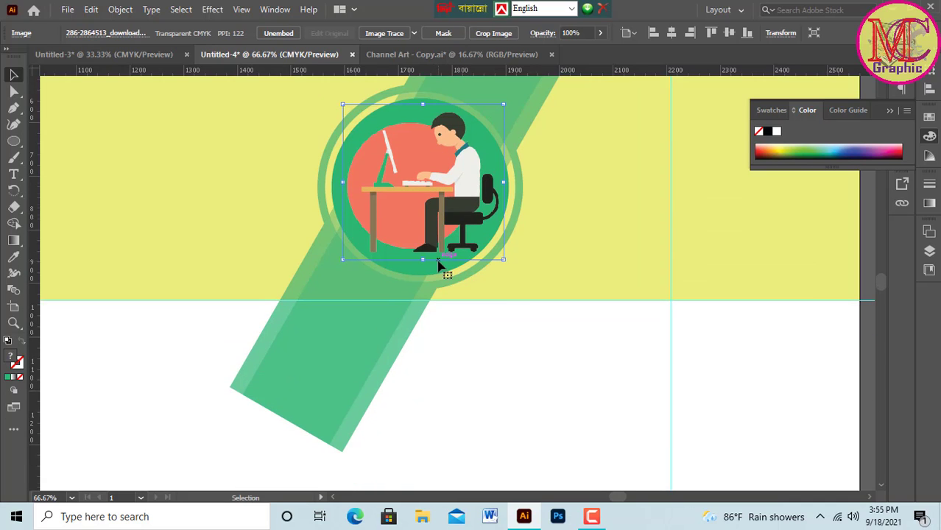
scroll(527, 304, "up", 2)
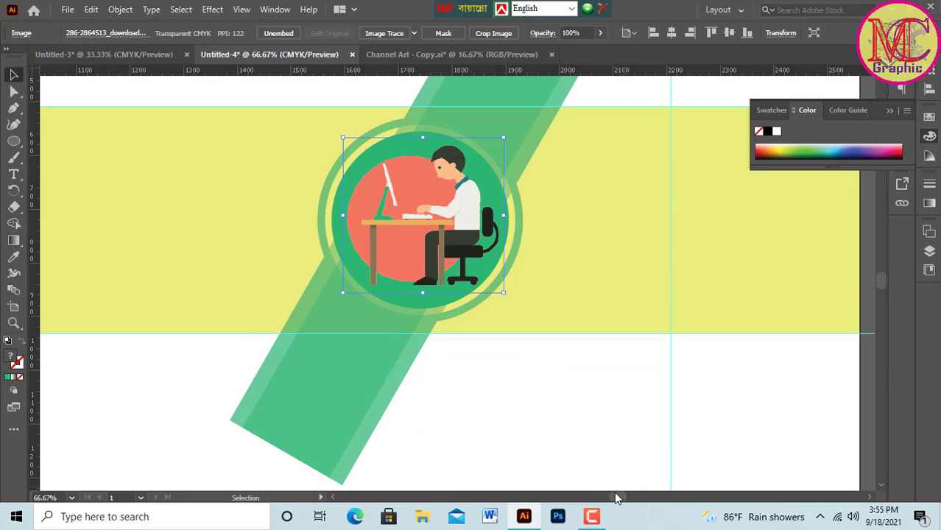
left_click_drag(609, 492, 591, 492)
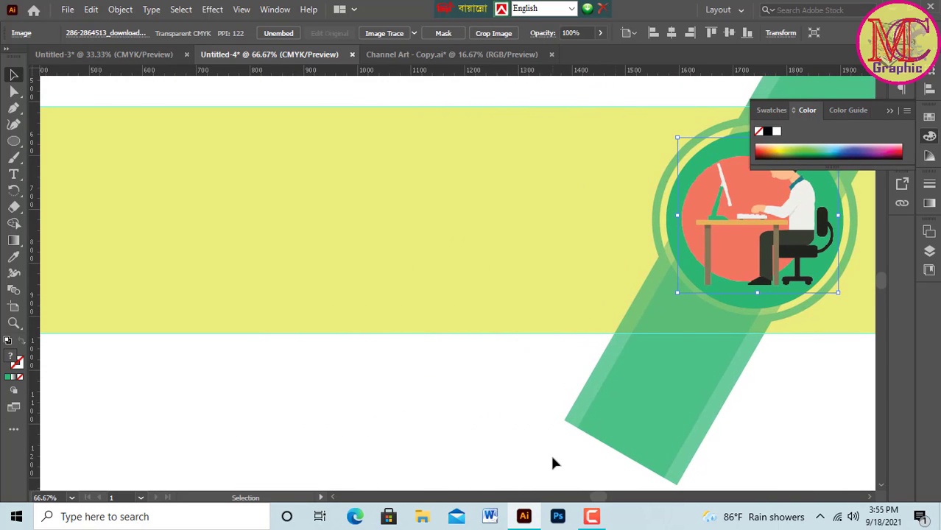
scroll(553, 460, "down", 1)
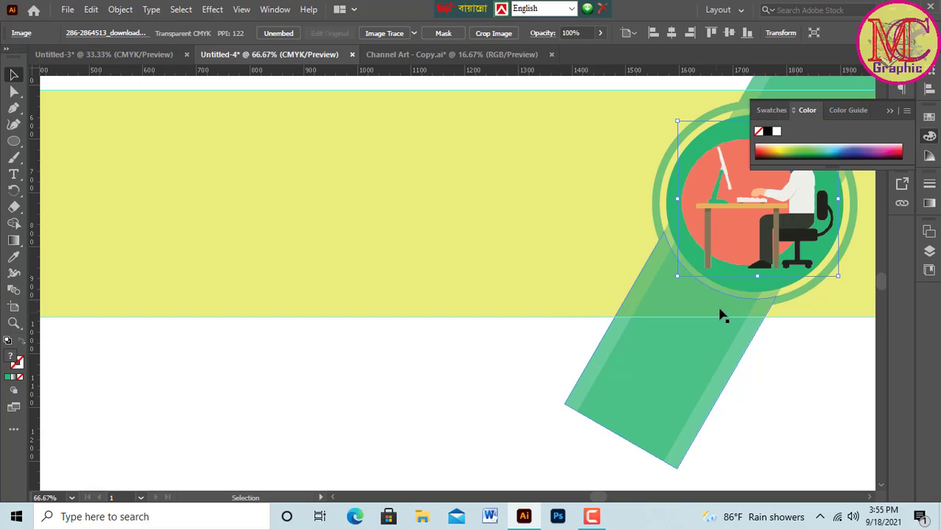
scroll(713, 292, "up", 4)
scroll(684, 305, "down", 4)
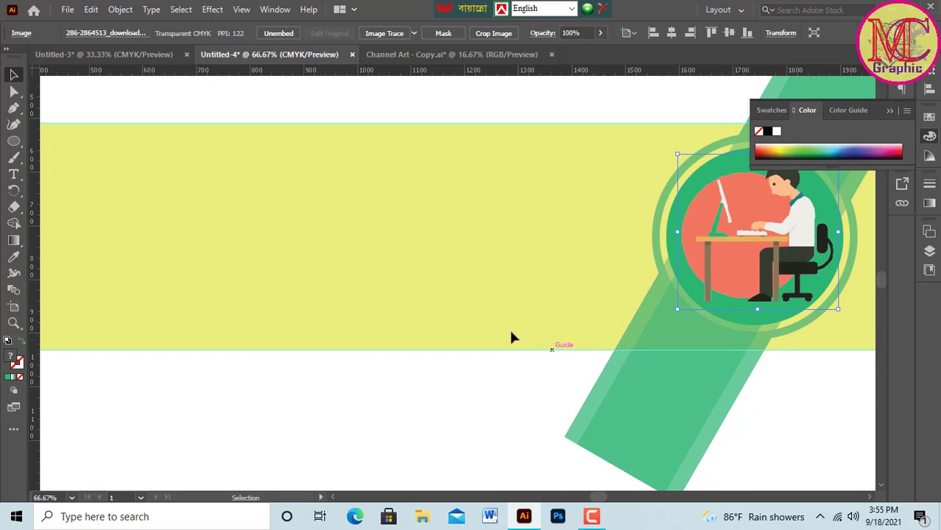
scroll(501, 332, "down", 5)
scroll(486, 333, "down", 3)
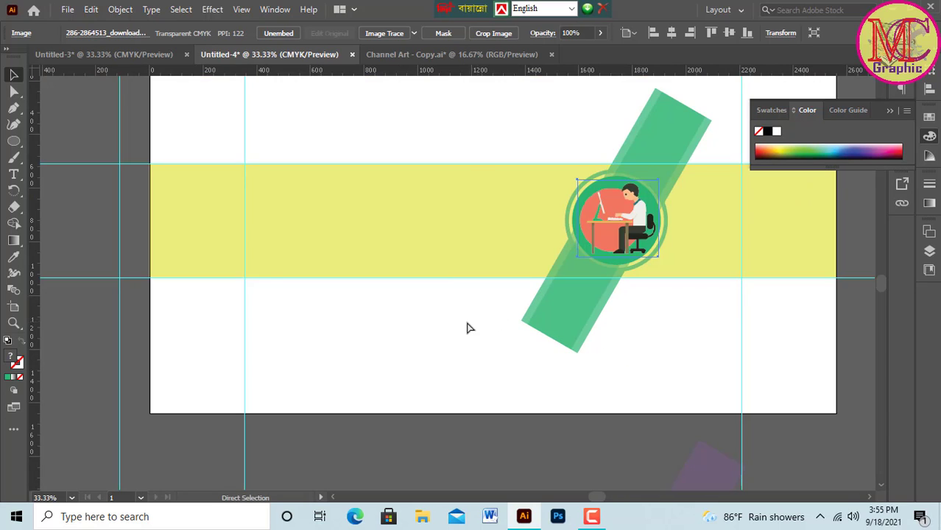
- Move the tagline "Learn Computer and Graphic Design" from the pink banner below to the top of the yellow band
scroll(469, 327, "down", 4)
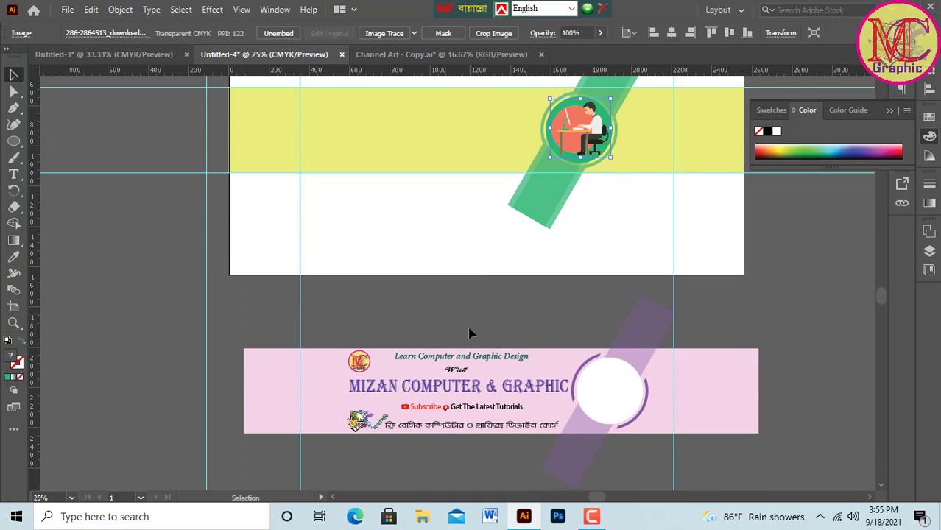
scroll(471, 353, "up", 3)
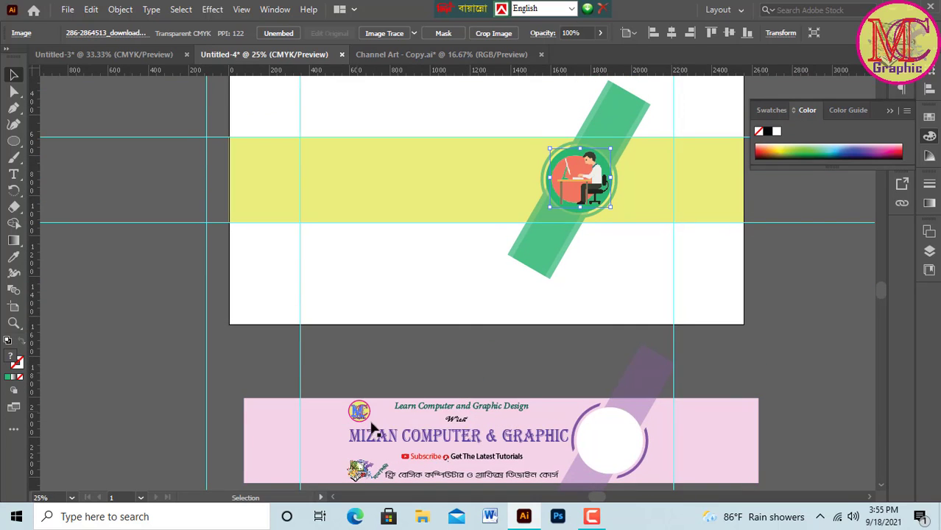
scroll(350, 414, "down", 1)
left_click(362, 454)
scroll(445, 414, "up", 4)
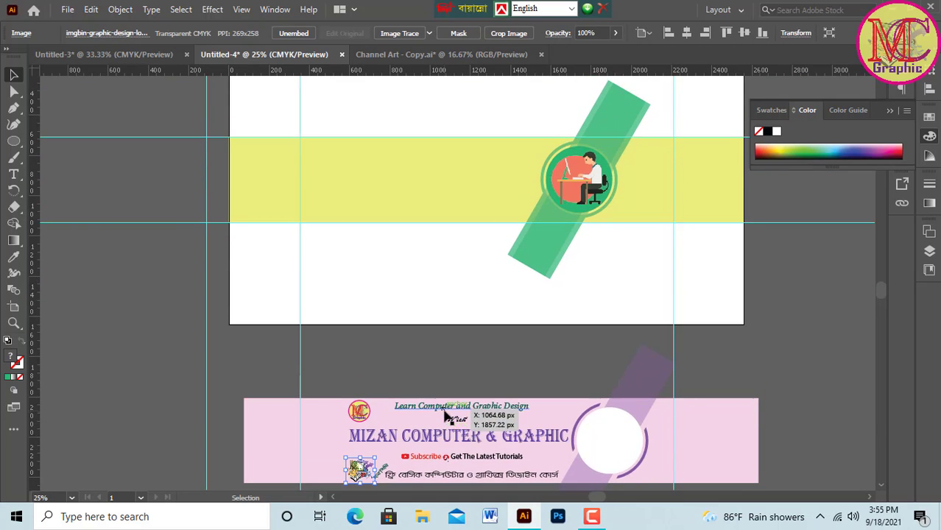
scroll(505, 308, "down", 5)
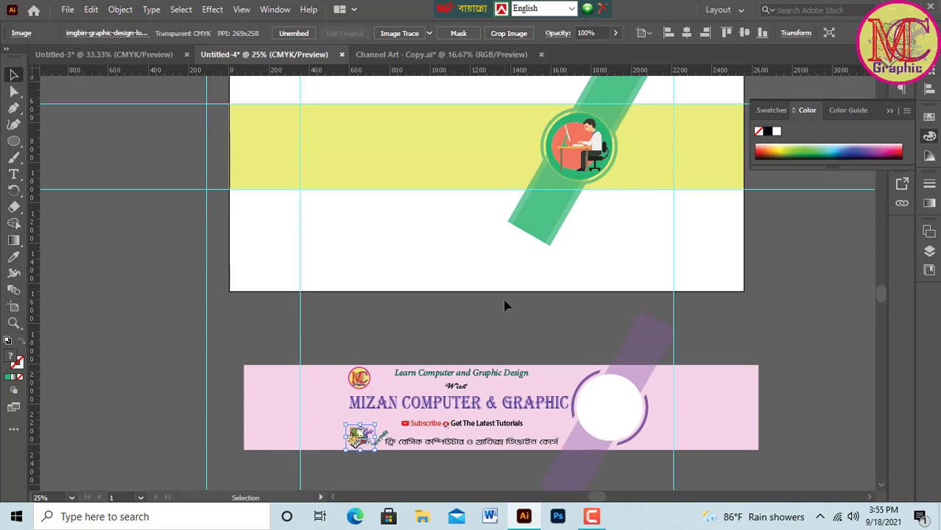
scroll(505, 305, "up", 3)
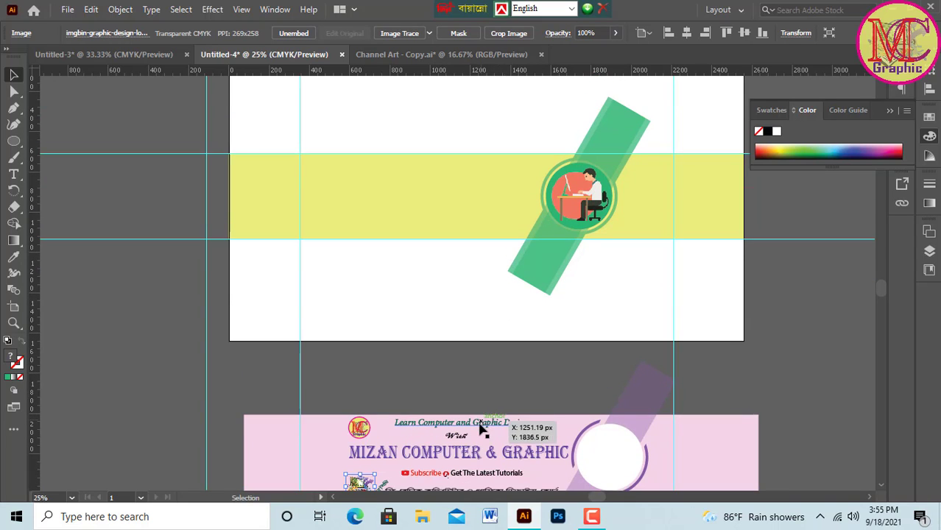
left_click_drag(480, 429, 453, 167)
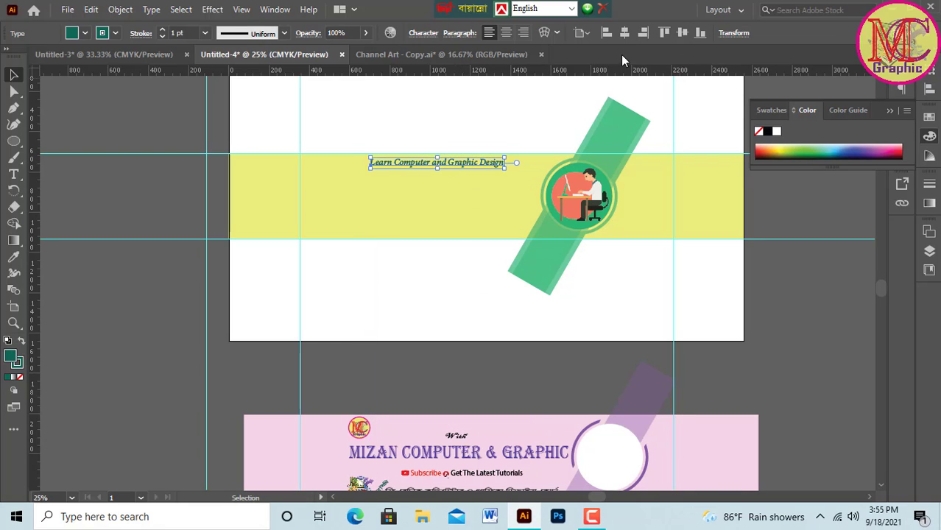
- Try aligning the tagline vertically to the top and undo the alignment
left_click(666, 33)
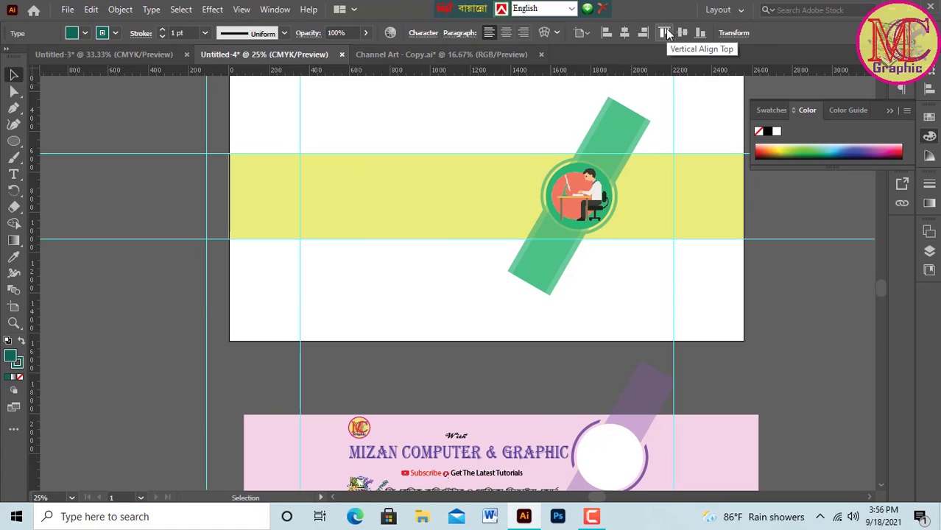
scroll(605, 167, "up", 2)
key("ctrl+z")
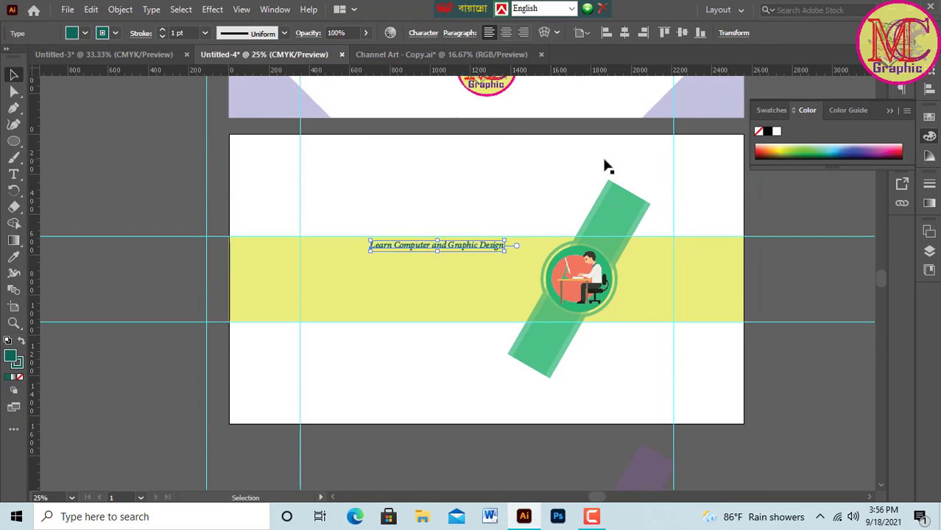
- Move the "With" text and the "MIZAN COMPUTER & GRAPHIC" title from the pink banner to beneath the tagline
scroll(536, 223, "down", 3)
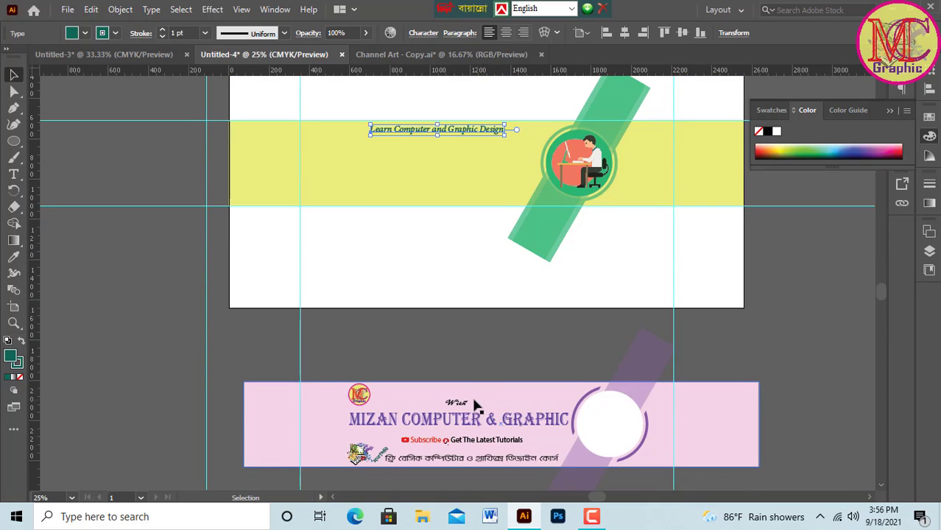
left_click_drag(465, 404, 434, 157)
scroll(458, 427, "down", 1)
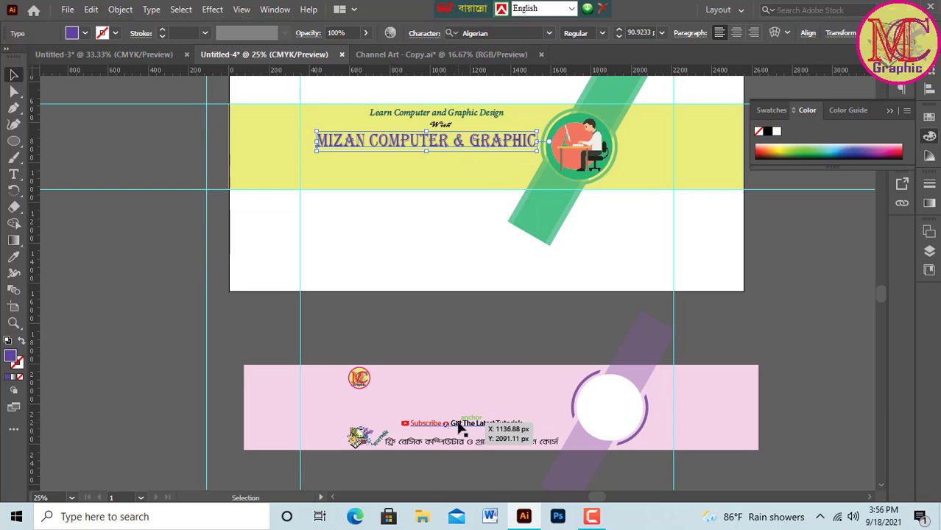
- Lock the pink background and move the "Subscribe Get The Latest Tutorials" line with its icons beneath the channel title
left_click(419, 398)
key("ctrl+2")
left_click_drag(402, 398, 460, 164)
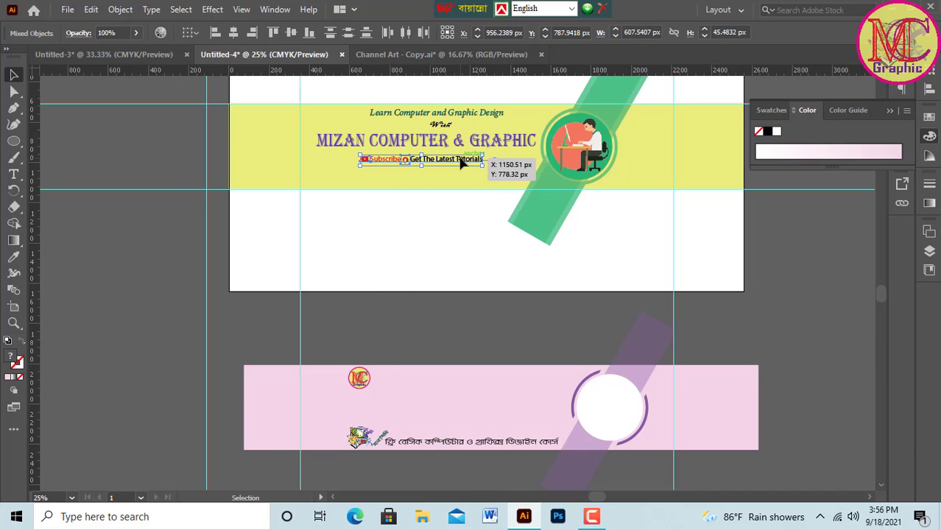
- Nudge the "Subscribe Get The Latest Tutorials" line 5 px right and slightly up
key("Right")
key("Right")
key("Right")
key("Right")
key("Right")
key("Up")
key("Up")
key("Up")
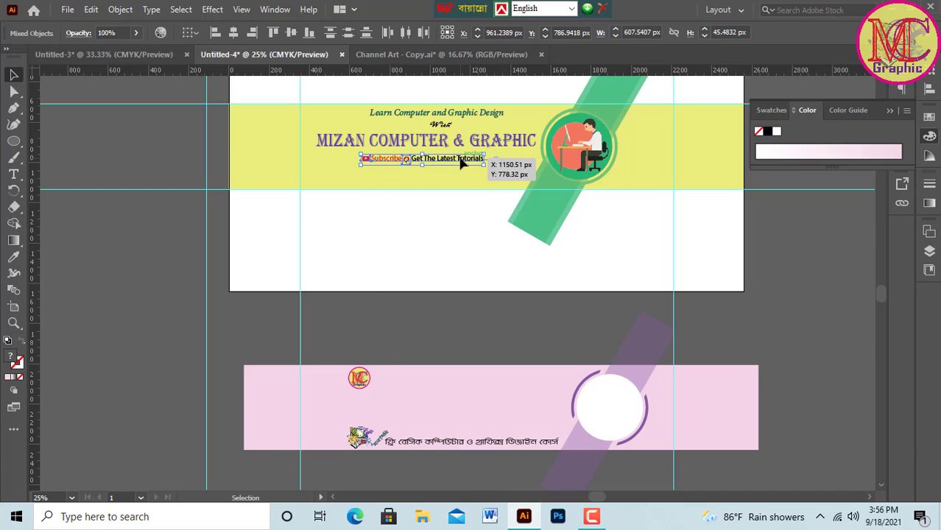
- Move the complete round MC logo from the pink banner to the yellow band, left of the tagline
left_click_drag(357, 379, 318, 121)
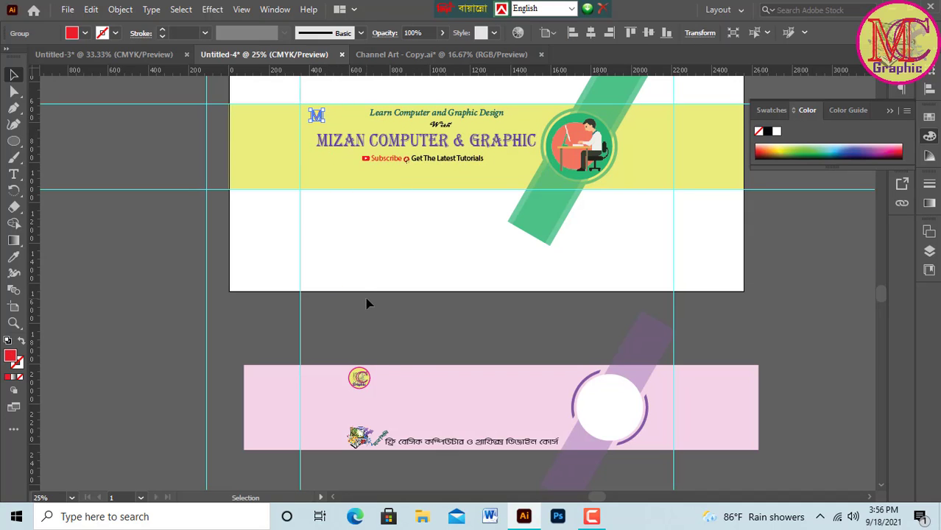
key("ctrl+z")
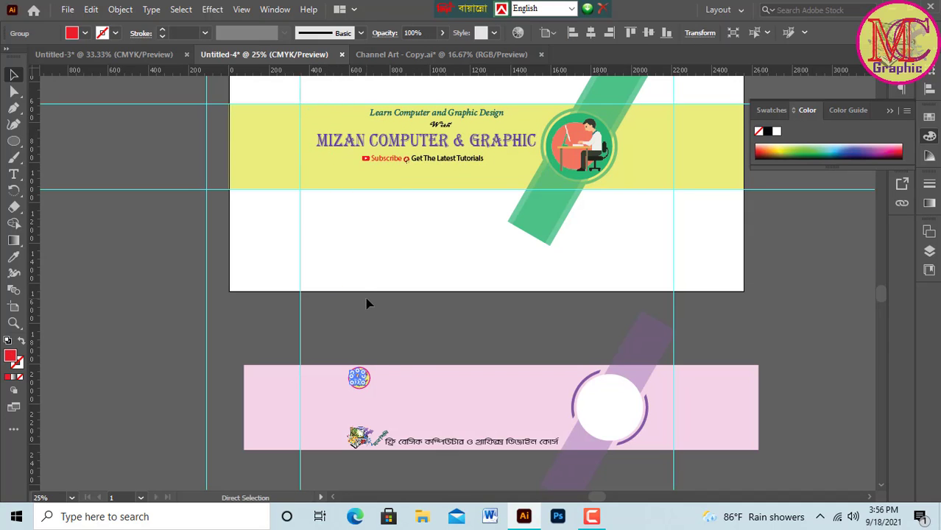
left_click_drag(336, 343, 316, 122)
left_click(410, 317)
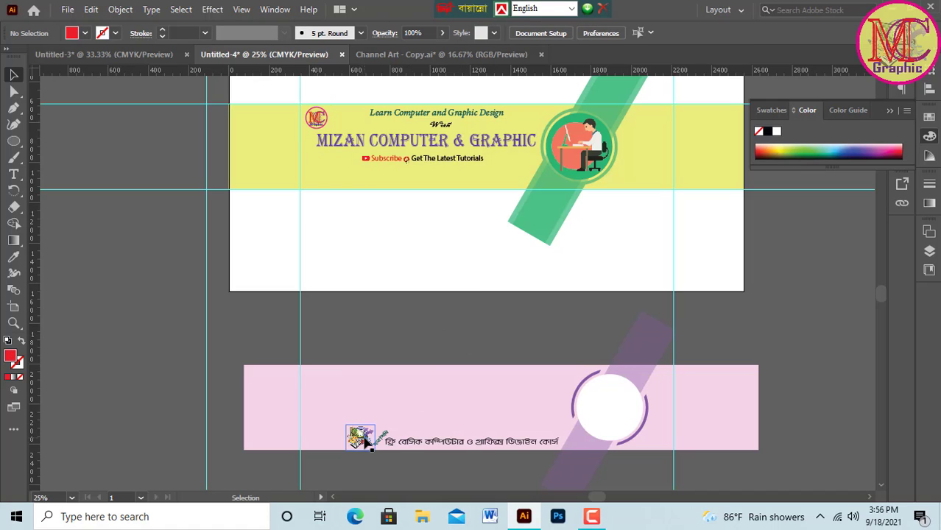
- Move the graphic-design image and the Bengali course text from the pink banner to the lower part of the yellow band
left_click_drag(355, 436, 316, 163)
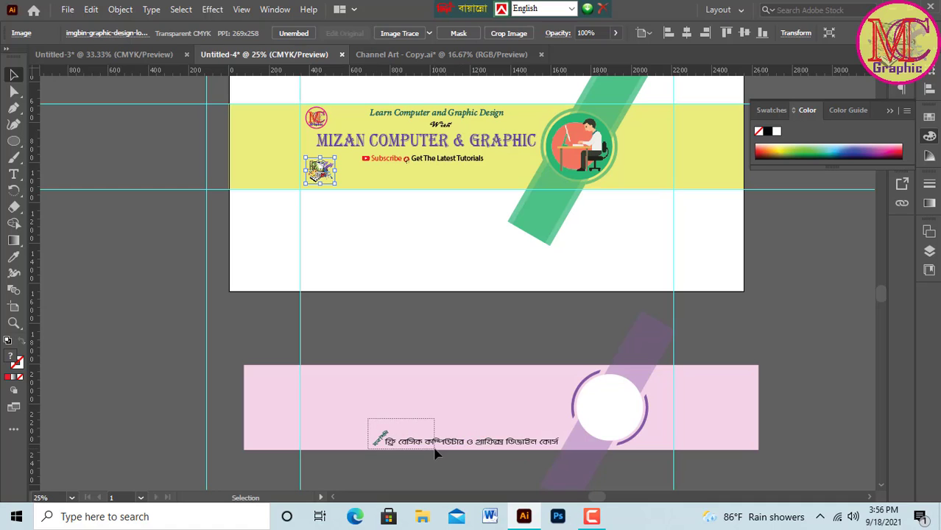
left_click_drag(436, 447, 400, 180)
left_click(522, 312)
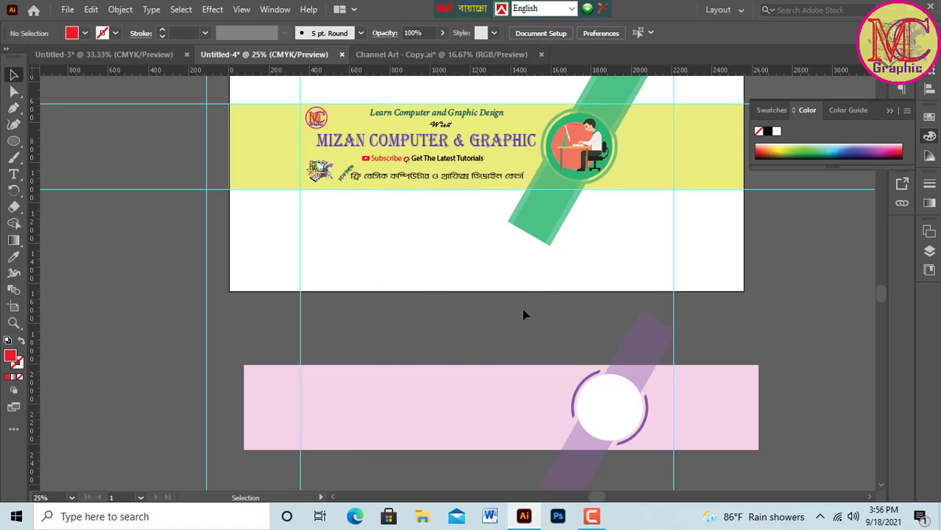
- Unlock all objects and delete the emptied pink banner with its purple bar and circle below the artboard
scroll(645, 361, "down", 1)
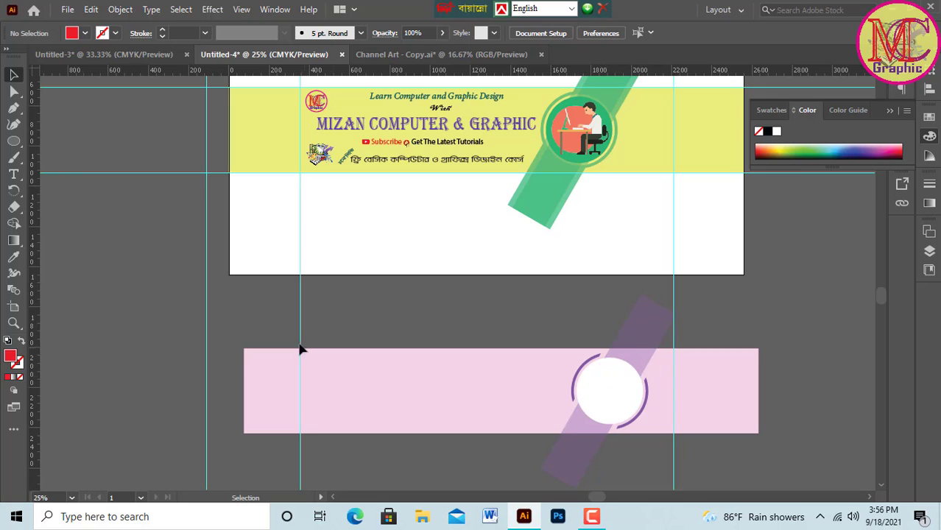
left_click(120, 9)
left_click(194, 119)
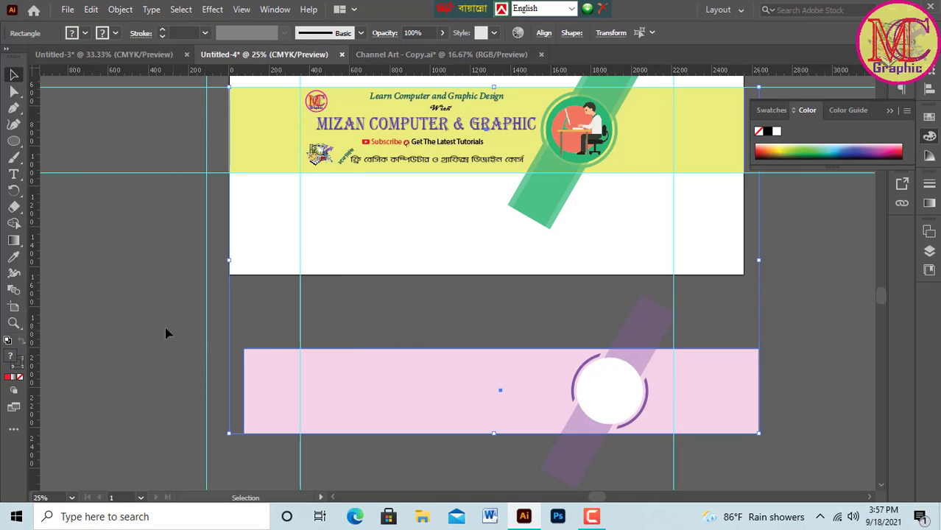
left_click(135, 324)
left_click_drag(138, 320, 819, 464)
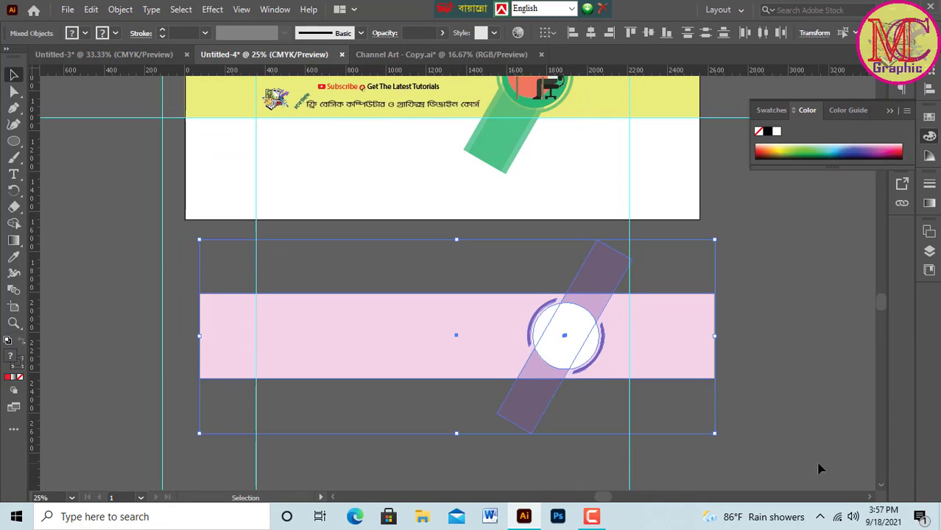
key("Delete")
- Try deleting the finished reference banner above the artboard and undo the deletion
scroll(552, 395, "up", 5)
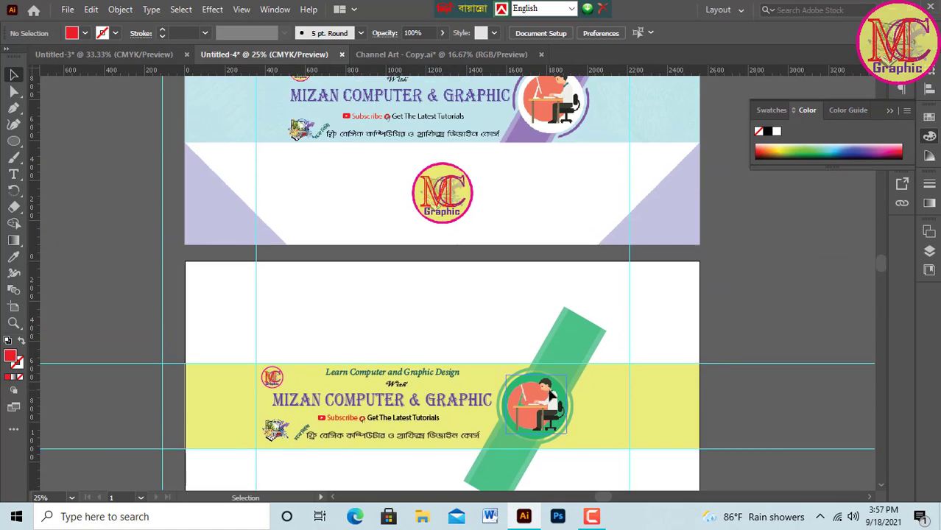
scroll(552, 396, "up", 3)
left_click(507, 211)
key("Delete")
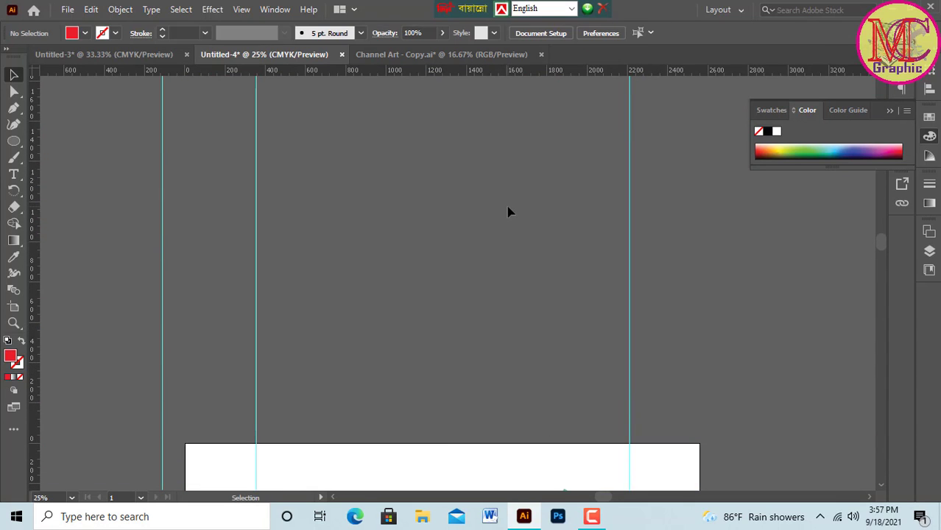
scroll(493, 228, "down", 5)
key("ctrl+z")
left_click(705, 342)
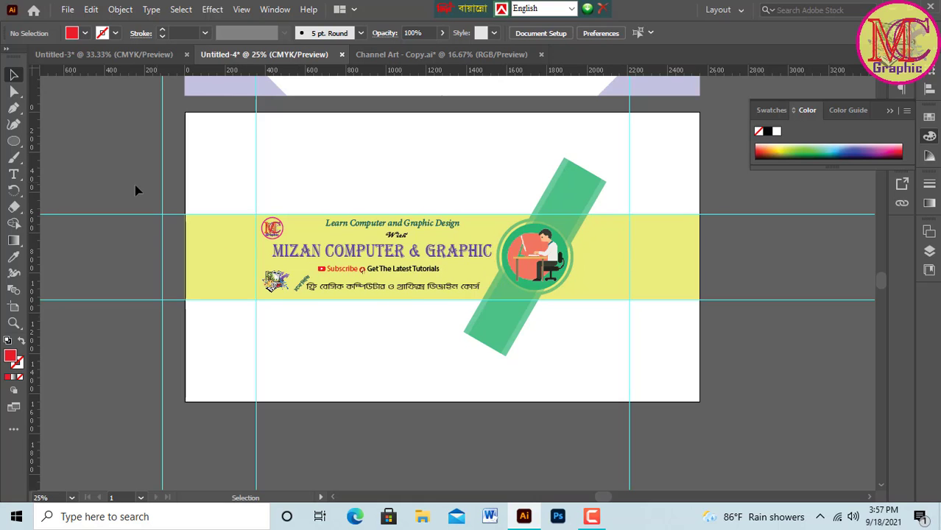
- Create a red rectangle 2560 px wide and 423 px high
scroll(325, 199, "up", 5)
scroll(324, 199, "up", 4)
scroll(287, 184, "down", 8)
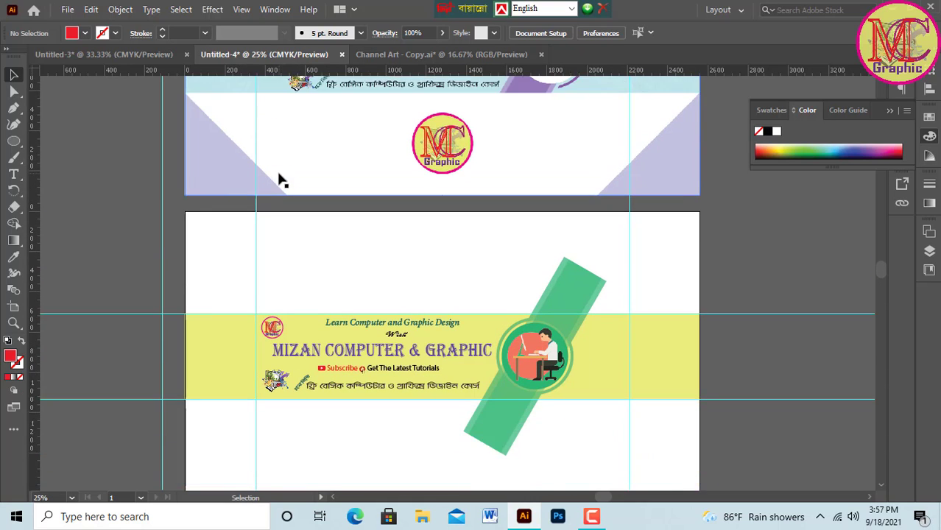
scroll(280, 177, "down", 1)
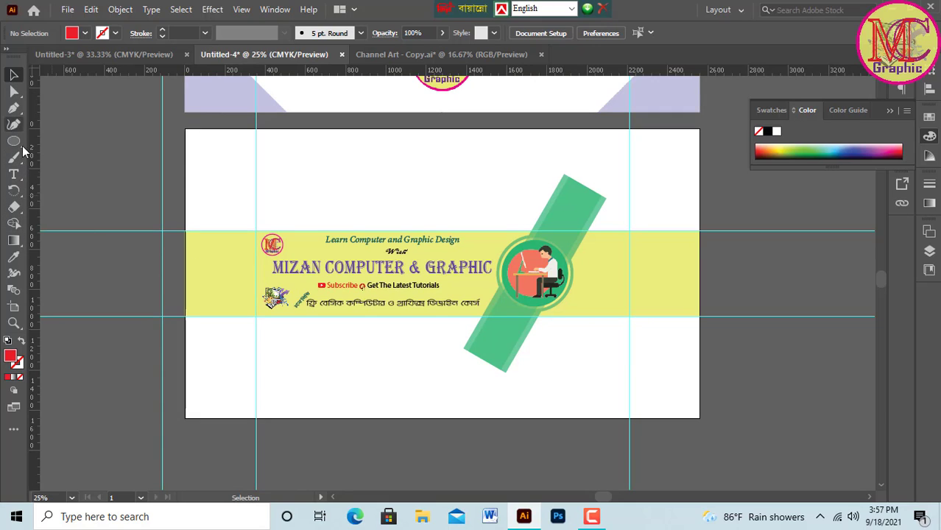
left_click_drag(14, 141, 55, 143)
left_click(407, 370)
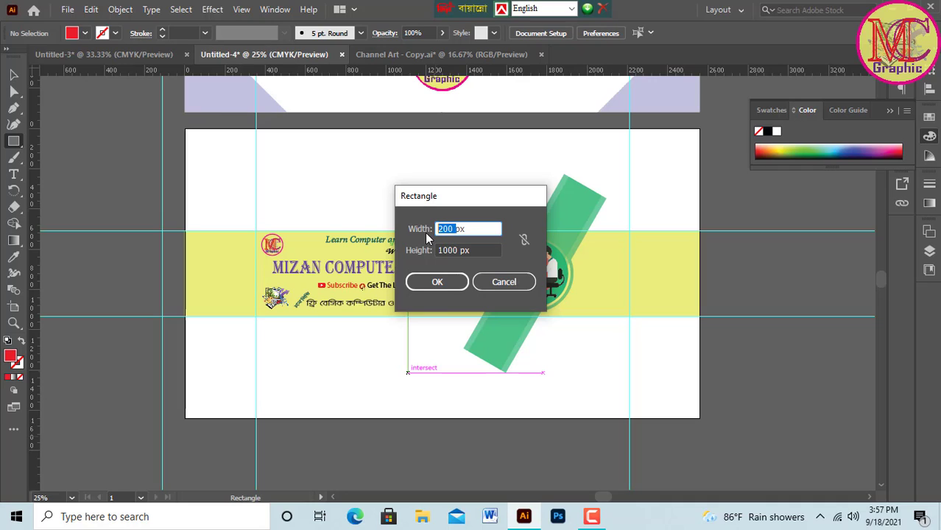
type("256")
left_click_drag(460, 250, 444, 250)
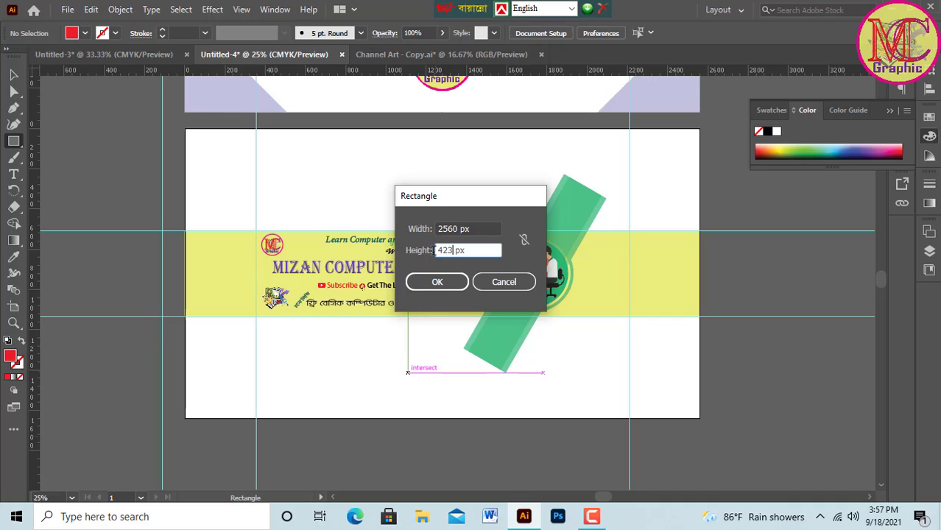
type("423")
left_click(437, 282)
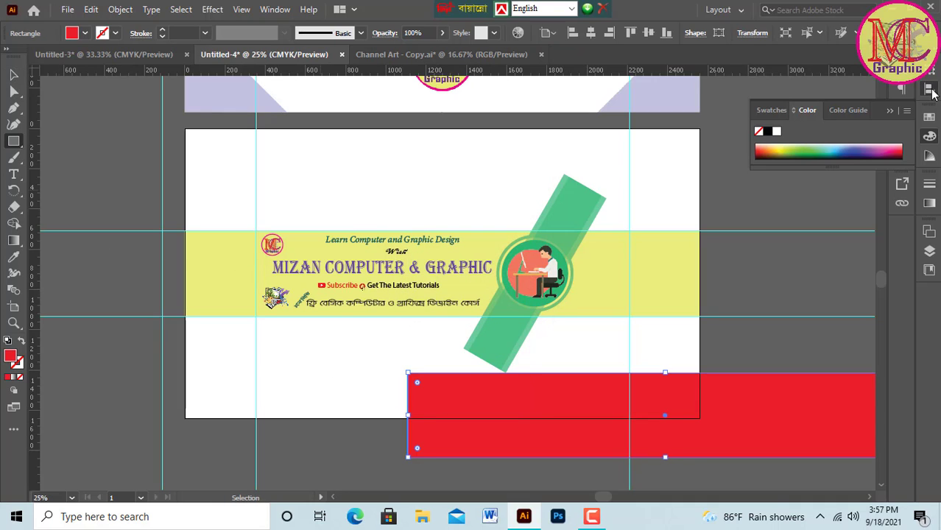
- Centre the red rectangle horizontally and vertically on the artboard so it covers the yellow band
left_click(929, 90)
left_click(793, 100)
left_click(877, 100)
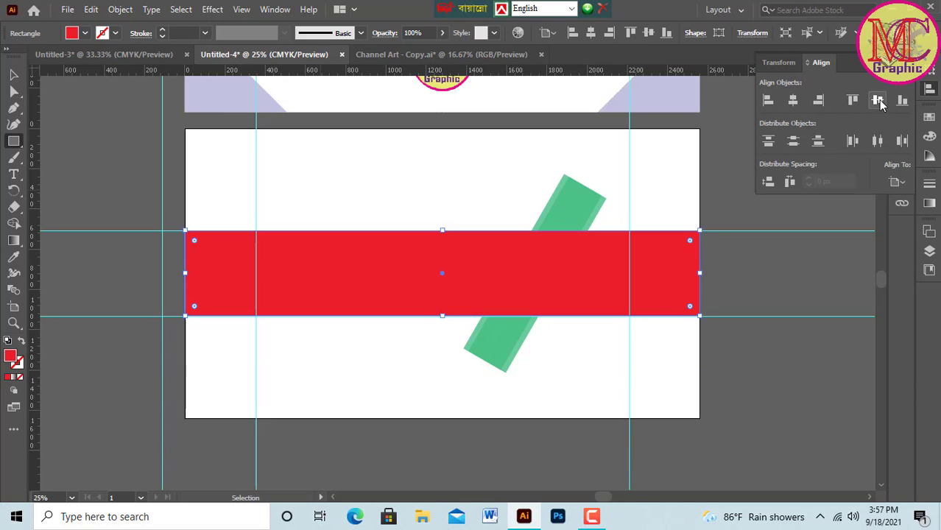
- Clip all the banner artwork, including the slanted green bar, to the red rectangle with a clipping mask
left_click(13, 74)
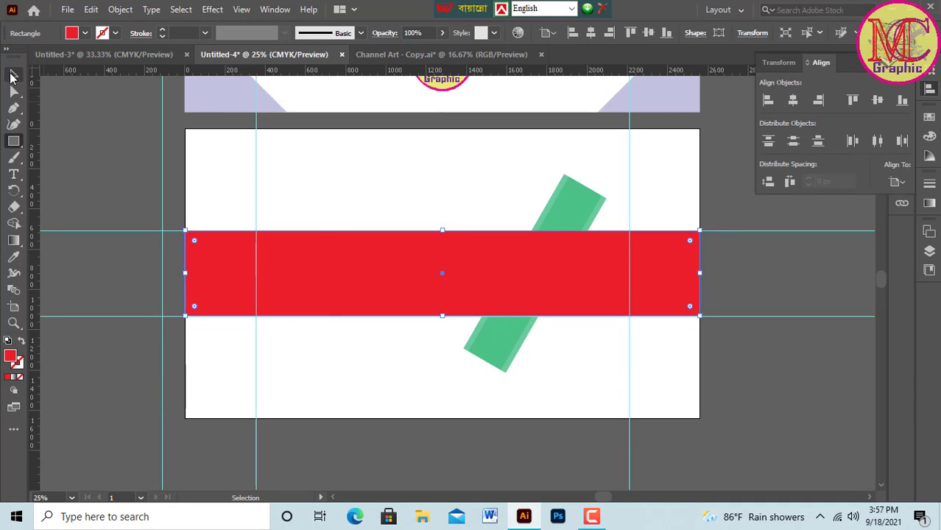
left_click(110, 137)
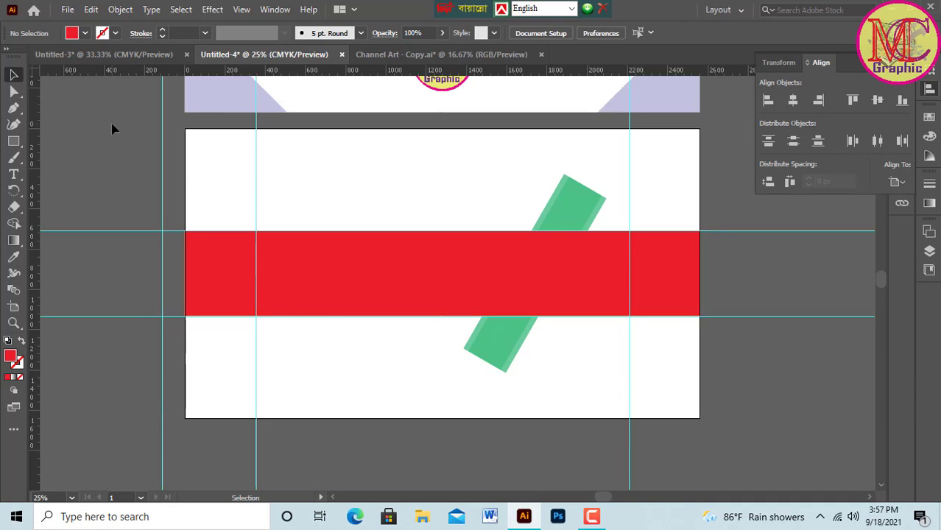
left_click(120, 9)
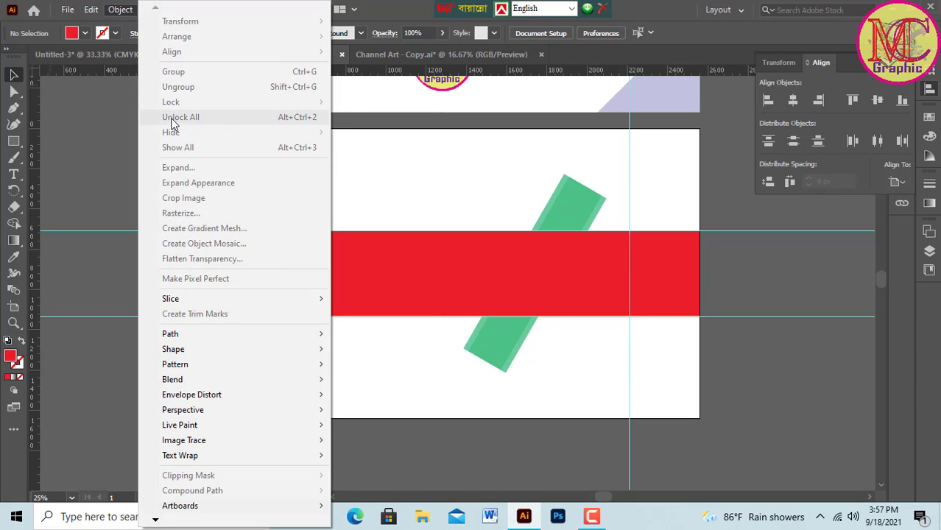
left_click(110, 131)
left_click_drag(146, 122, 756, 428)
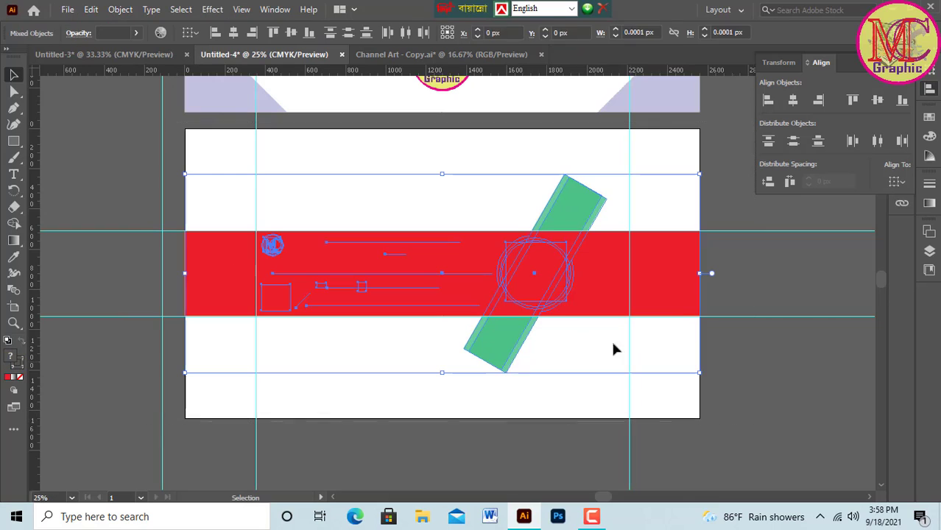
right_click(492, 269)
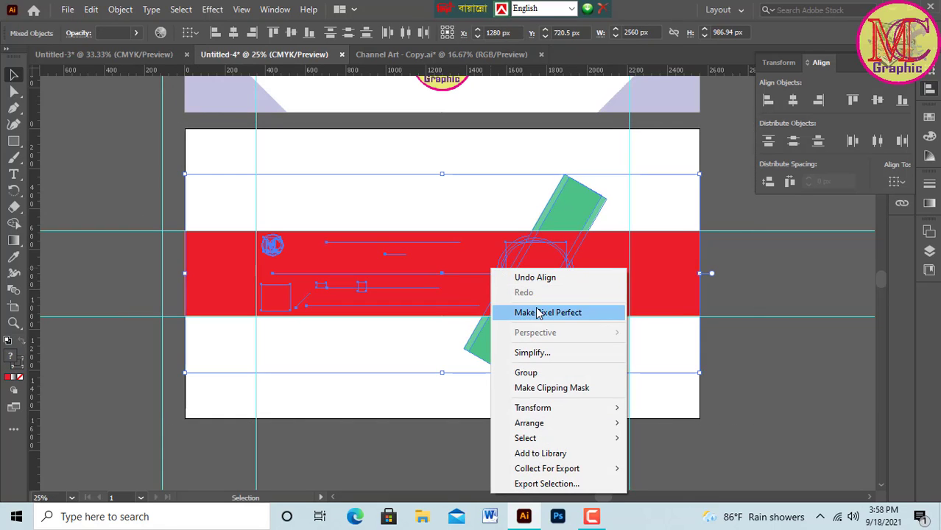
left_click(538, 388)
left_click(573, 347)
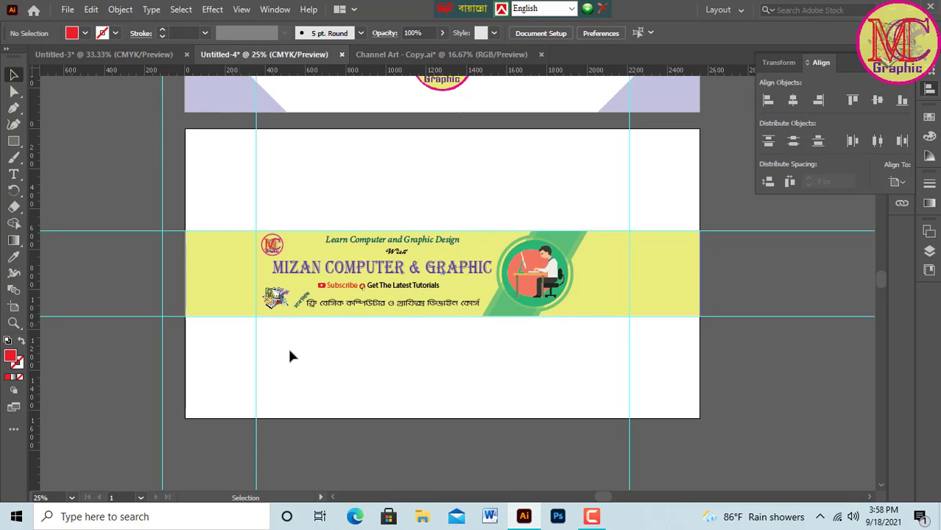
- Examine the clipped band on the artboard, checking the slanted bar's ends around the desk illustration
key("super")
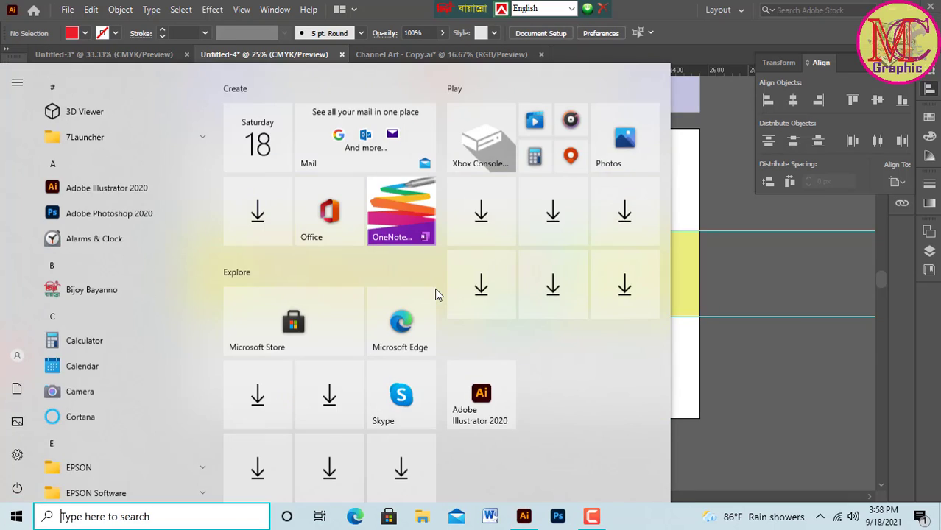
left_click(697, 281)
scroll(524, 307, "up", 2)
scroll(515, 309, "up", 2)
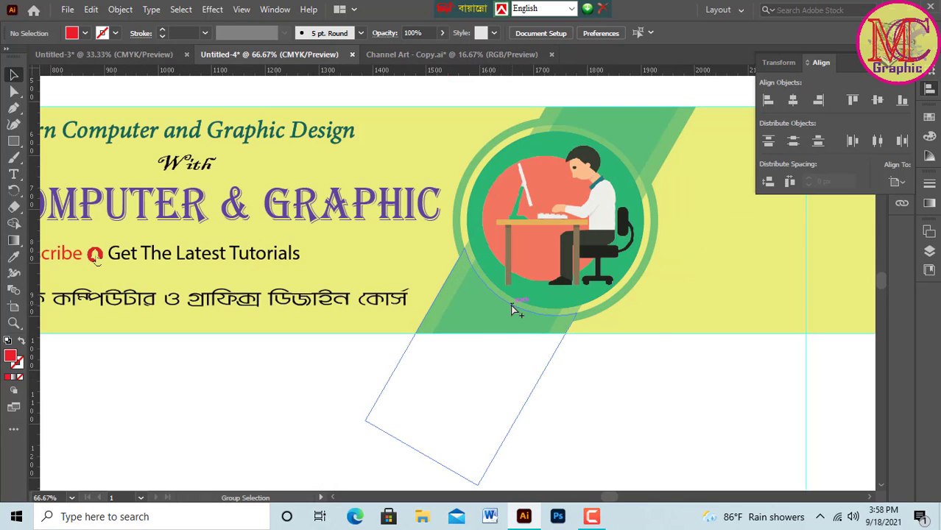
scroll(508, 309, "down", 3)
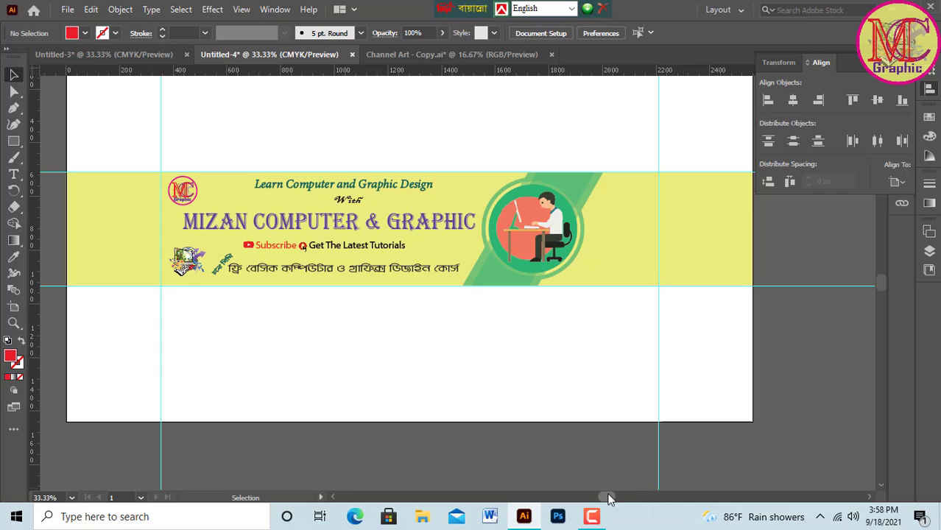
left_click_drag(607, 499, 593, 489)
scroll(470, 317, "up", 3)
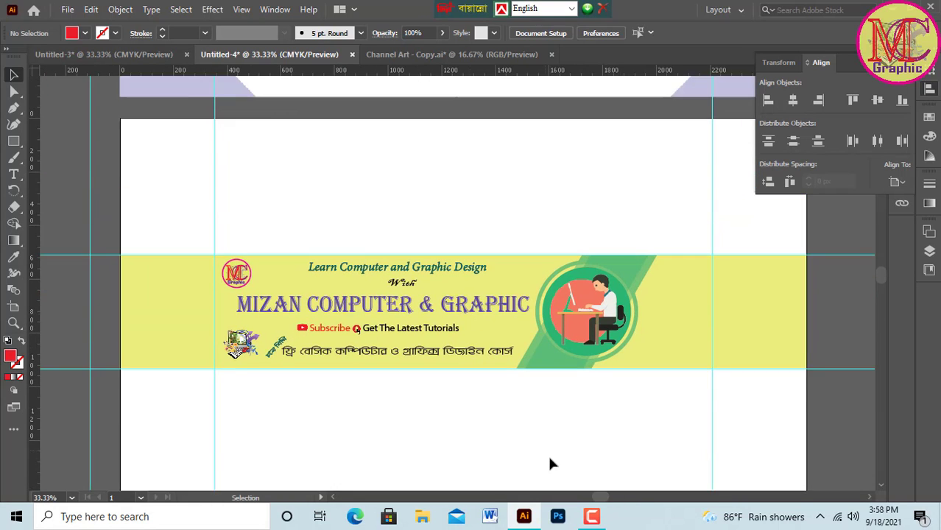
scroll(533, 430, "down", 1)
left_click_drag(602, 500, 607, 498)
scroll(435, 411, "down", 1)
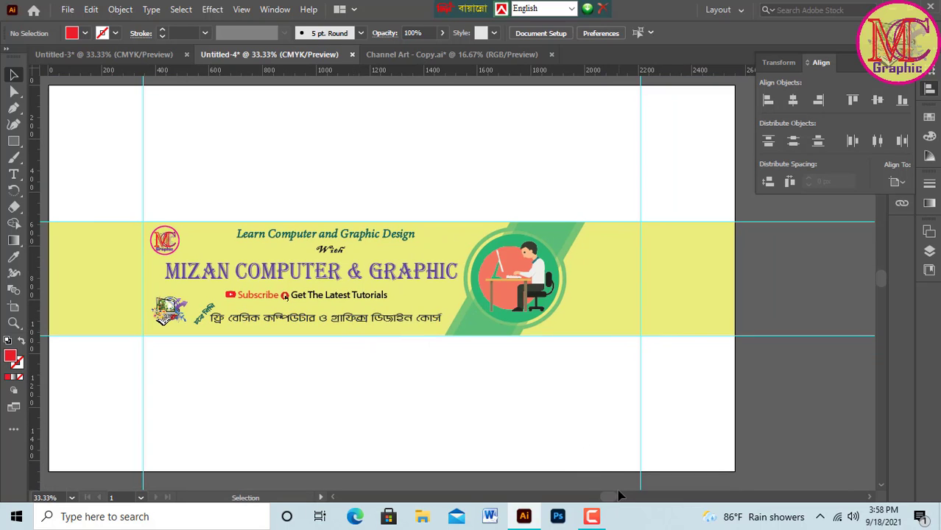
left_click_drag(610, 501, 604, 498)
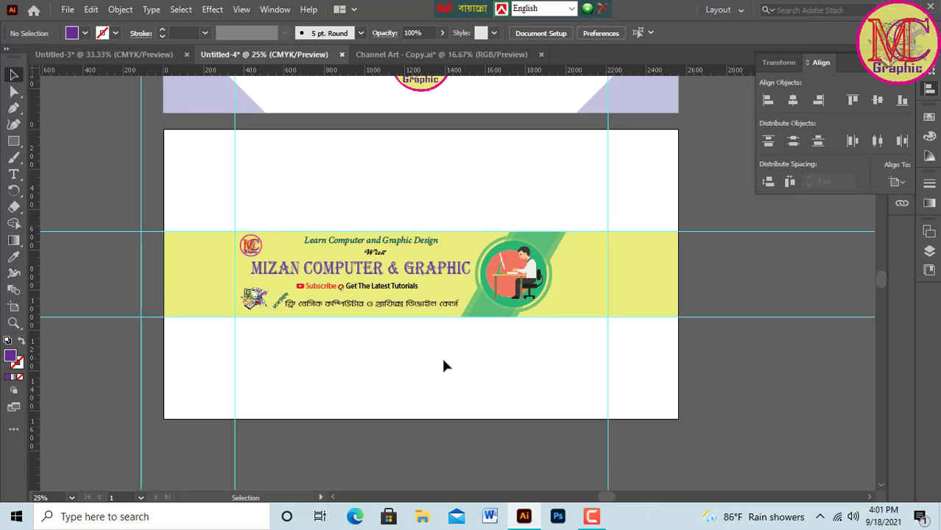
scroll(438, 336, "down", 1)
scroll(438, 330, "up", 2)
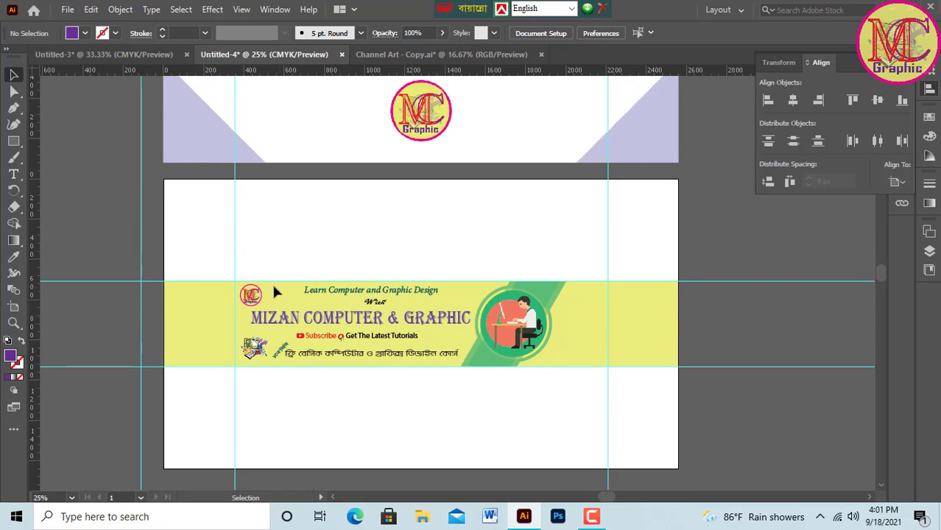
- Inspect the reference banner above the artboard, comparing its corner triangles and other decorations with the new design
left_click(217, 110)
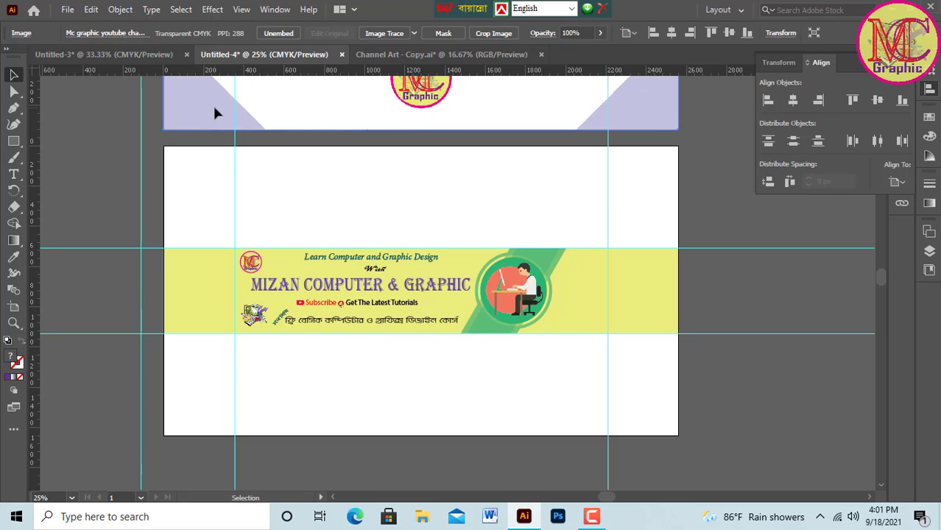
scroll(223, 144, "up", 3)
scroll(223, 170, "down", 4)
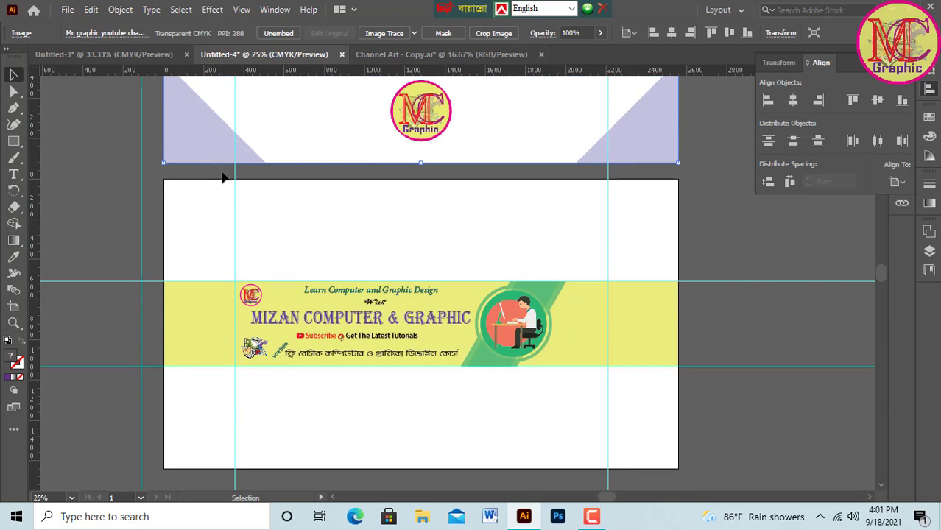
scroll(223, 170, "up", 9)
scroll(223, 170, "up", 3)
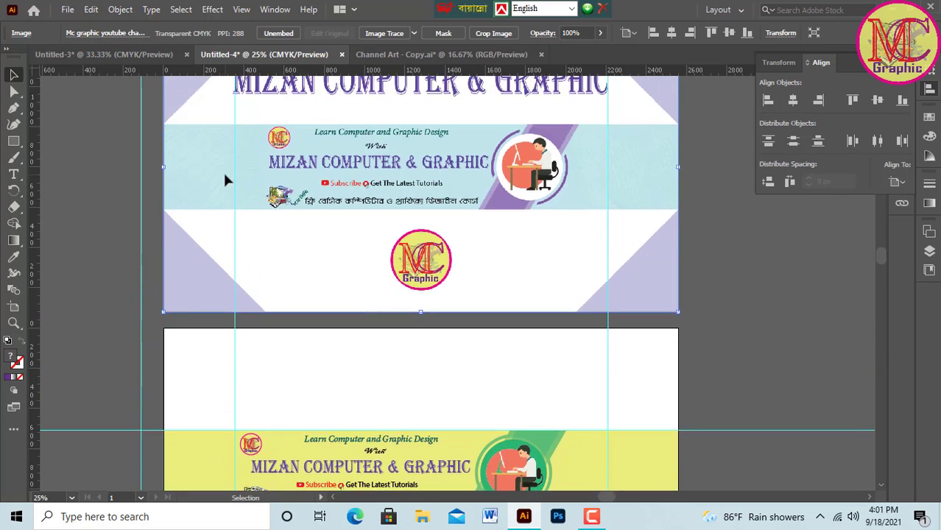
scroll(382, 148, "up", 3)
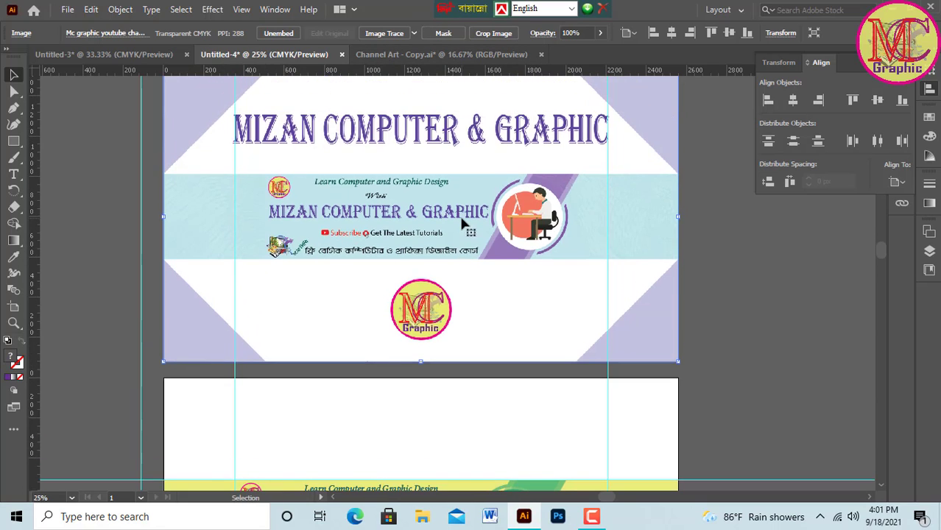
scroll(357, 204, "down", 12)
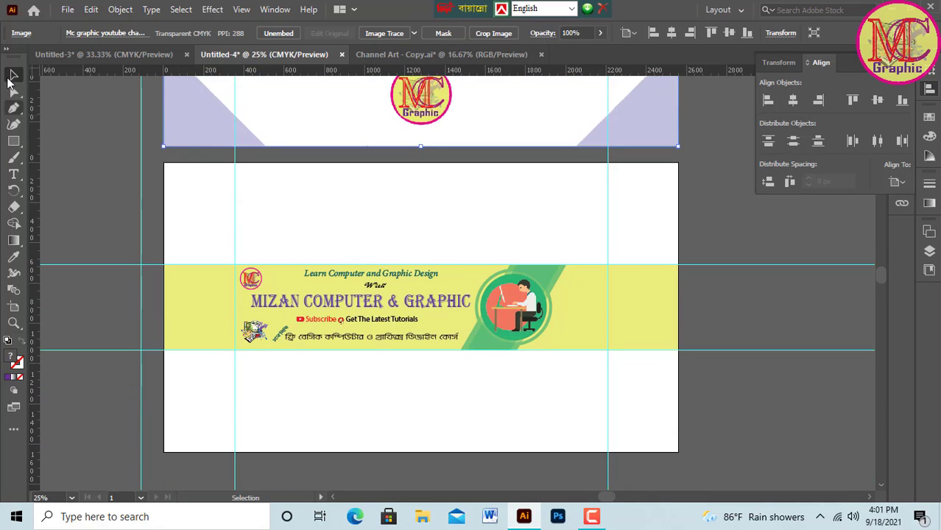
- Draw a purple right triangle with the Pen tool in the artboard's lower-left corner, reaching the band's lower edge, with legs about 508 px long
left_click(13, 109)
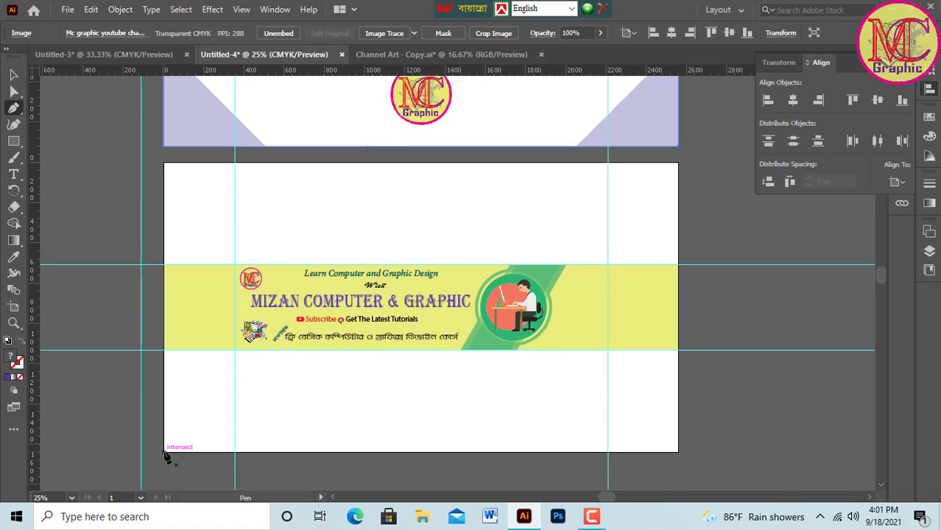
scroll(166, 454, "up", 2)
scroll(169, 451, "down", 3)
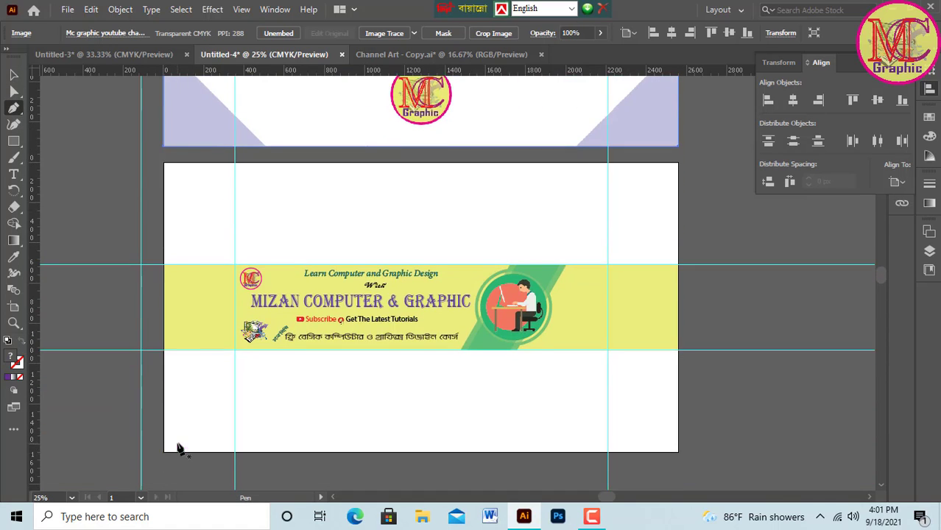
scroll(211, 393, "up", 2)
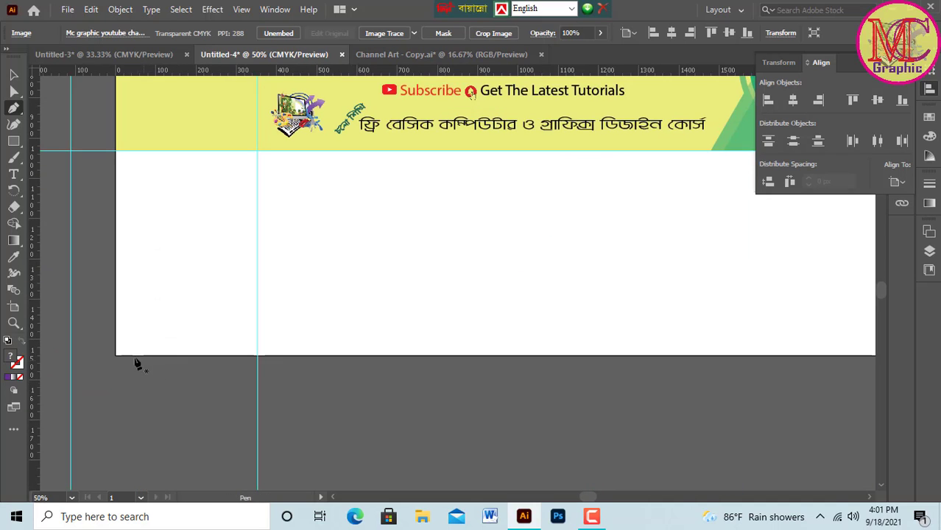
left_click(115, 355)
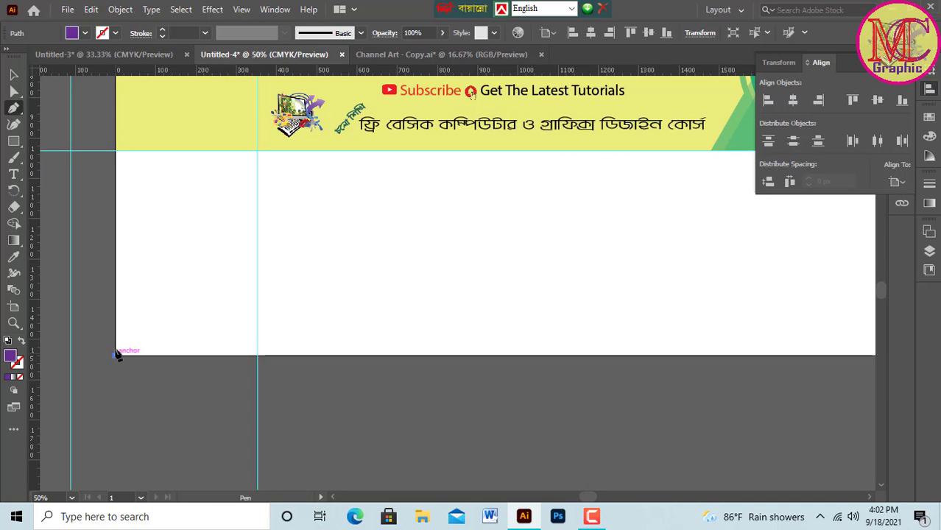
left_click(115, 152)
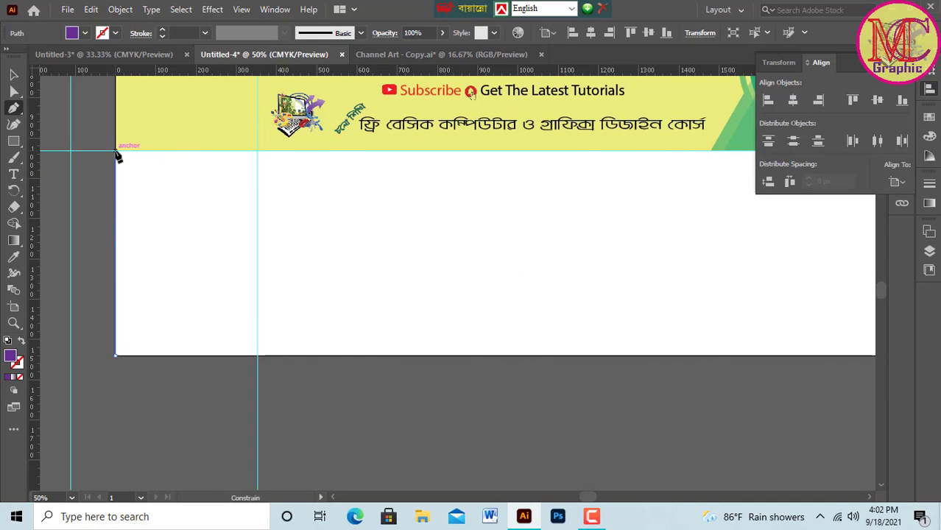
left_click(321, 356, "shift")
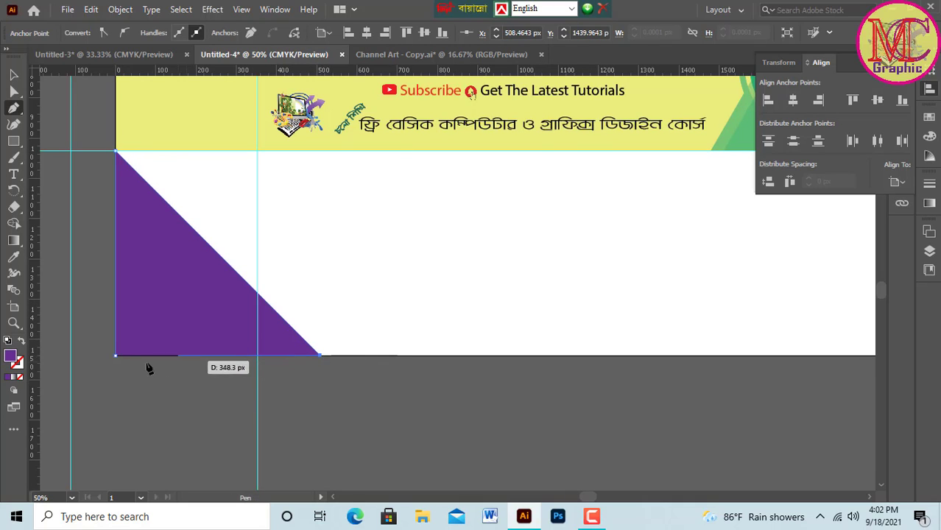
left_click(115, 356)
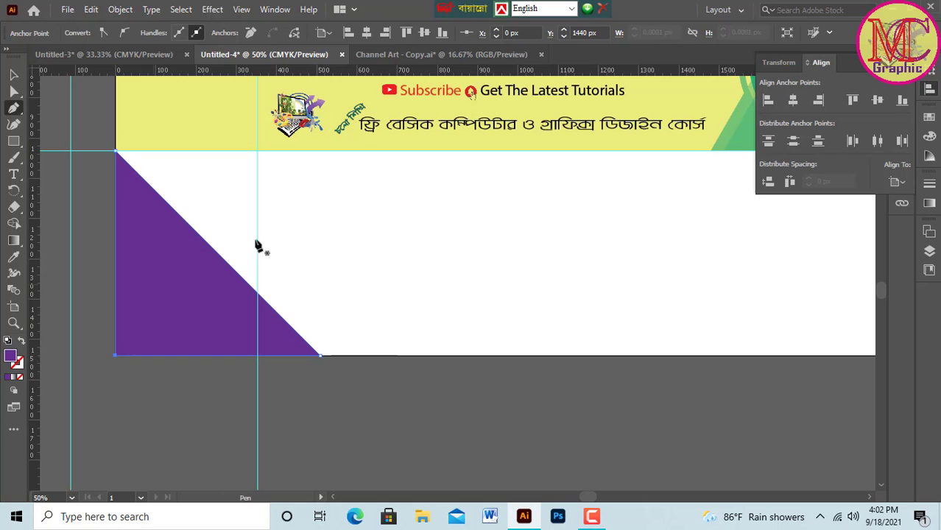
left_click(14, 74)
- Reduce the purple corner triangle's opacity to 49%
scroll(269, 318, "down", 2)
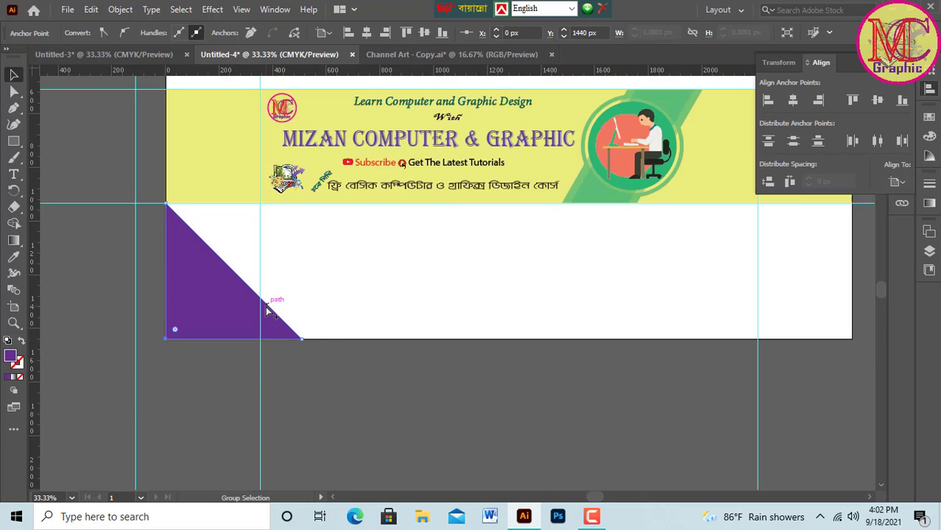
scroll(284, 328, "up", 3)
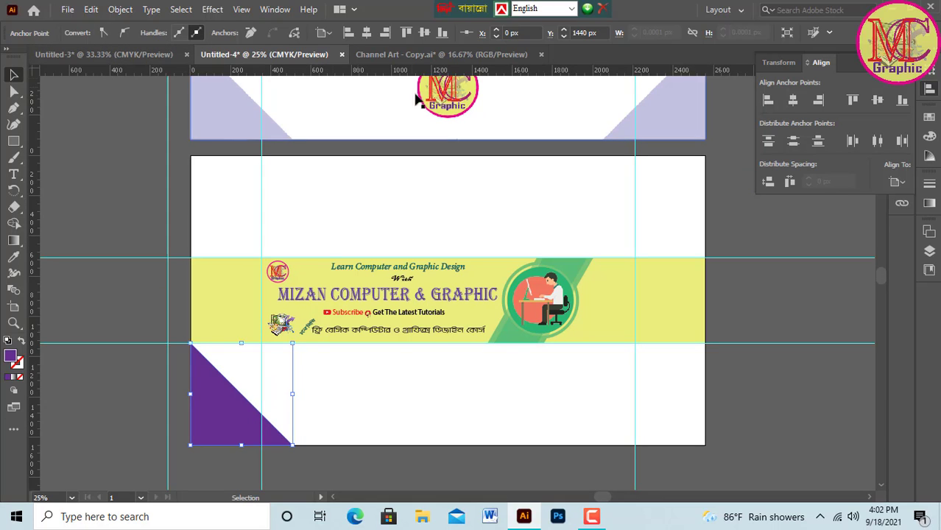
left_click(15, 74)
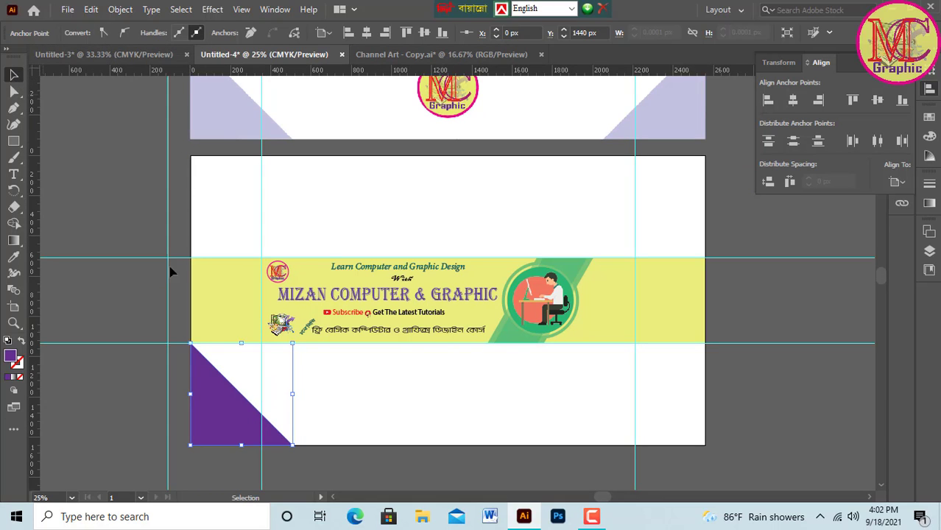
scroll(352, 481, "left", 5)
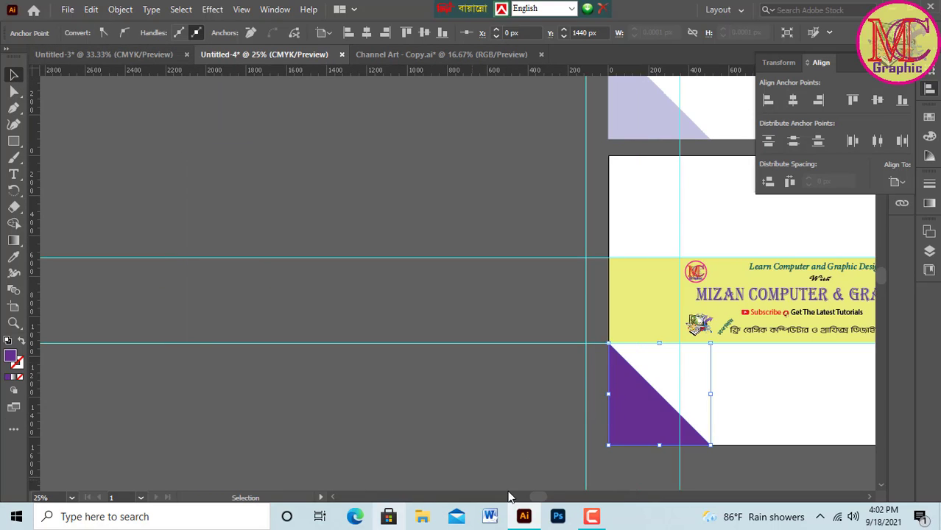
left_click_drag(544, 498, 610, 502)
left_click(474, 477)
left_click(265, 414)
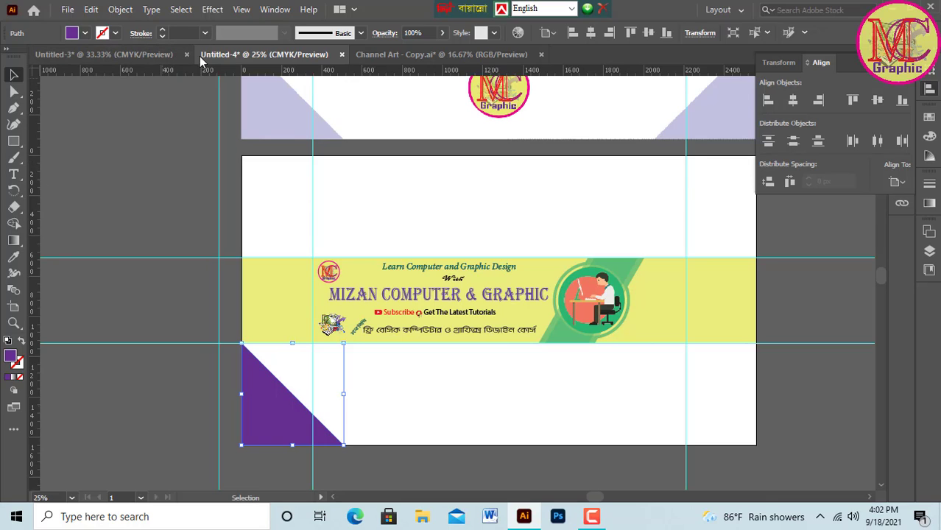
left_click(442, 32)
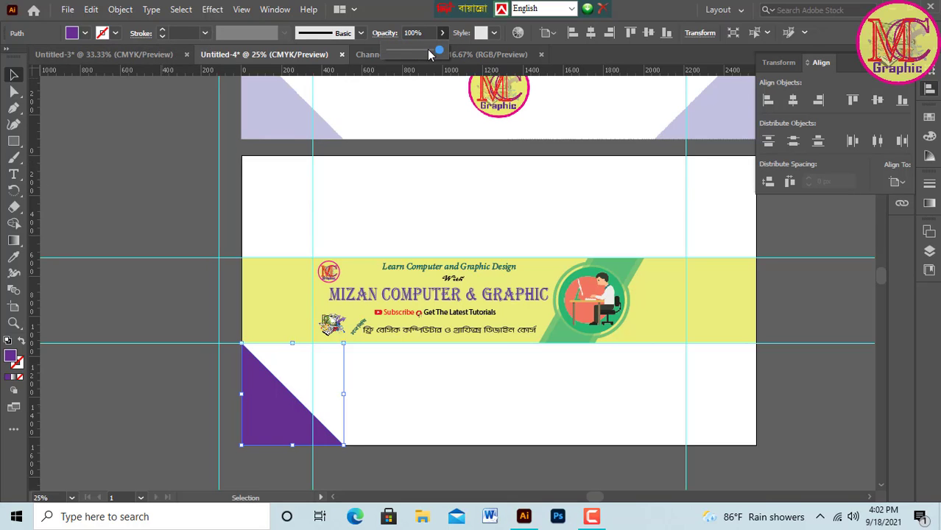
left_click_drag(431, 52, 416, 53)
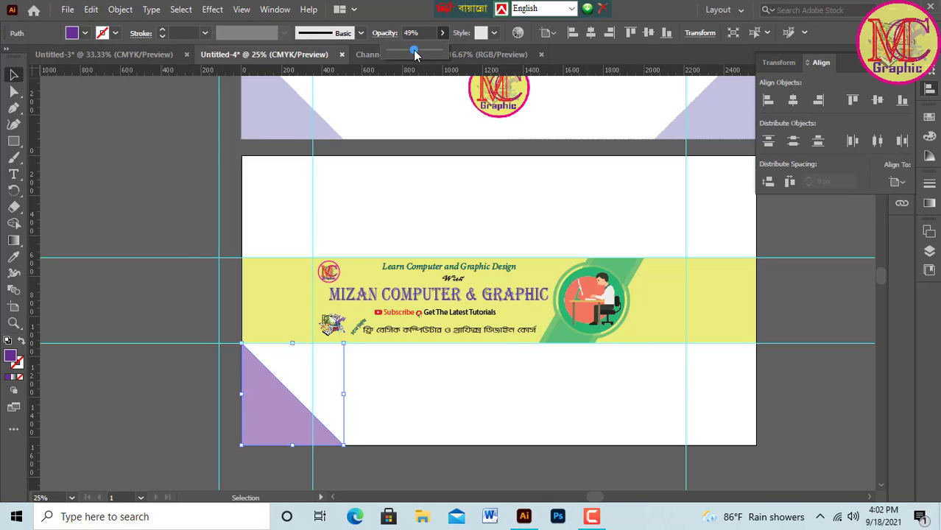
left_click(206, 162)
left_click(292, 433)
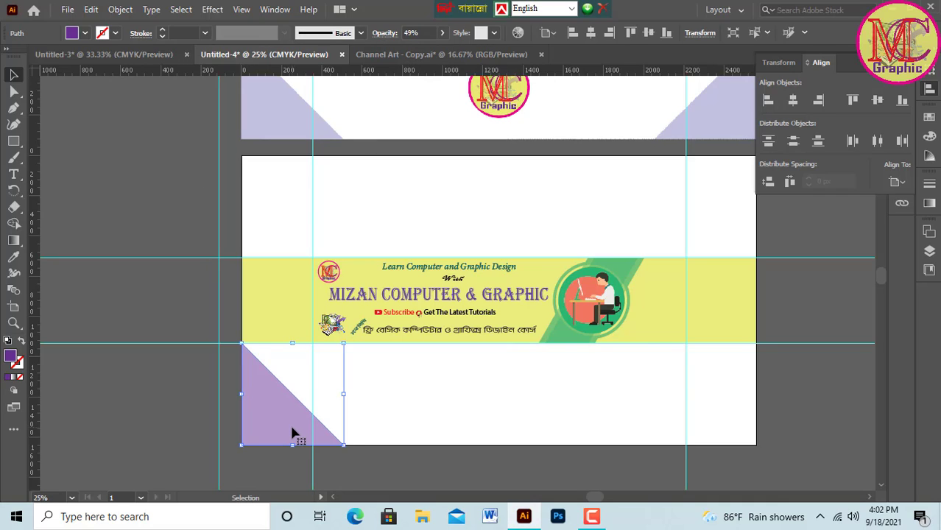
- Copy the translucent purple triangle and paste the duplicate onto the artboard
key("a")
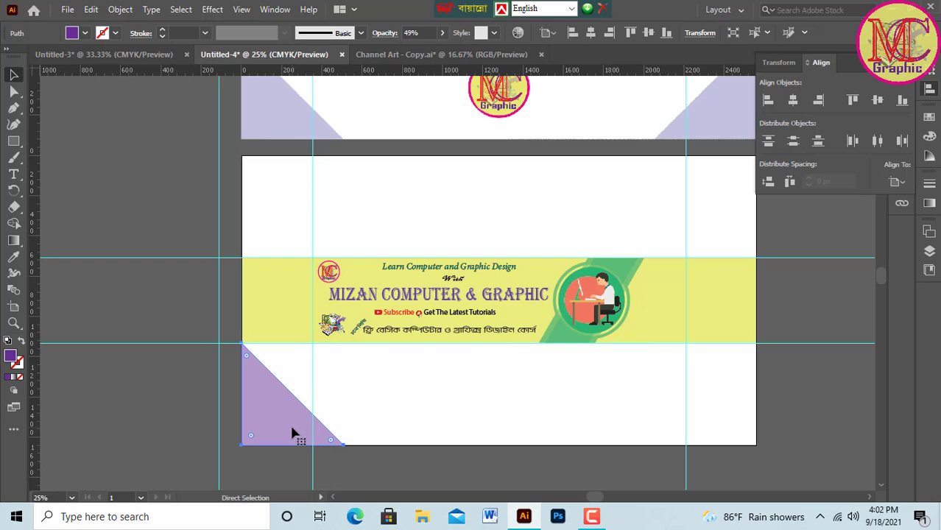
key("ctrl+v")
key("v")
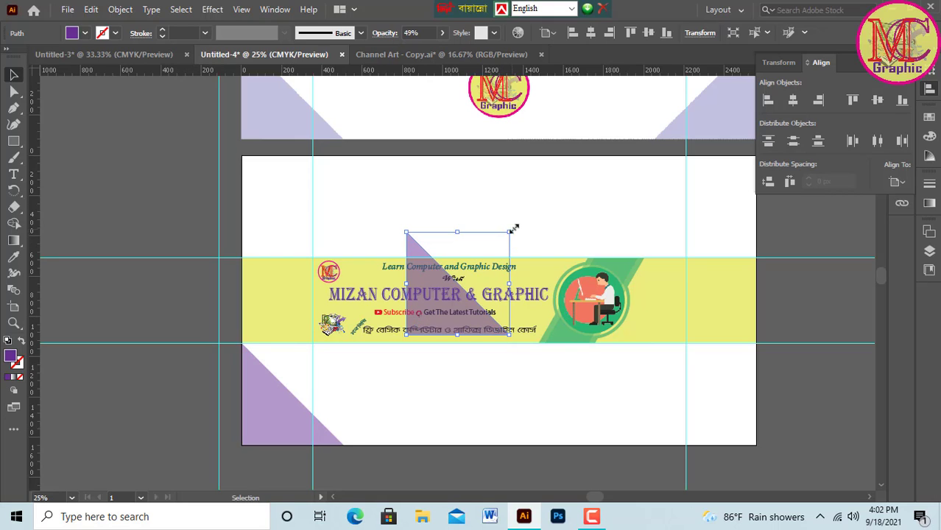
- Rotate the pasted purple triangle a quarter turn and align it to the artboard's upper-left corner
left_click_drag(526, 256, 529, 342)
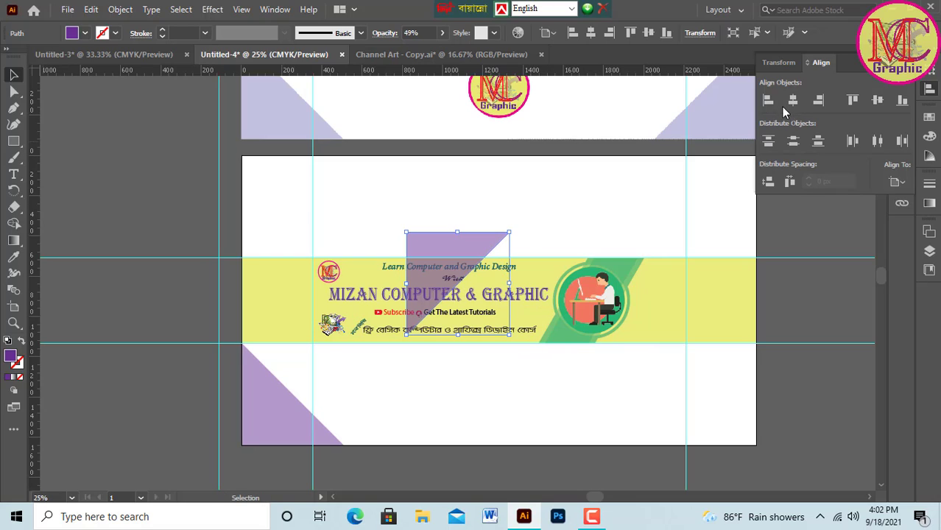
left_click(851, 103)
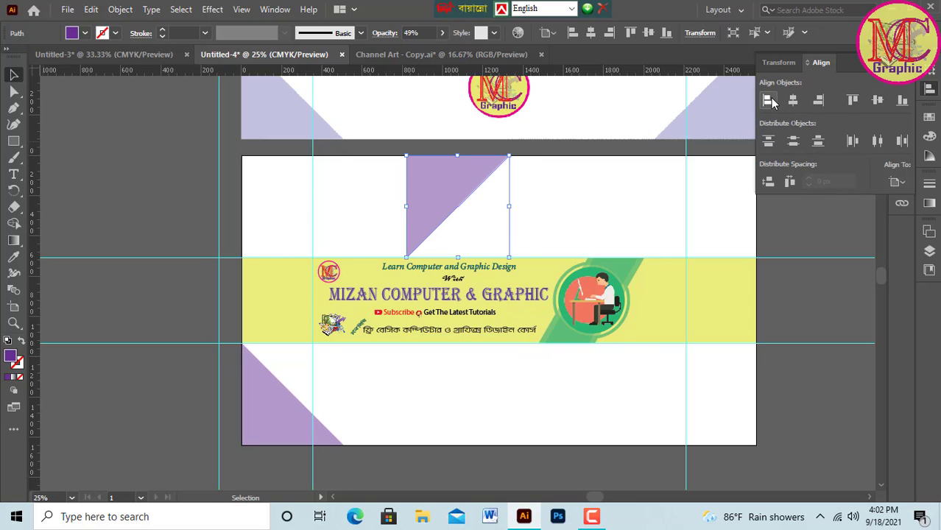
left_click(767, 100)
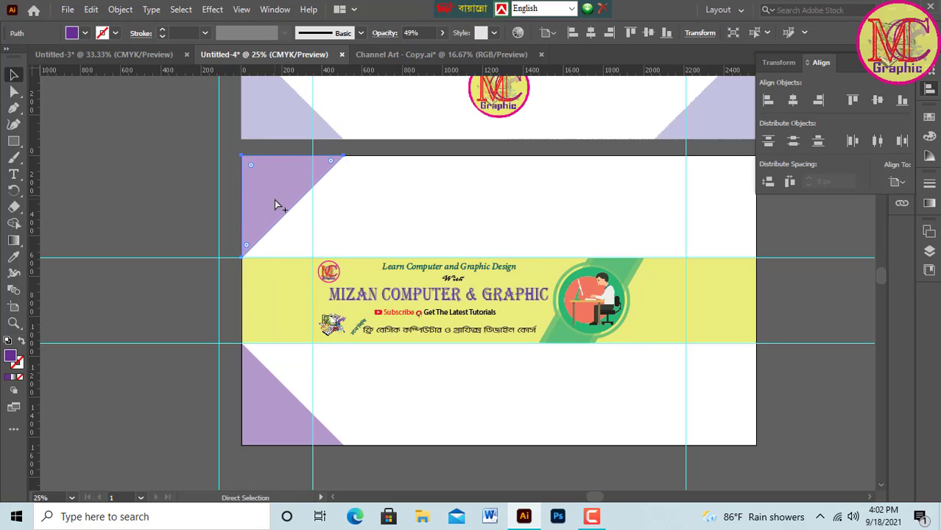
- Duplicate the upper-left triangle, rotate the copy a quarter turn and align it to the artboard's upper-right corner
left_click_drag(276, 204, 468, 258, "alt")
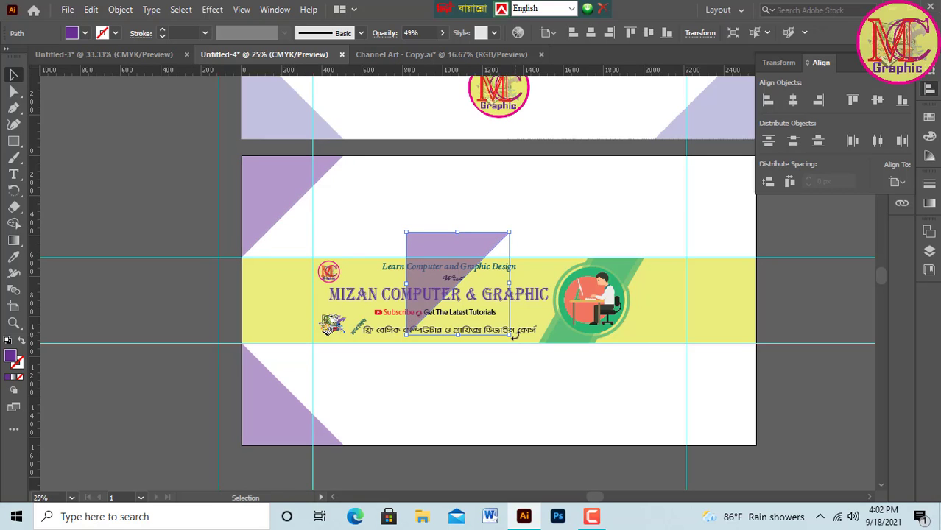
left_click_drag(513, 340, 400, 343, "alt")
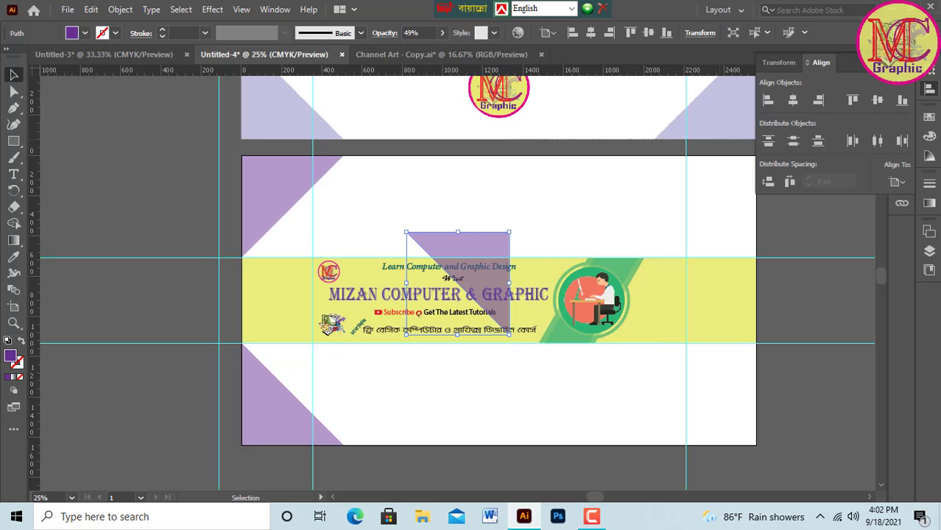
left_click(851, 100)
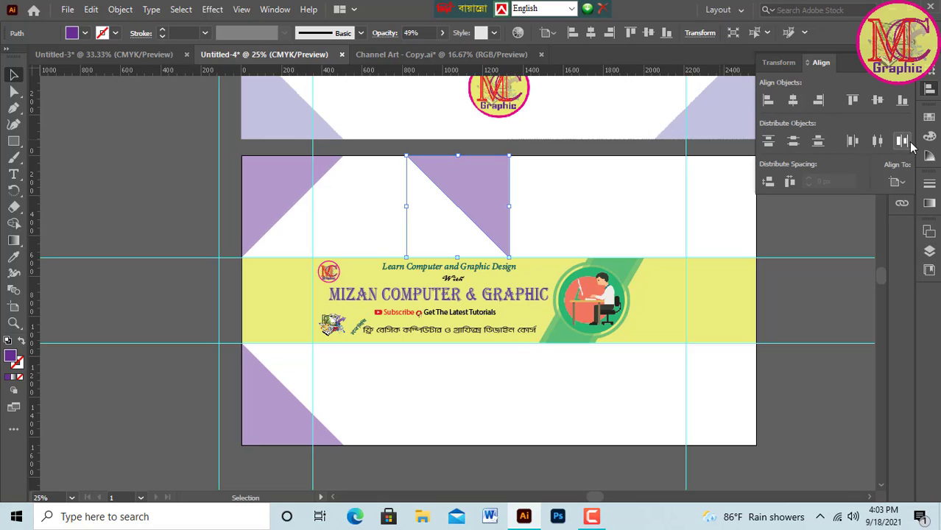
left_click(818, 100)
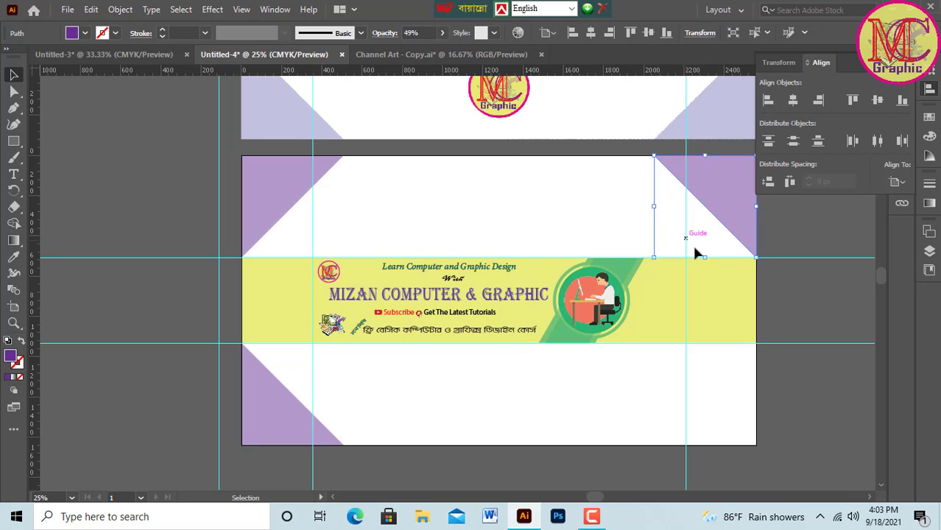
- Duplicate the upper-right triangle, rotate the copy a quarter turn and align it to the artboard's lower-right corner
left_click_drag(722, 195, 719, 270)
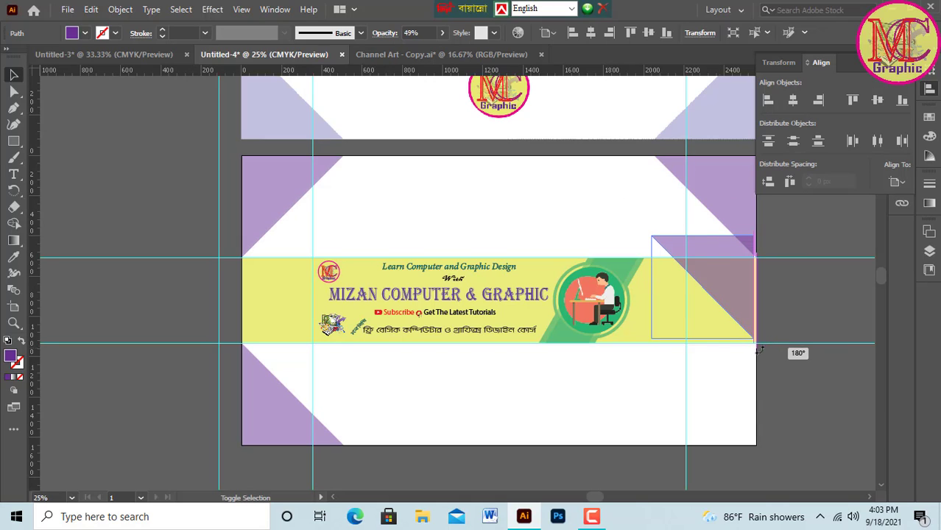
left_click_drag(758, 346, 668, 346)
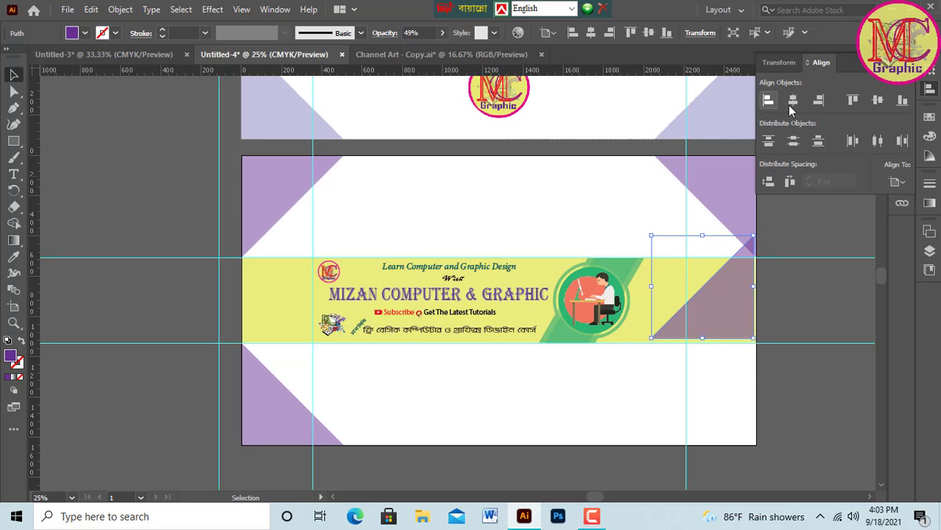
left_click(901, 102)
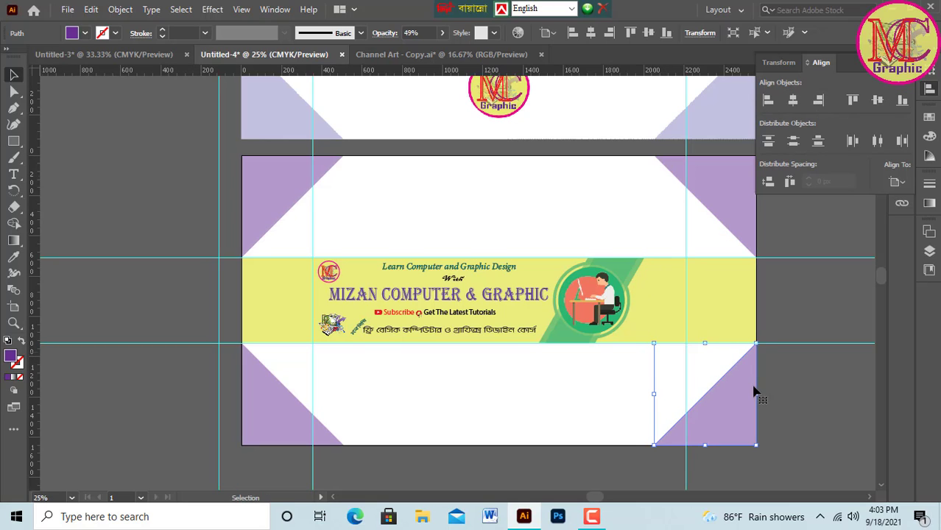
- Compare the design with the reference banner and unlock all locked objects so the central band artwork is editable
scroll(556, 354, "up", 5)
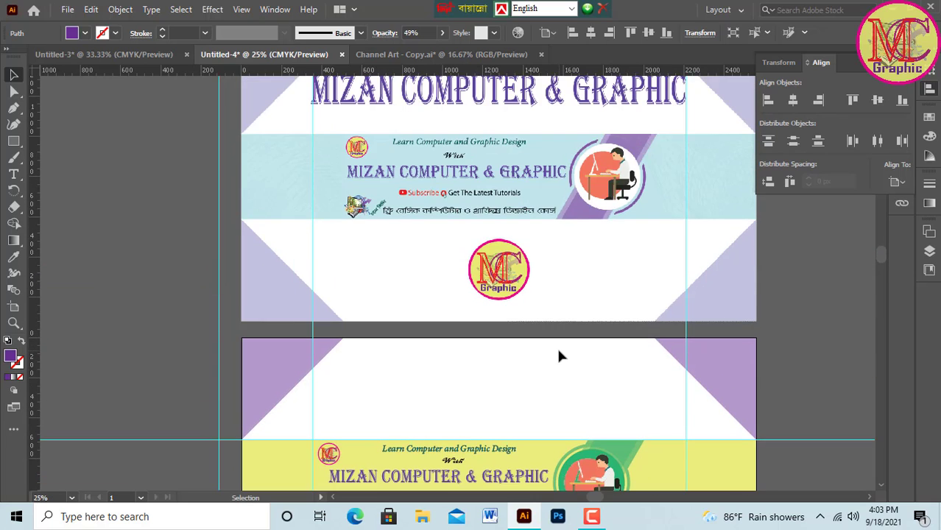
scroll(556, 346, "down", 5)
scroll(556, 347, "down", 1)
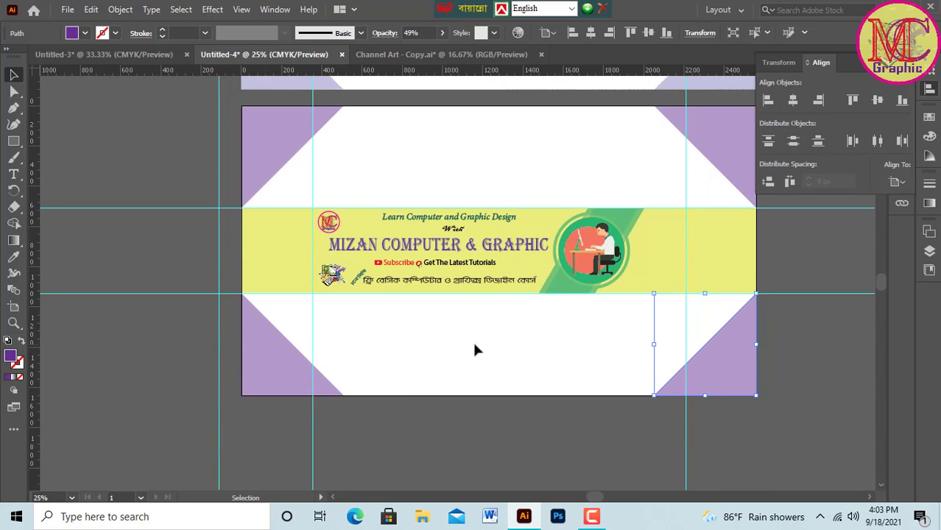
scroll(513, 253, "up", 2)
scroll(428, 197, "up", 10)
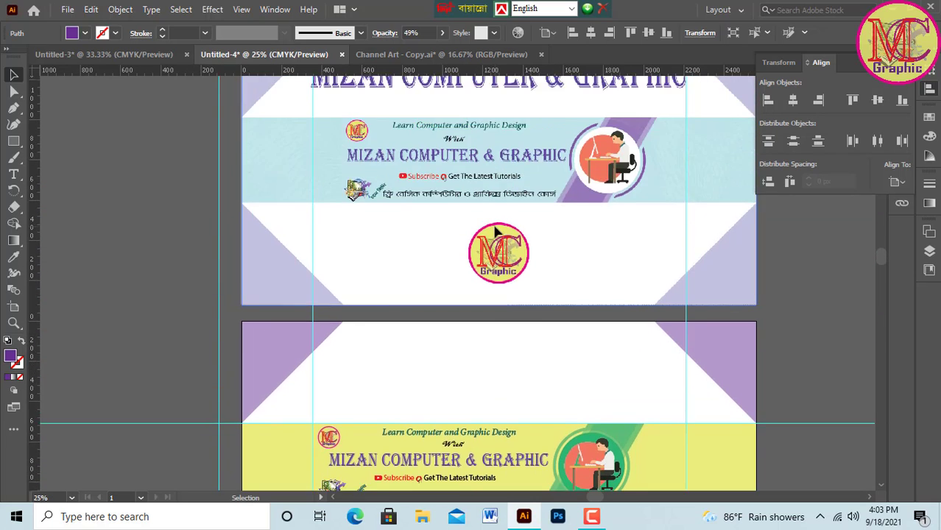
scroll(486, 213, "down", 7)
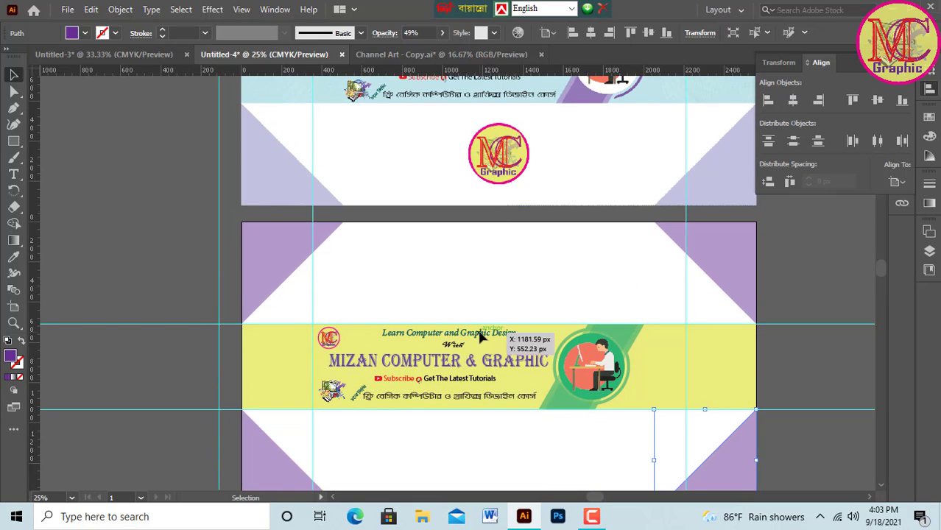
left_click(457, 368)
right_click(440, 374)
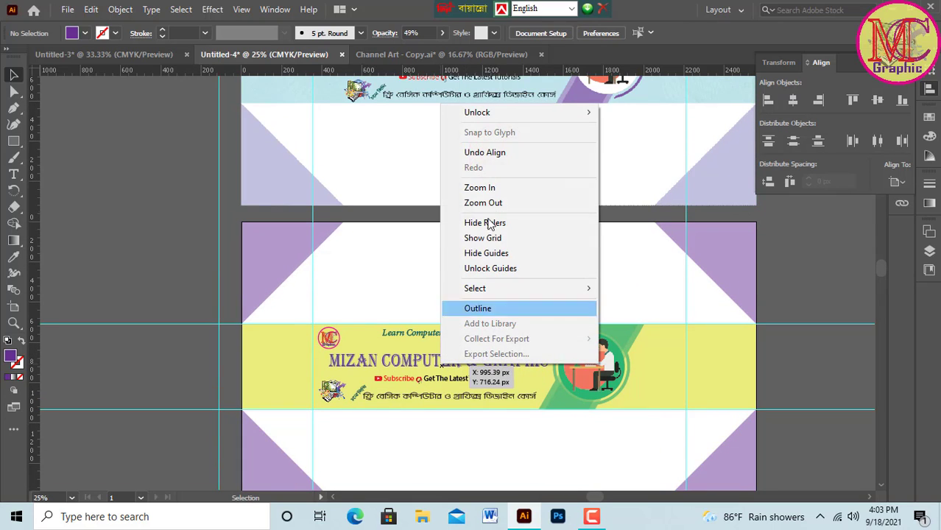
left_click(162, 150)
left_click(120, 9)
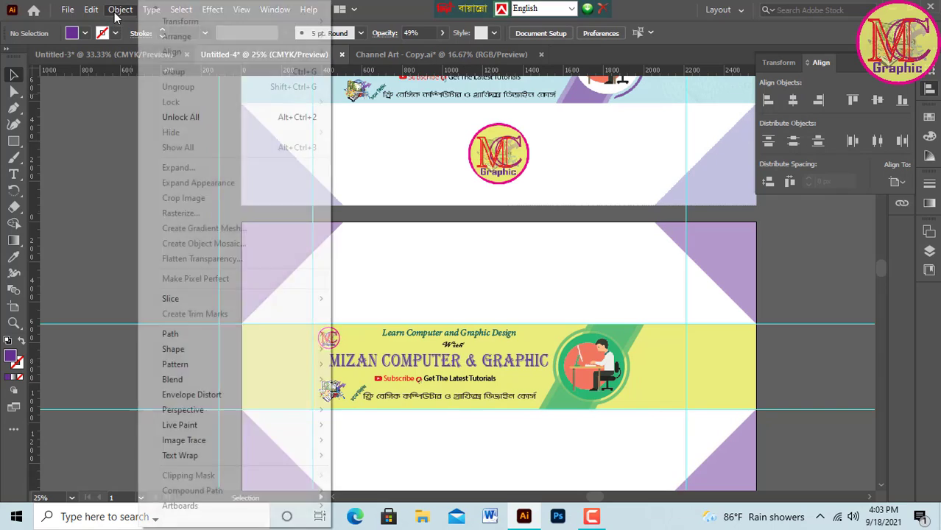
left_click(235, 121)
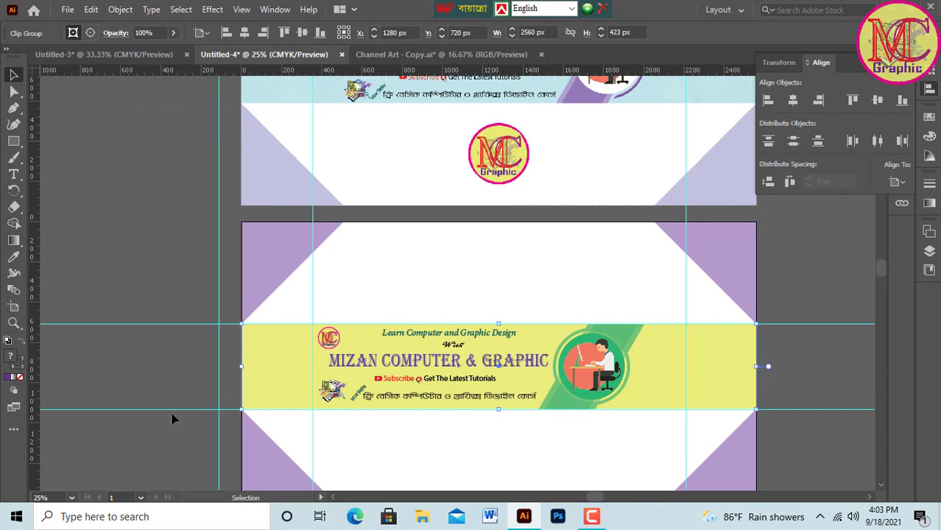
- Copy the "MIZAN COMPUTER & GRAPHIC" title from the central band and place the duplicate in the white area above it
left_click(160, 430)
left_click(430, 370)
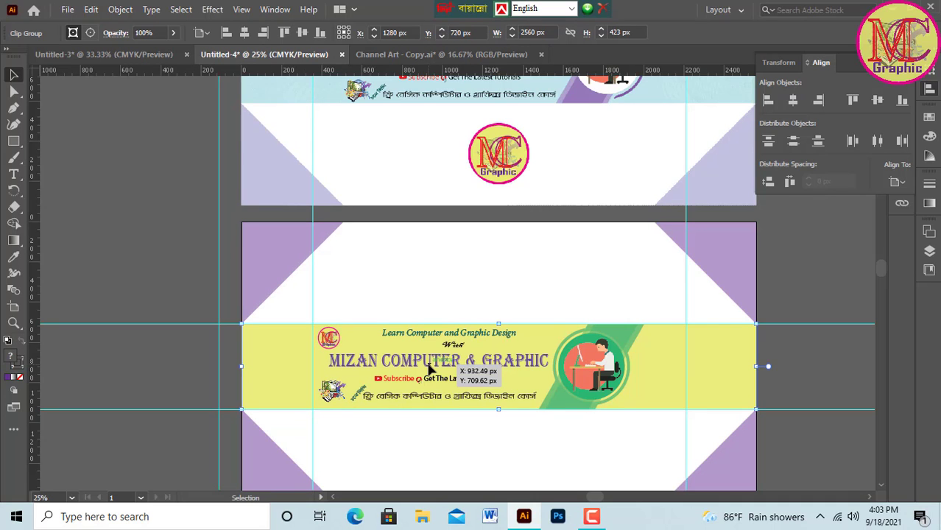
key("a")
left_click_drag(489, 256, 420, 242)
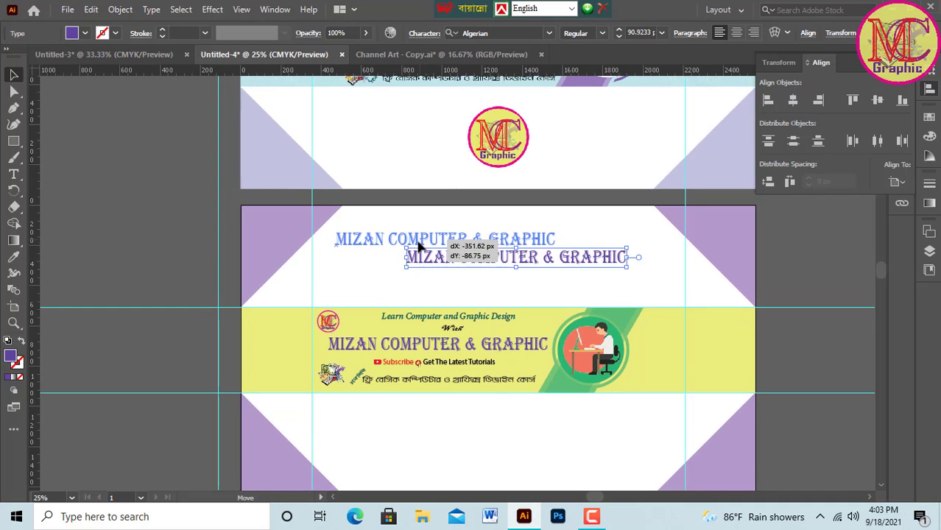
scroll(420, 241, "up", 2)
key("v")
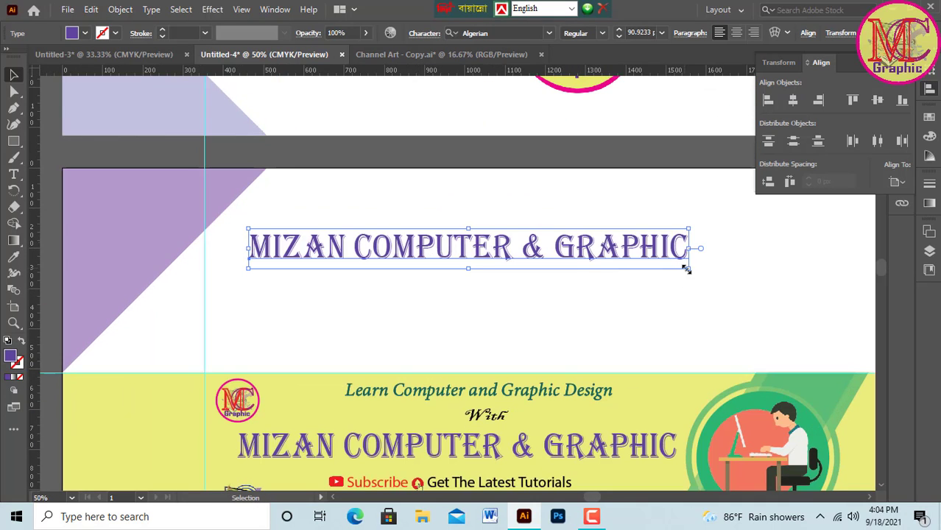
- Enlarge the duplicated title to about 151.2 pt and centre it horizontally on the artboard
left_click_drag(685, 270, 821, 368)
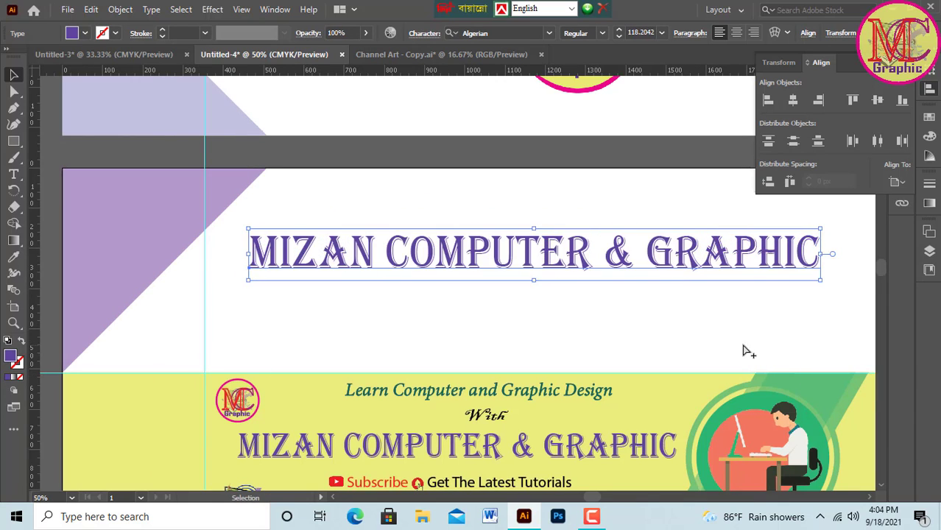
scroll(736, 344, "down", 1)
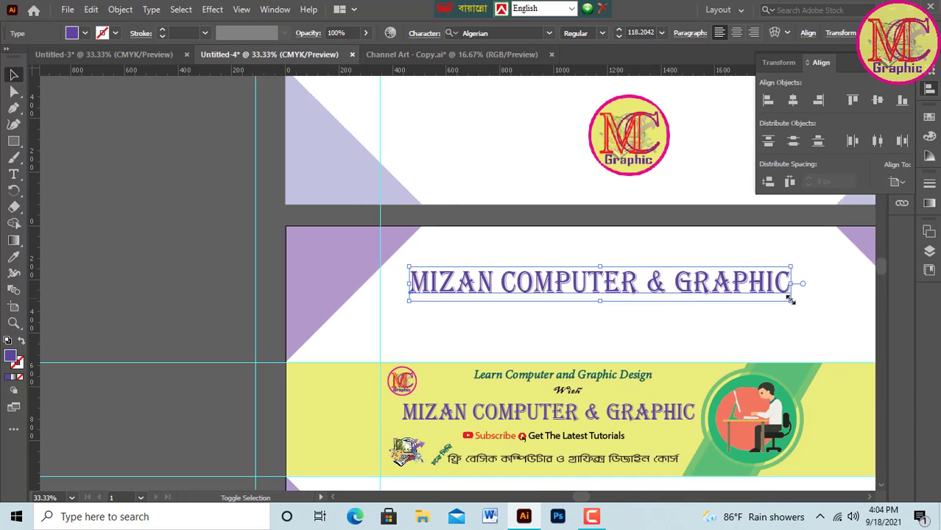
left_click_drag(790, 299, 867, 388)
left_click_drag(574, 498, 608, 504)
left_click(792, 102)
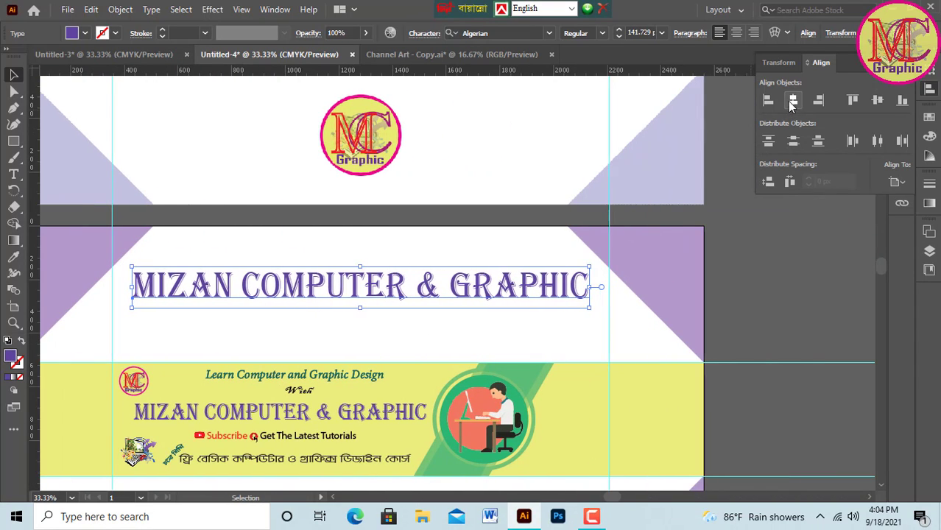
left_click_drag(589, 309, 619, 332)
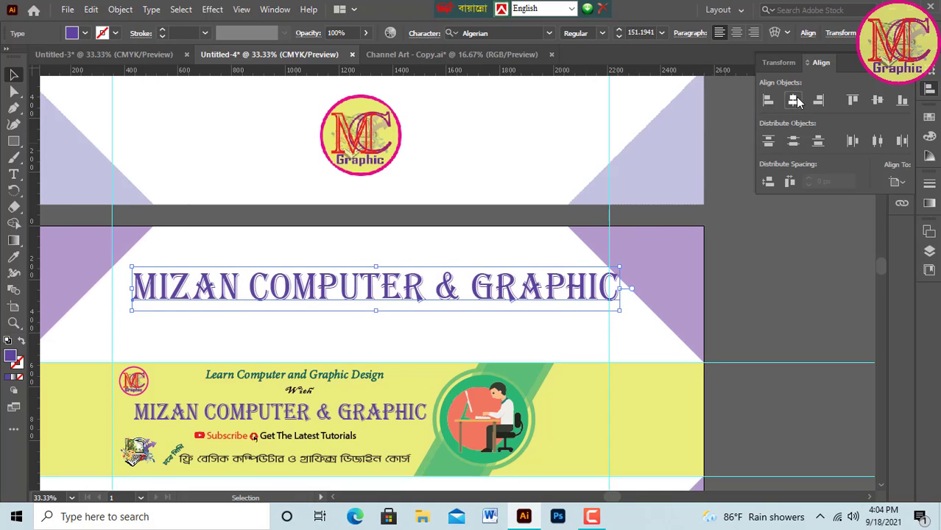
left_click(792, 101)
left_click(515, 344)
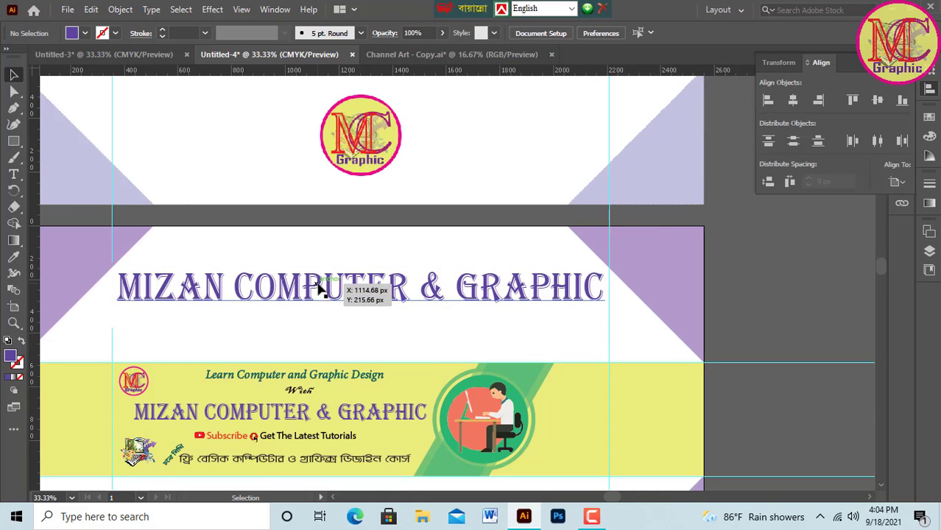
- Move the enlarged title slightly lower above the yellow band and centre it horizontally again
left_click_drag(321, 299, 326, 314)
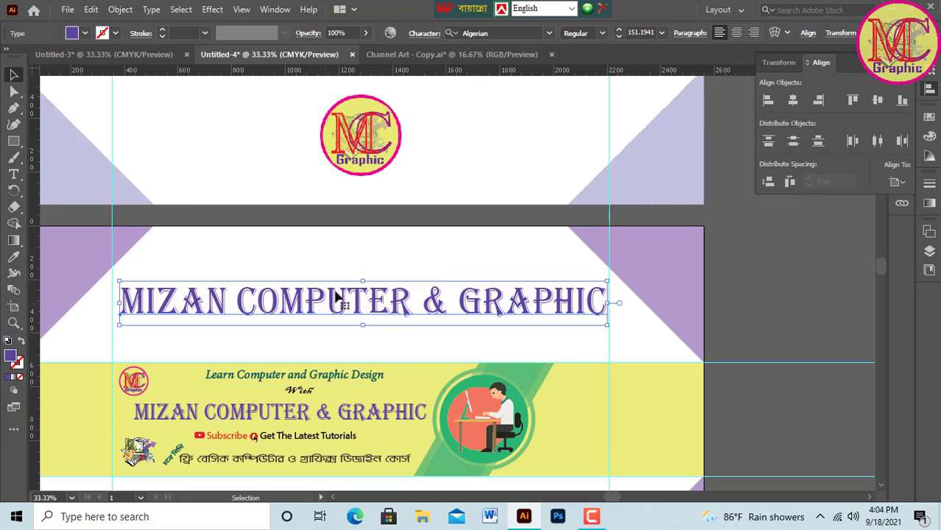
left_click(792, 101)
scroll(309, 309, "down", 3)
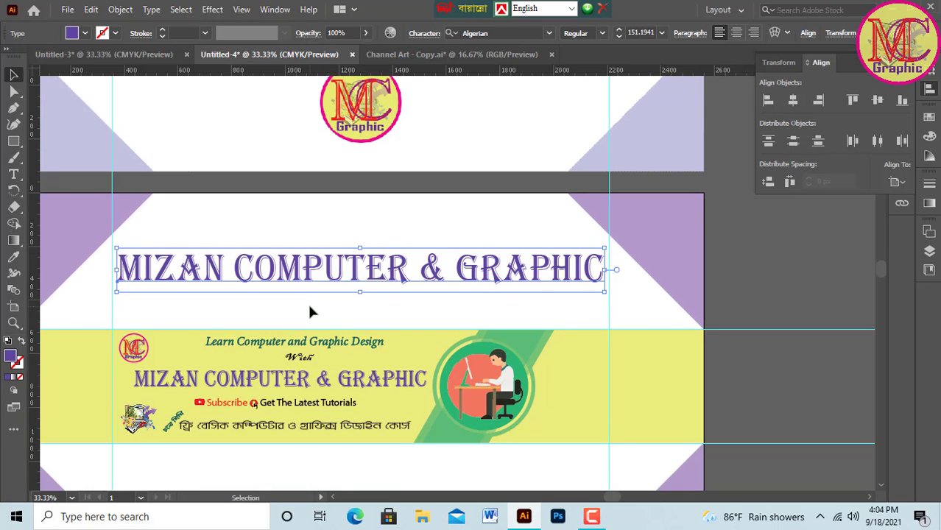
scroll(333, 289, "down", 3)
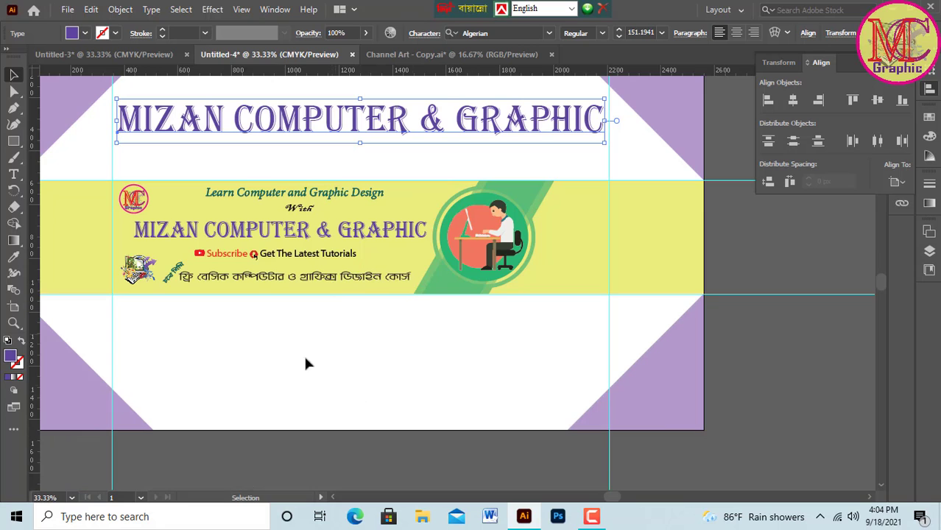
scroll(412, 394, "up", 5)
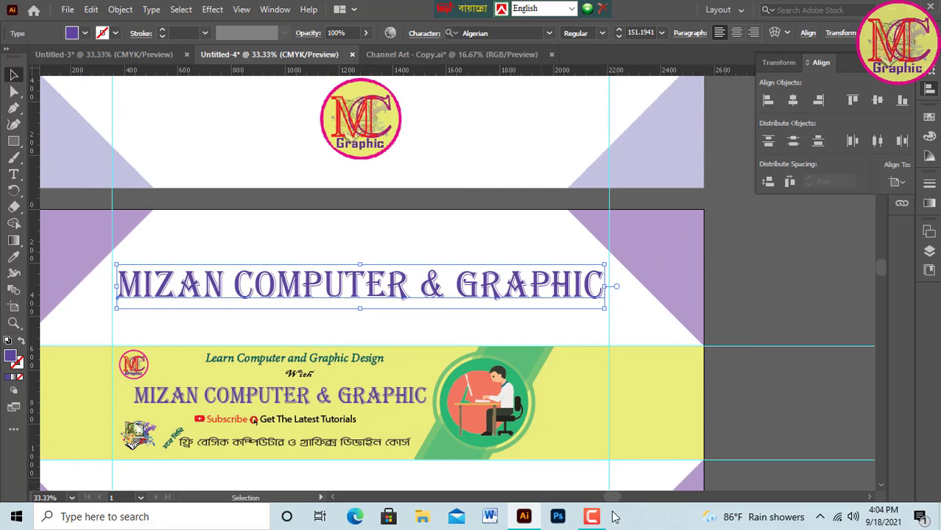
left_click_drag(608, 498, 597, 498)
scroll(527, 360, "down", 4)
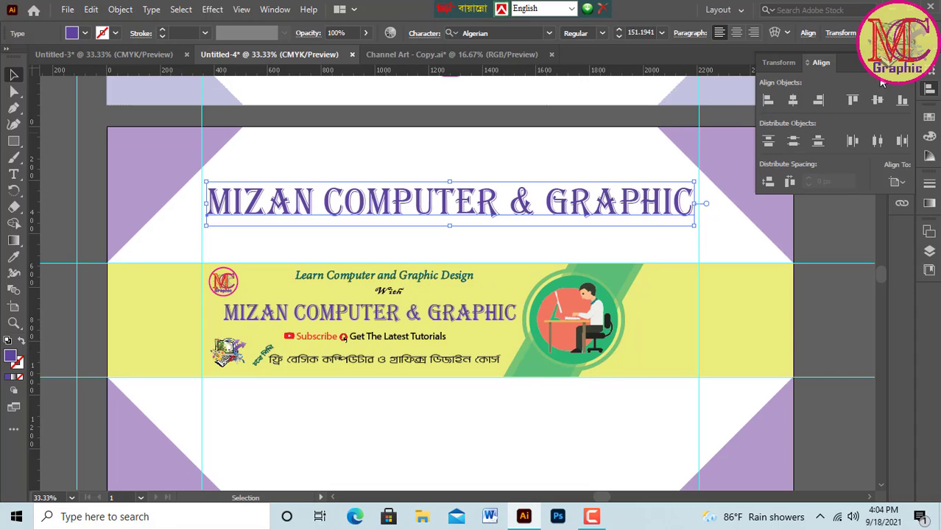
scroll(427, 252, "down", 1)
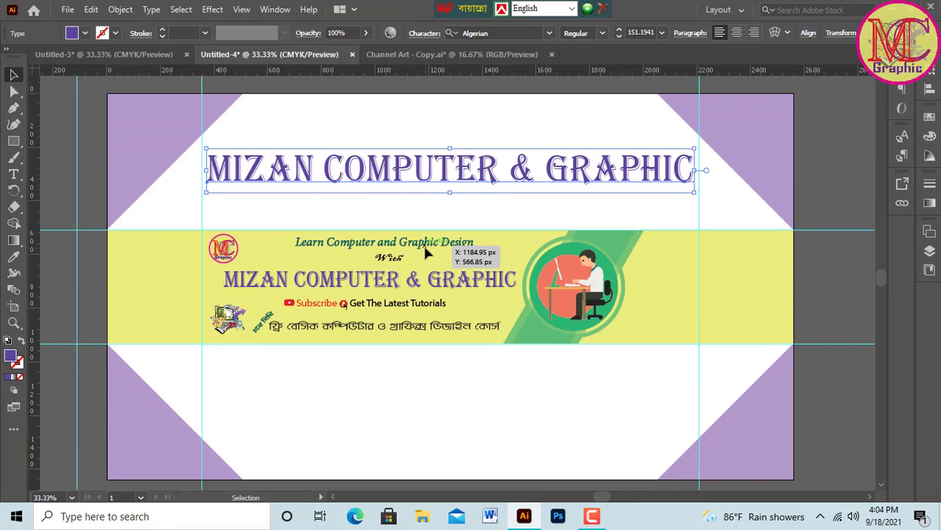
- Hide the rulers and guides and select all the banner artwork on the artboard
right_click(205, 88)
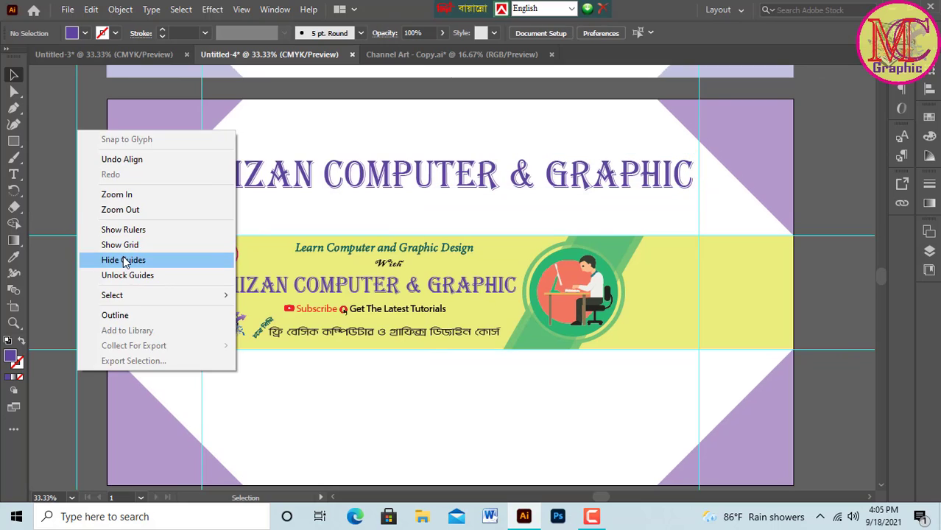
left_click(123, 260)
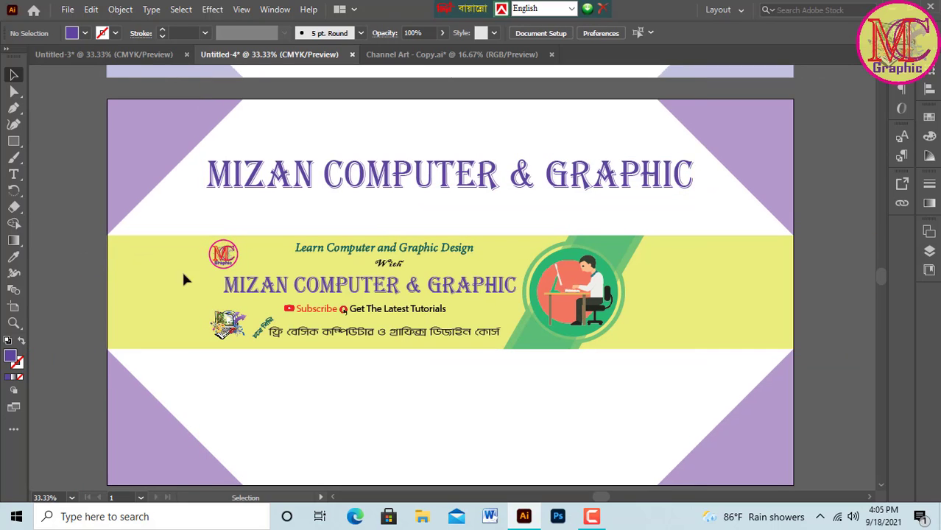
scroll(661, 271, "down", 1)
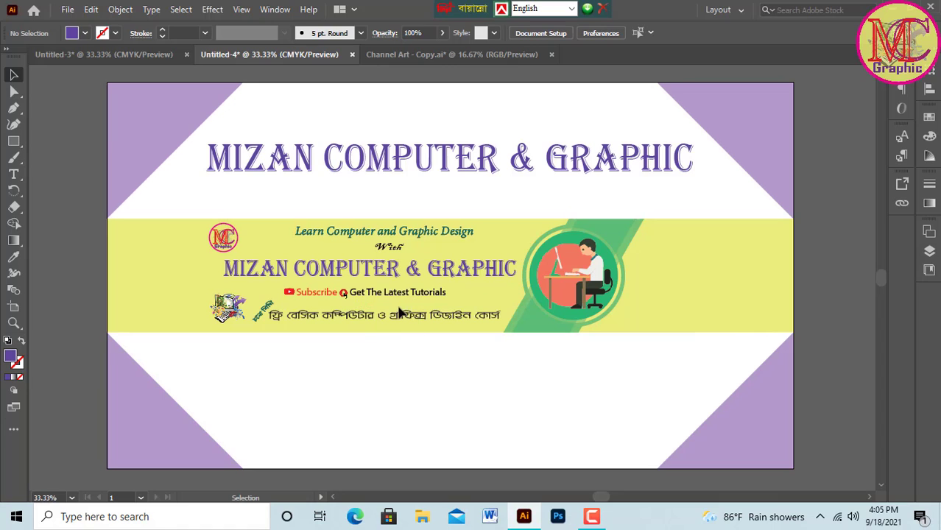
left_click_drag(87, 75, 809, 477)
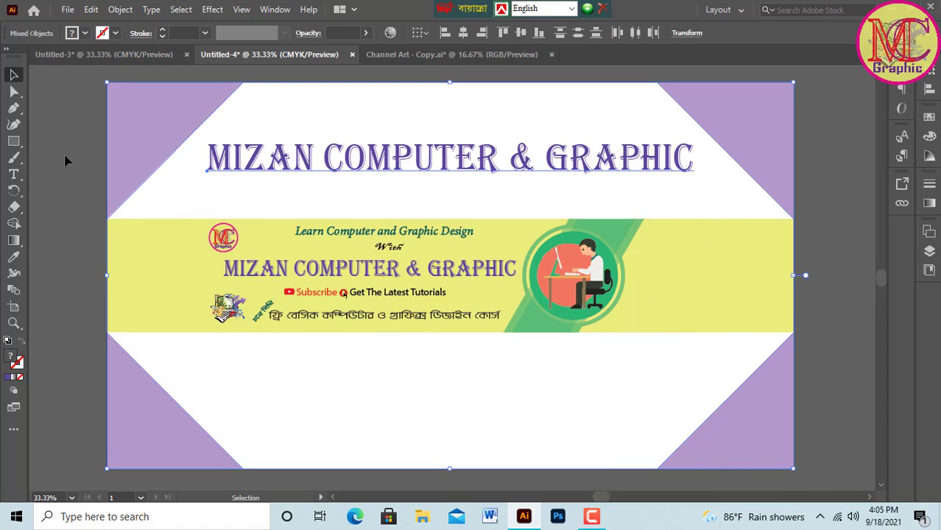
- Unlock all locked objects and select the complete banner artwork on the artboard
left_click(67, 160)
left_click(120, 9)
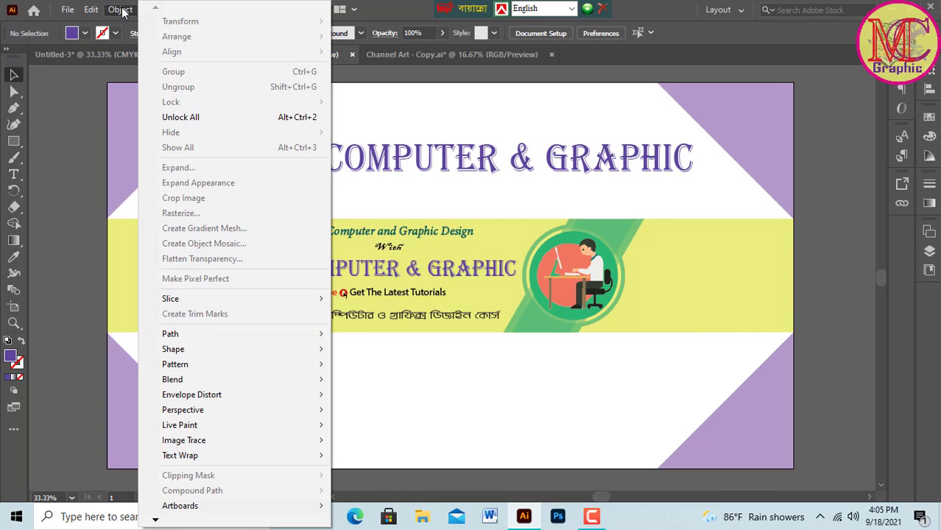
left_click(195, 119)
left_click(64, 142)
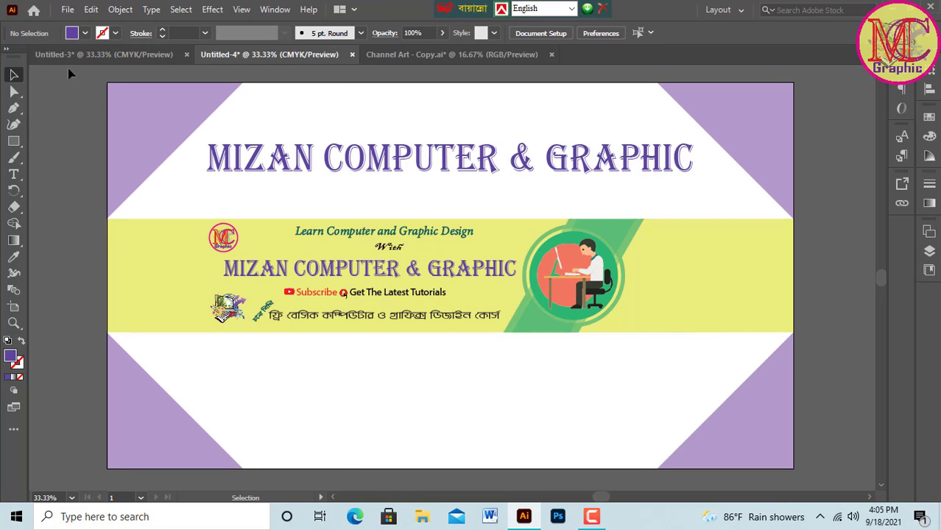
left_click_drag(69, 71, 808, 476)
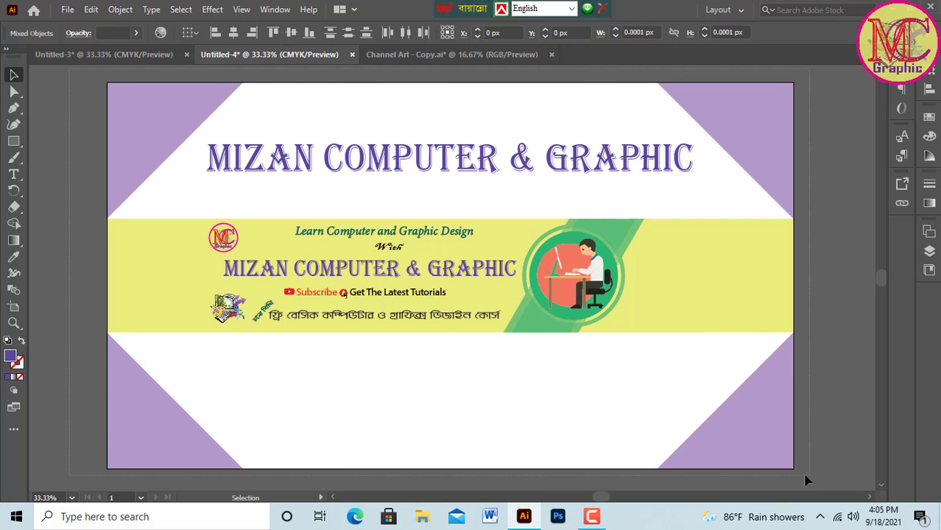
- Export the selected banner artwork as a 4x PNG asset to the folder F:\MC Graphics\4x
right_click(333, 260)
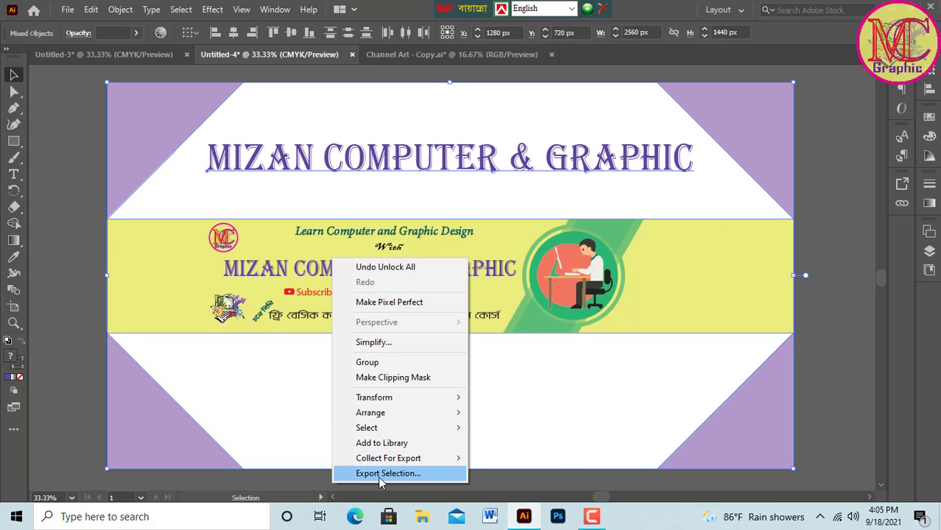
left_click(382, 473)
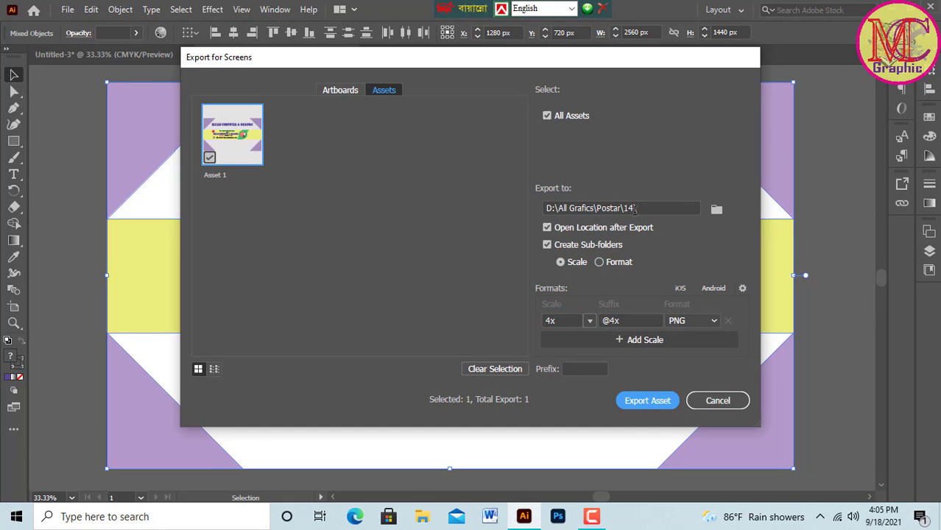
left_click(716, 209)
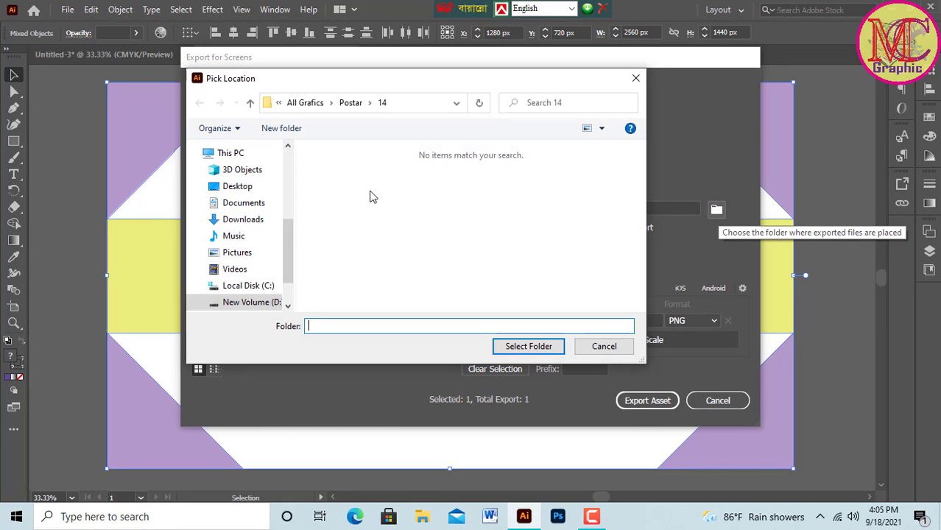
scroll(266, 273, "down", 2)
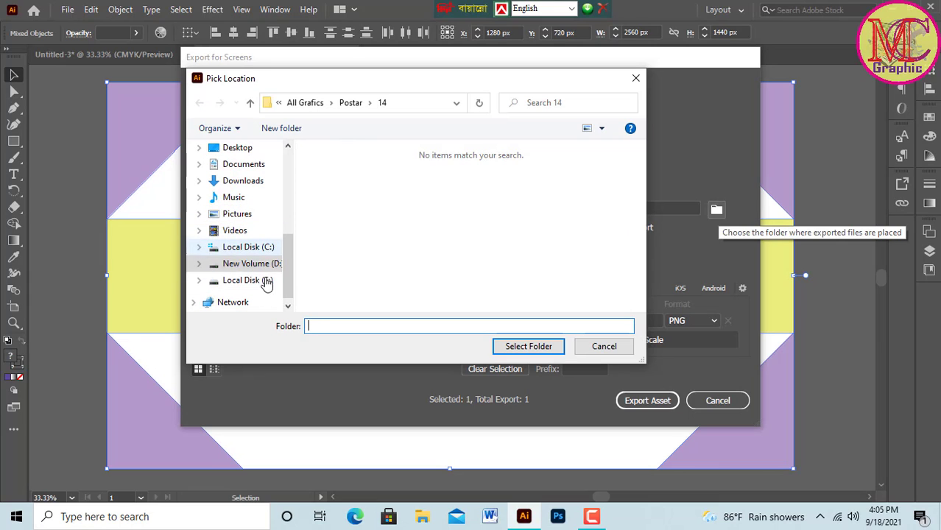
left_click(251, 281)
scroll(403, 265, "down", 2)
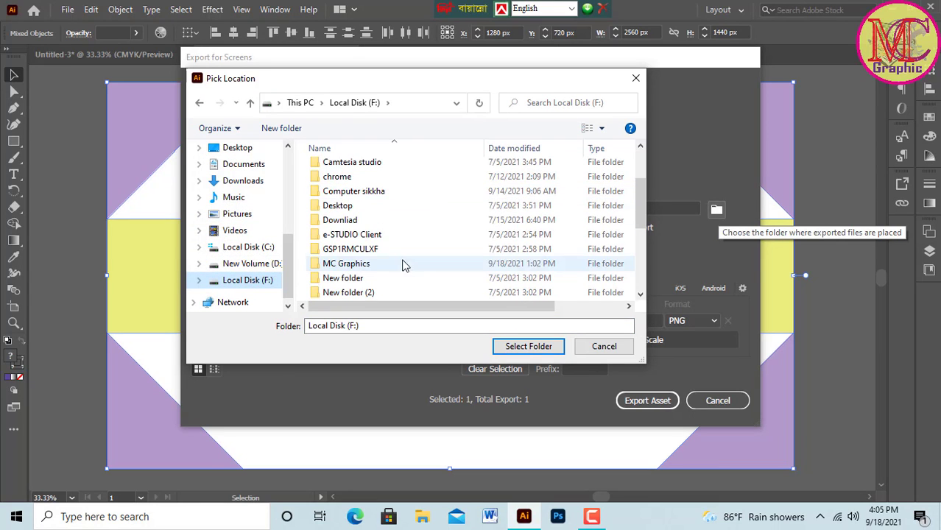
scroll(343, 228, "down", 1)
double_click(346, 221)
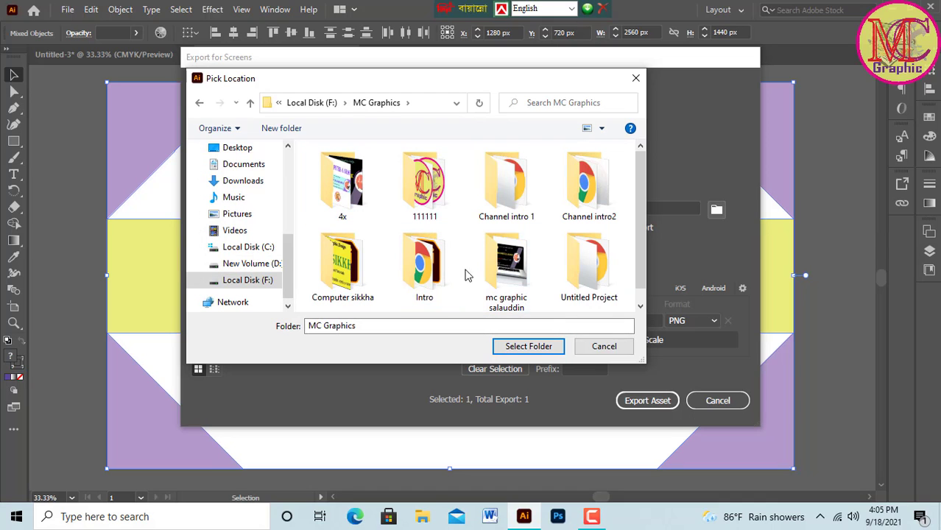
double_click(342, 203)
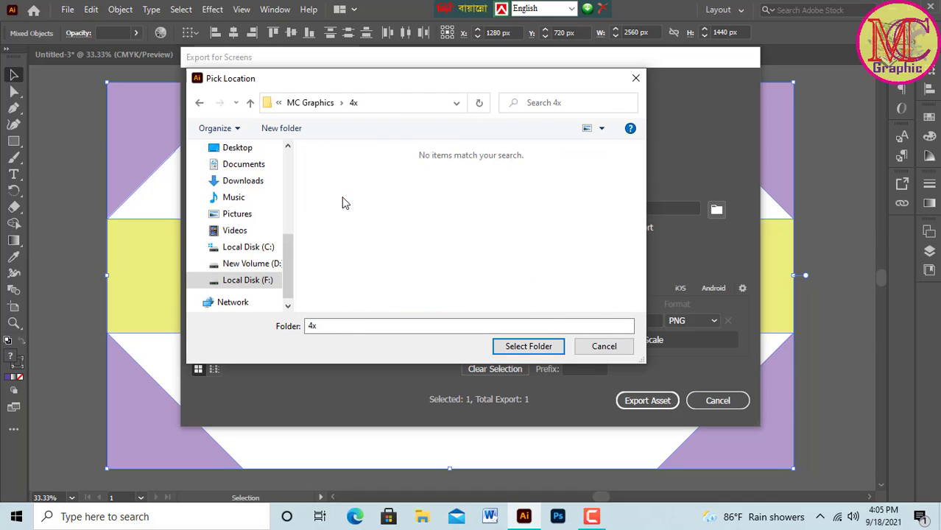
left_click(524, 345)
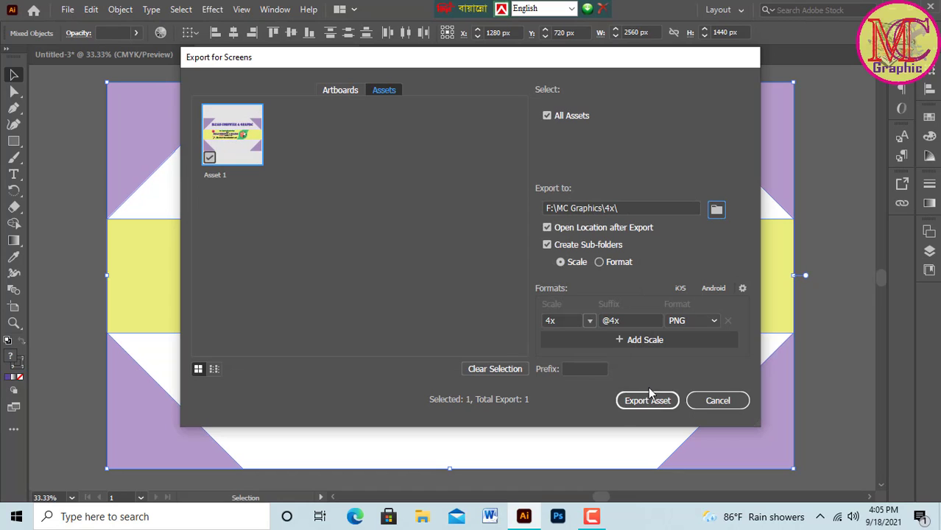
left_click(647, 399)
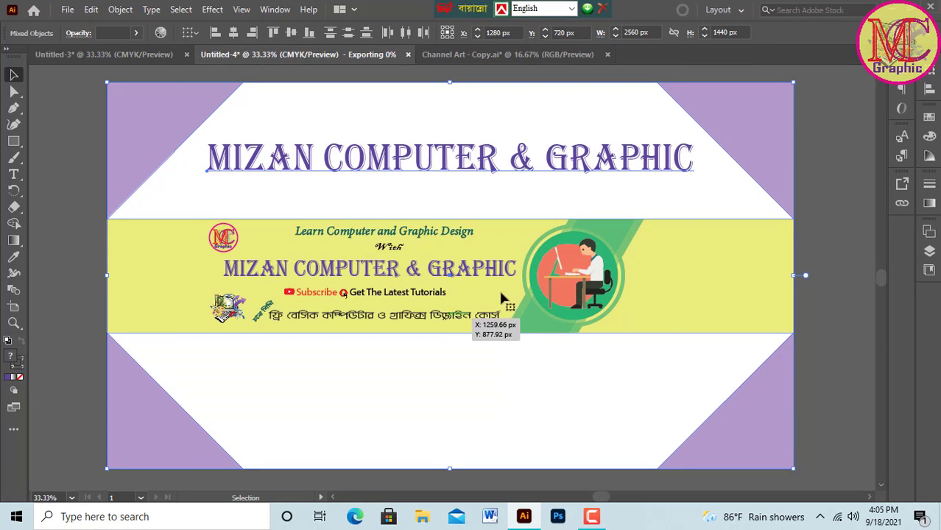
scroll(535, 287, "down", 1)
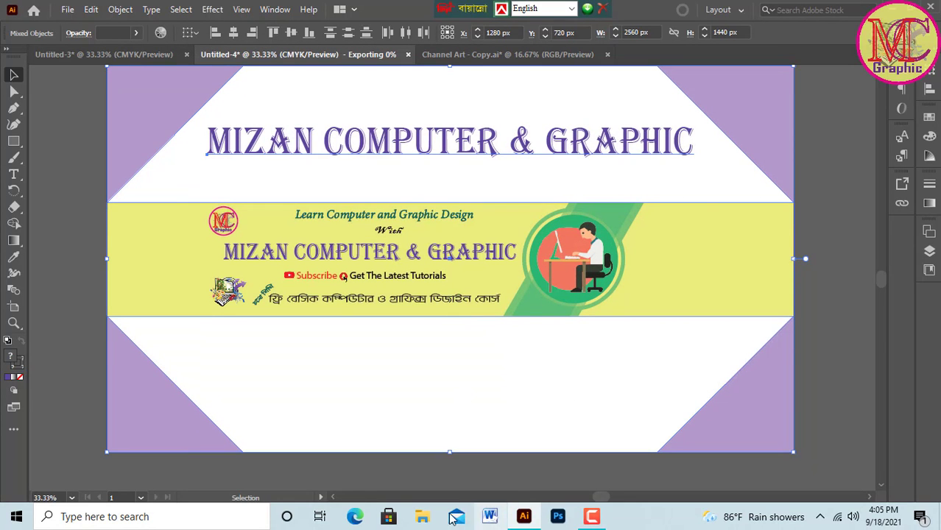
- Switch to File Explorer, open the exported Asset 1@4x image from the inner 4x folder and examine its central band up close
left_click(423, 517)
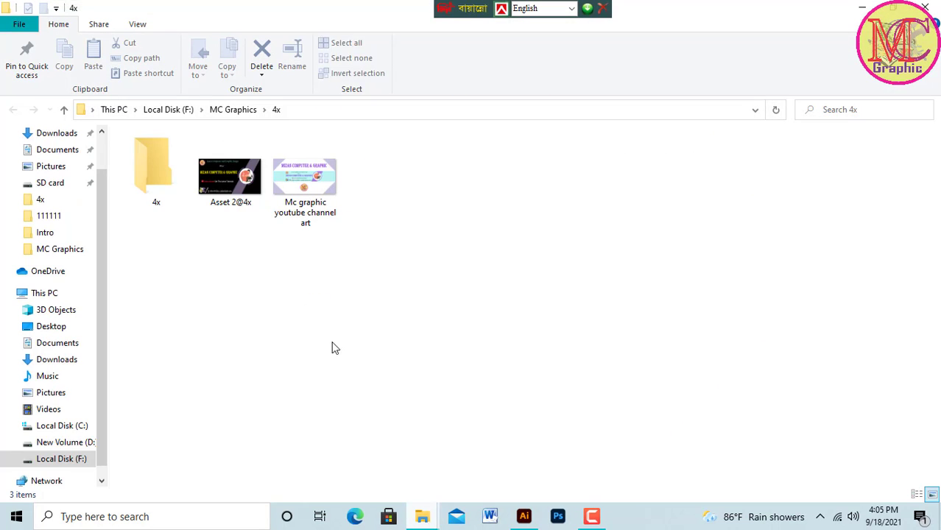
double_click(180, 184)
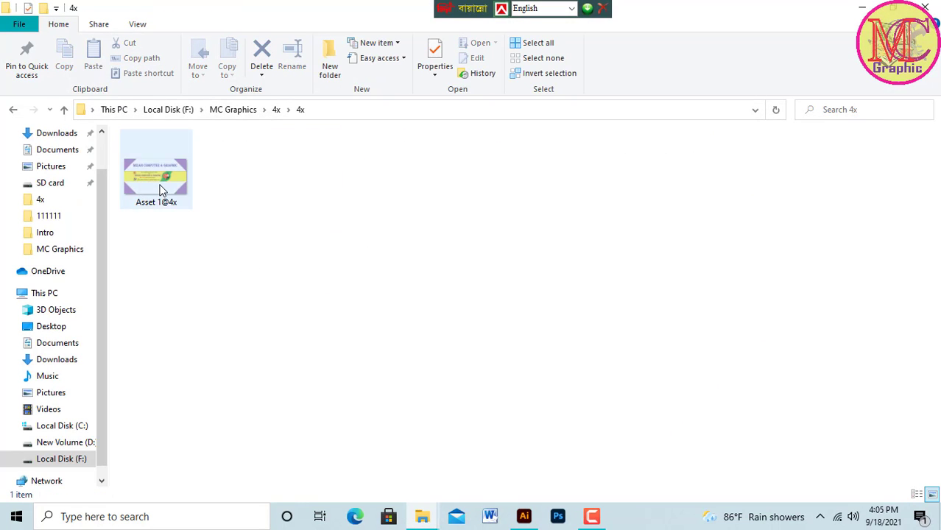
double_click(158, 184)
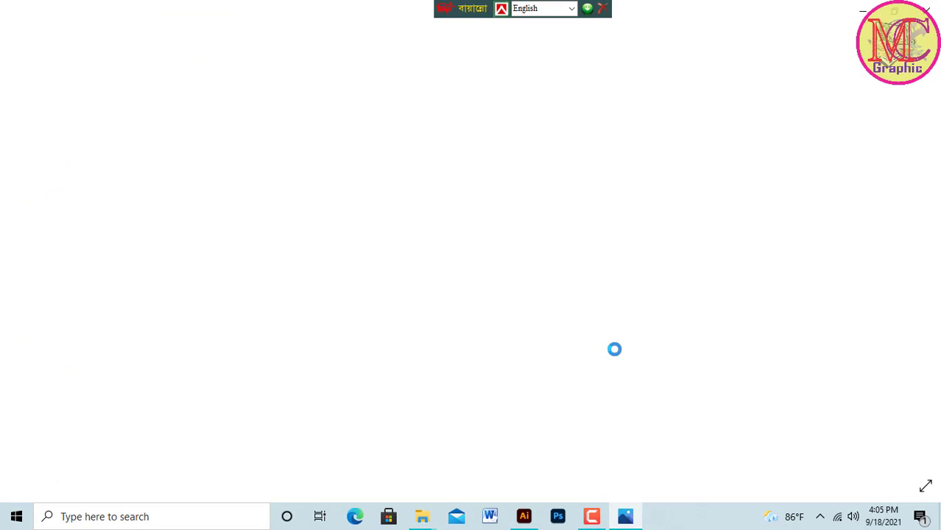
scroll(481, 281, "up", 3)
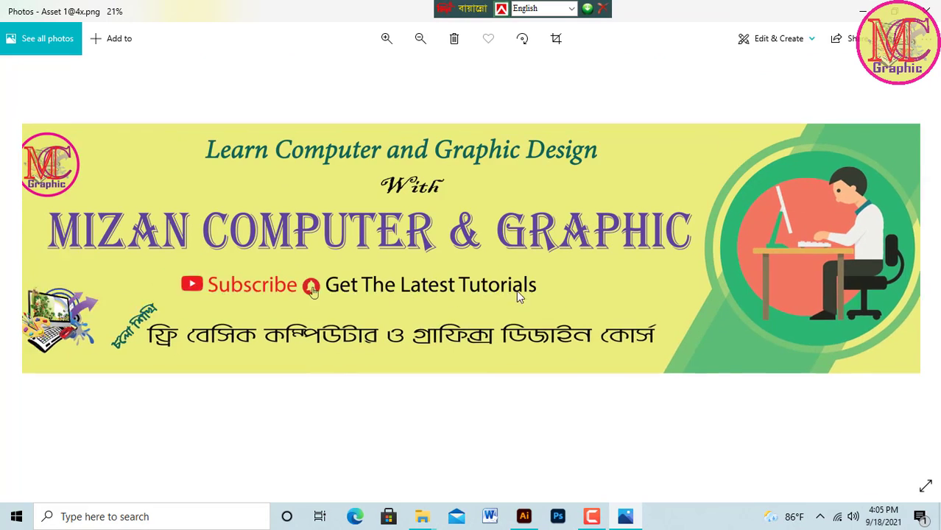
left_click_drag(372, 290, 326, 290)
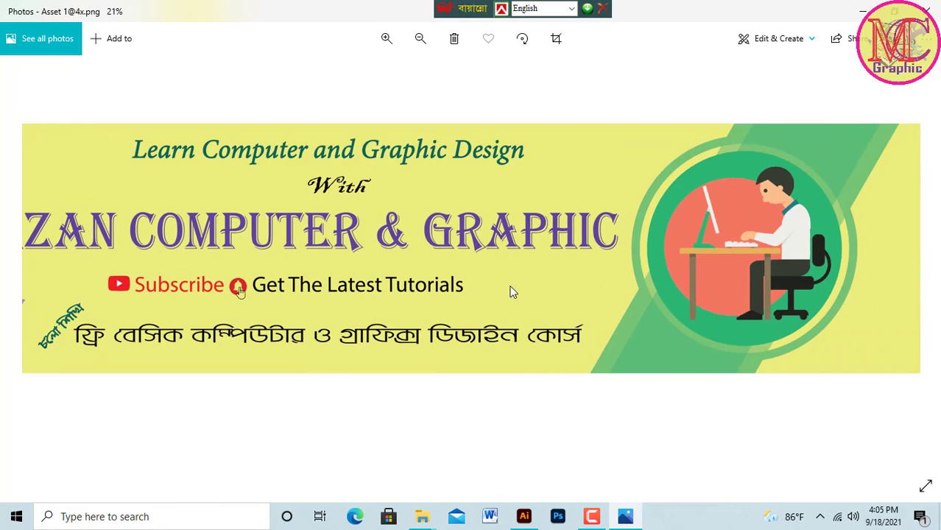
left_click_drag(508, 290, 537, 269)
left_click_drag(315, 268, 531, 263)
scroll(531, 269, "down", 5)
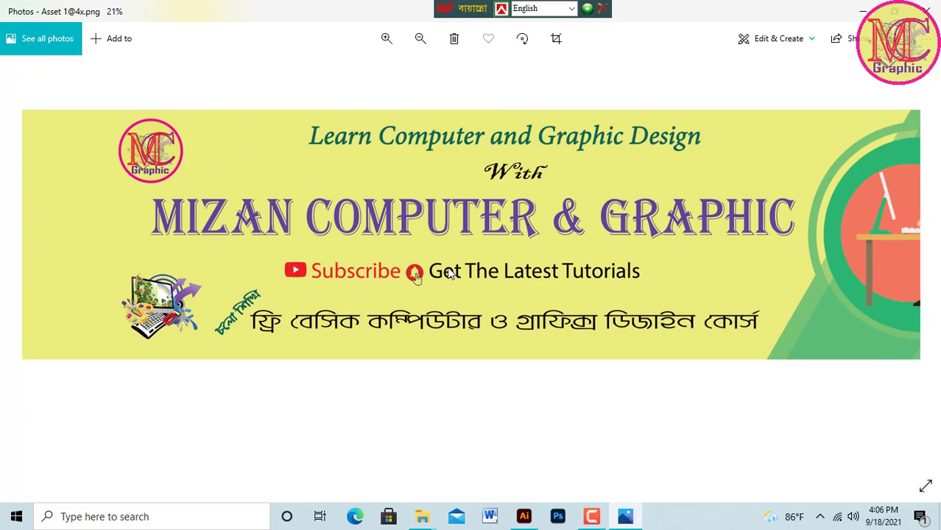